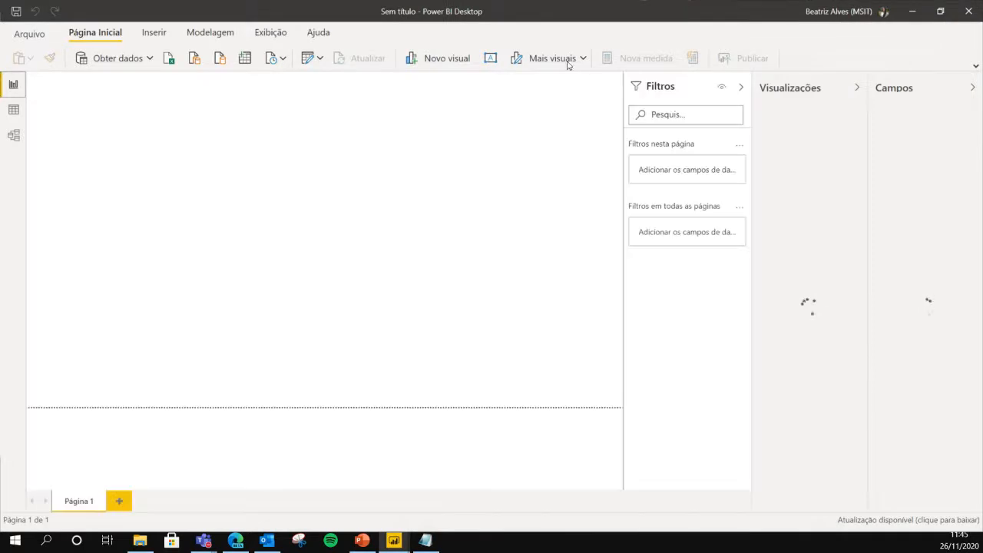
Expand the ribbon and examine the connectors offered in the data source categories, from Arquivo and Banco de Dados through Azure to Outro.
{"action": "left_click", "coordinate": [974, 68]}
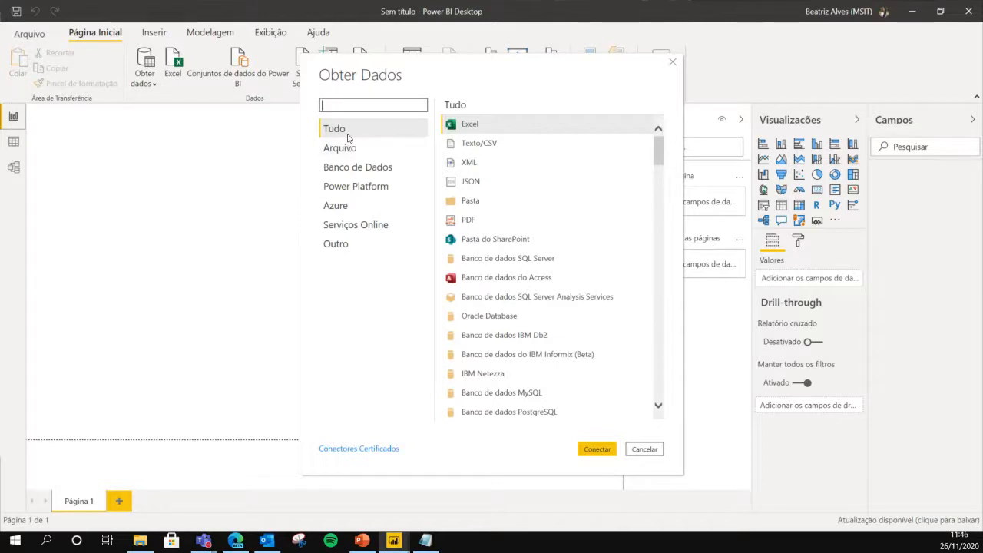
{"action": "left_click", "coordinate": [393, 150]}
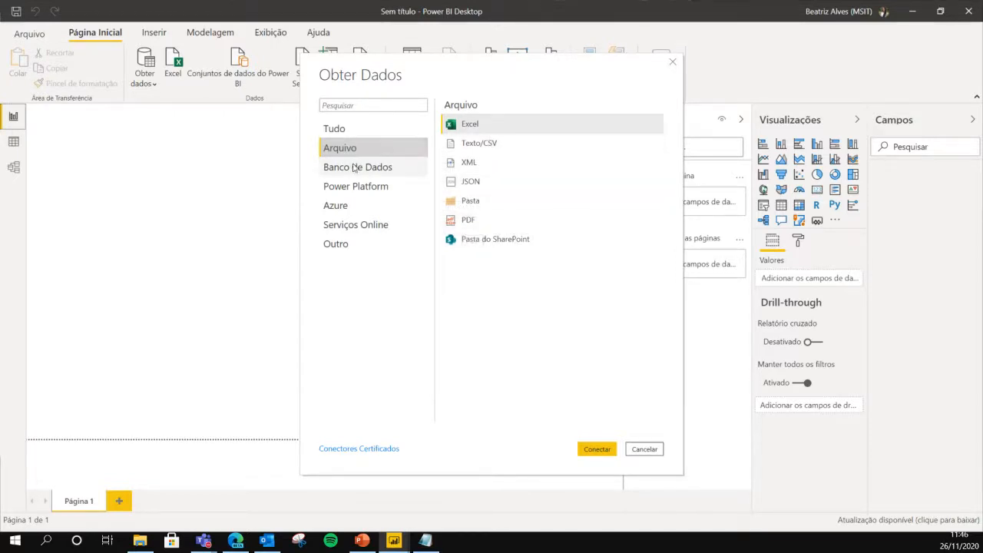
{"action": "left_click", "coordinate": [405, 173]}
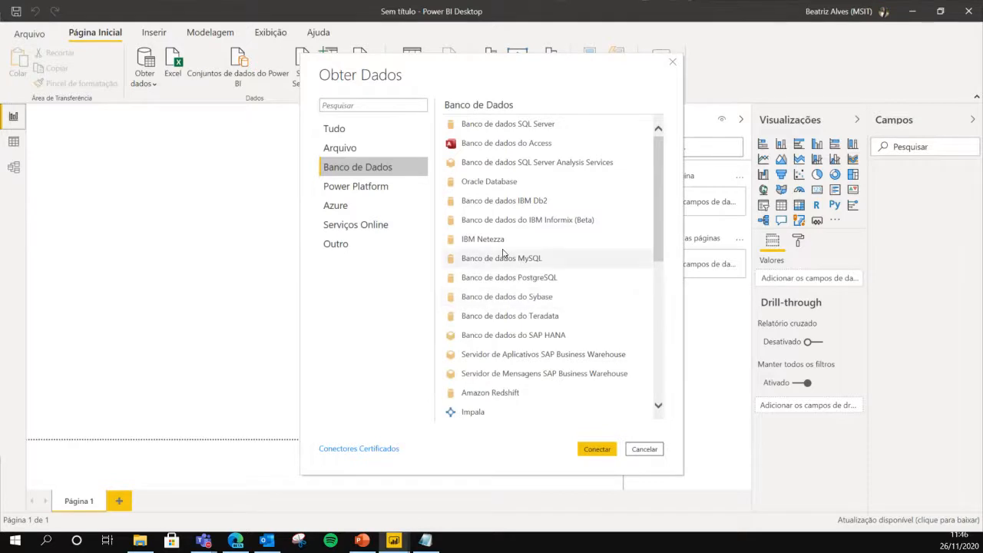
{"action": "scroll", "coordinate": [533, 300], "scroll_direction": "down", "scroll_amount": 4}
{"action": "scroll", "coordinate": [533, 300], "scroll_direction": "down", "scroll_amount": 2}
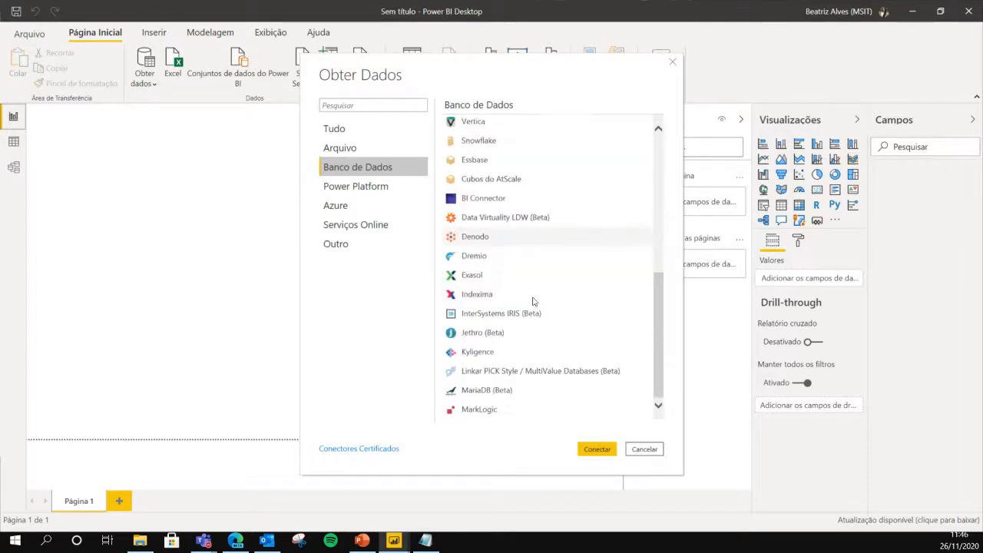
{"action": "scroll", "coordinate": [533, 303], "scroll_direction": "up", "scroll_amount": 6}
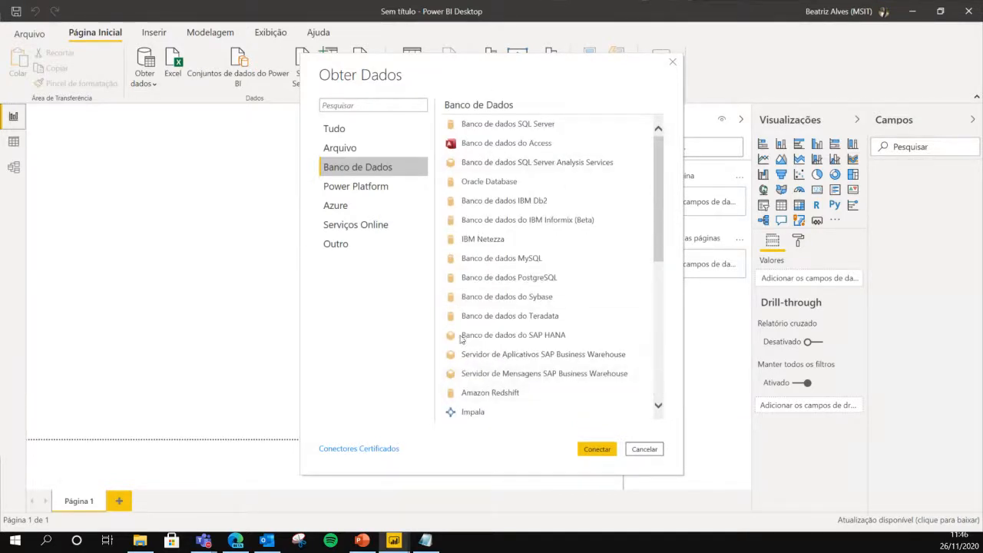
{"action": "left_click", "coordinate": [371, 187]}
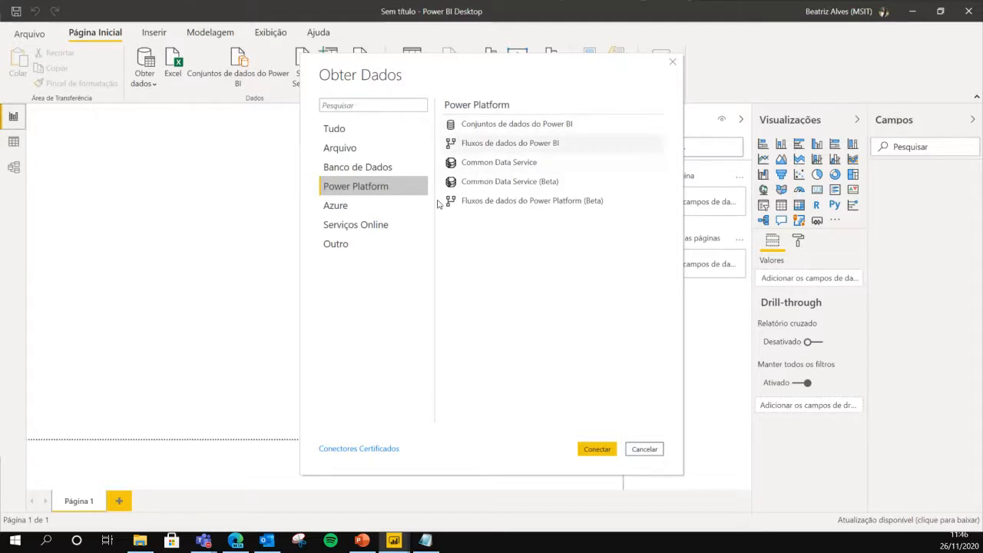
{"action": "left_click", "coordinate": [357, 210]}
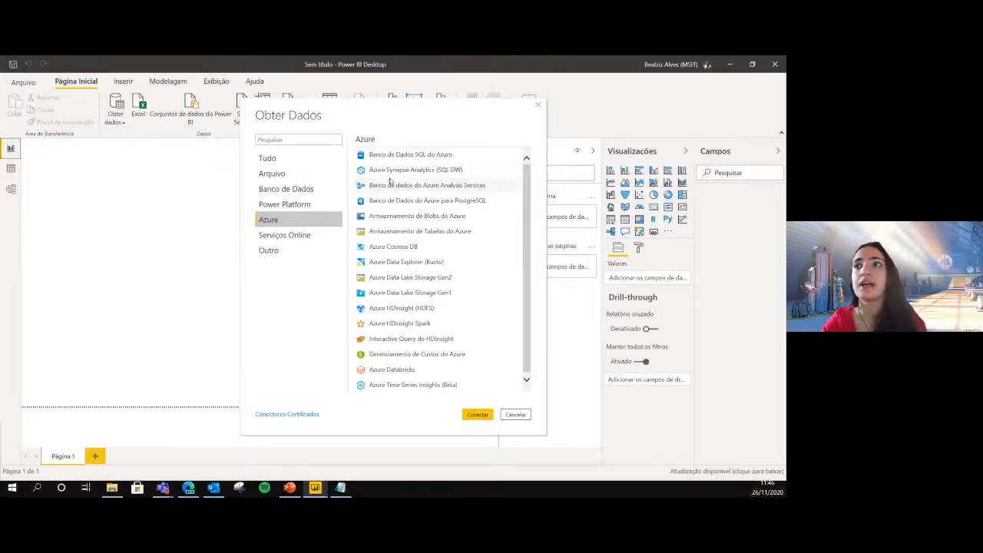
{"action": "scroll", "coordinate": [424, 253], "scroll_direction": "down", "scroll_amount": 1}
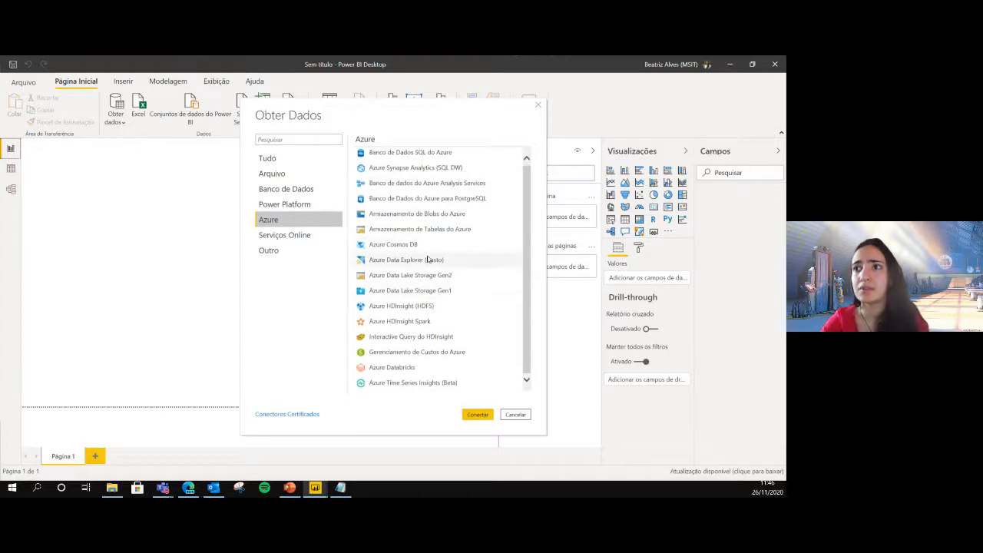
{"action": "scroll", "coordinate": [449, 290], "scroll_direction": "up", "scroll_amount": 1}
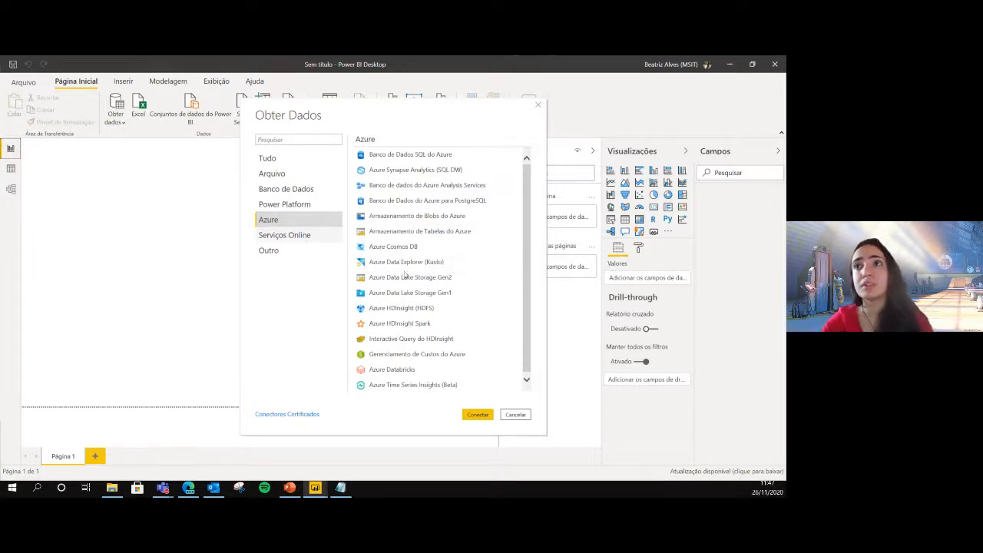
{"action": "key", "text": "Down"}
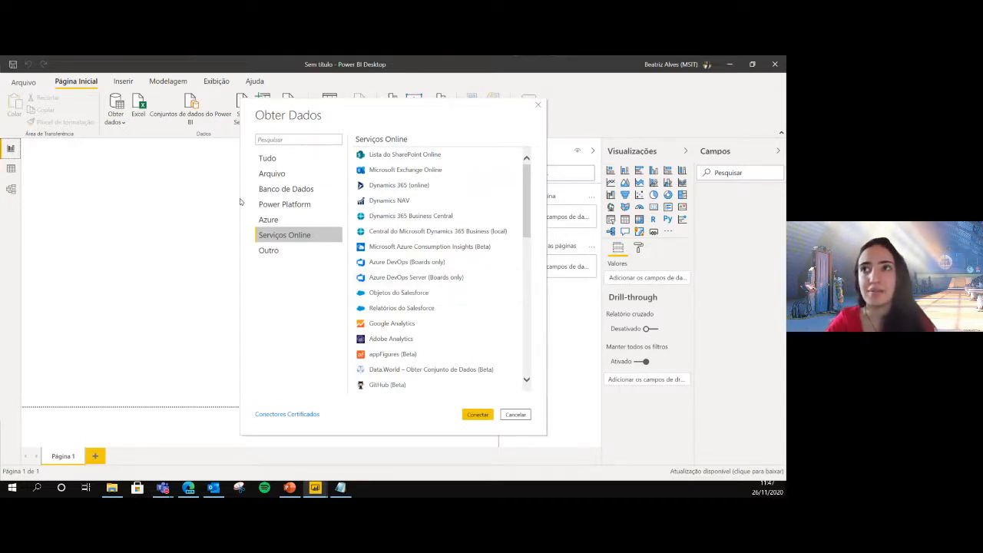
{"action": "left_click", "coordinate": [310, 251]}
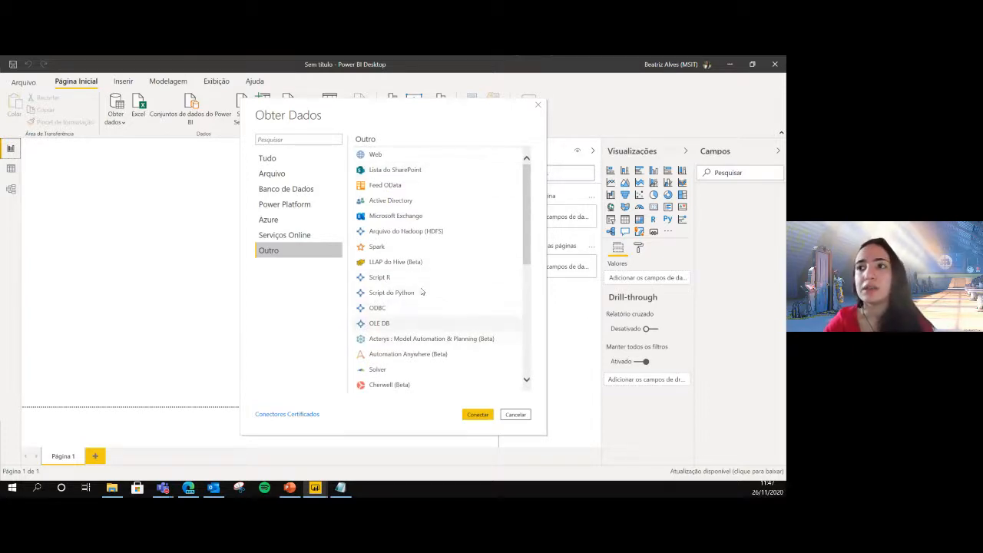
{"action": "scroll", "coordinate": [413, 315], "scroll_direction": "down", "scroll_amount": 2}
{"action": "scroll", "coordinate": [412, 299], "scroll_direction": "up", "scroll_amount": 2}
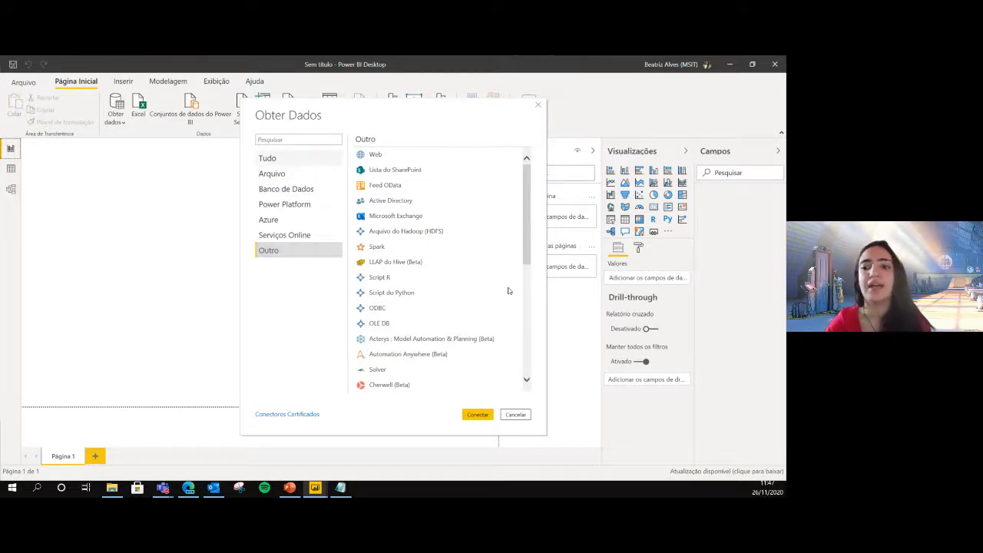
Connect to the disney_movies file as a Texto/CSV data source from the PowerBI Reactor folder.
{"action": "left_click", "coordinate": [301, 159]}
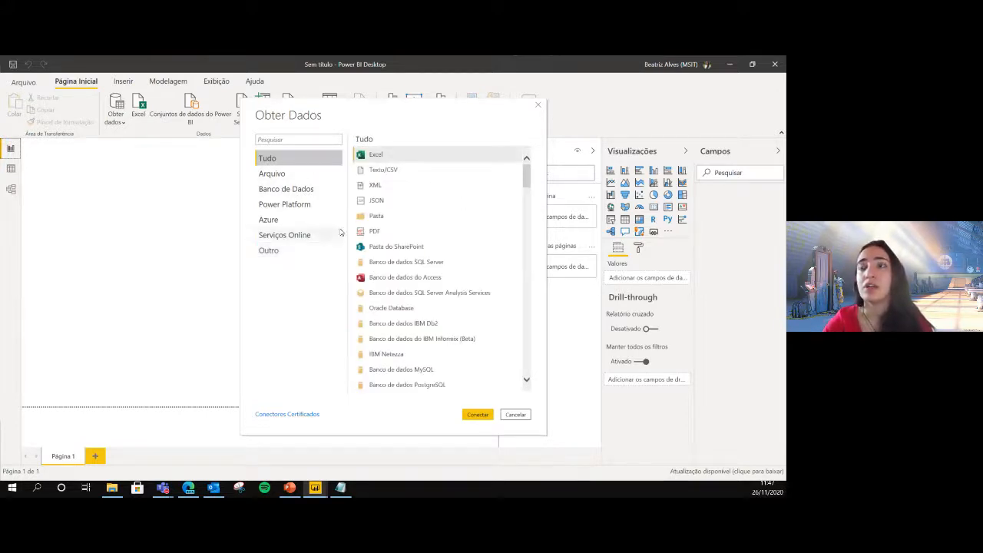
{"action": "left_click", "coordinate": [391, 172]}
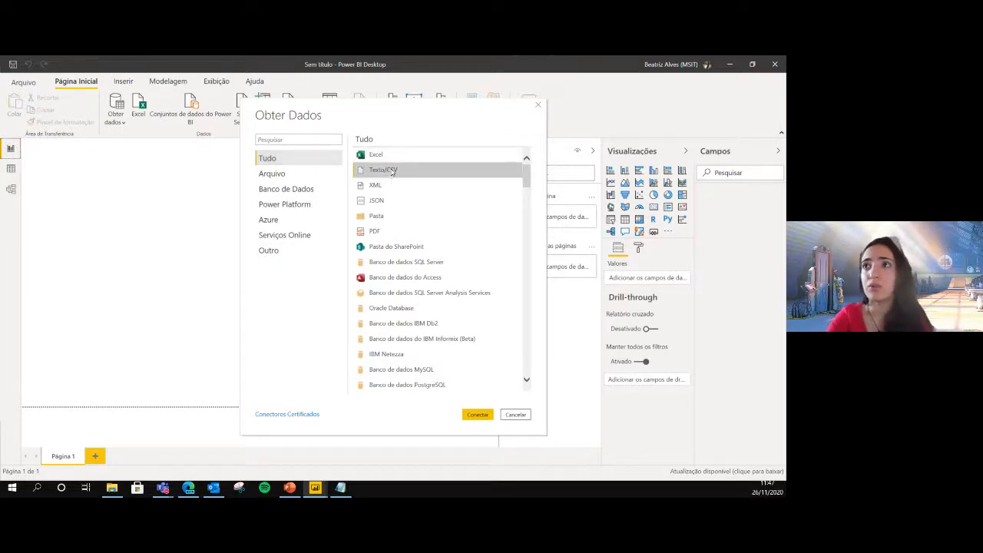
{"action": "double_click", "coordinate": [383, 170]}
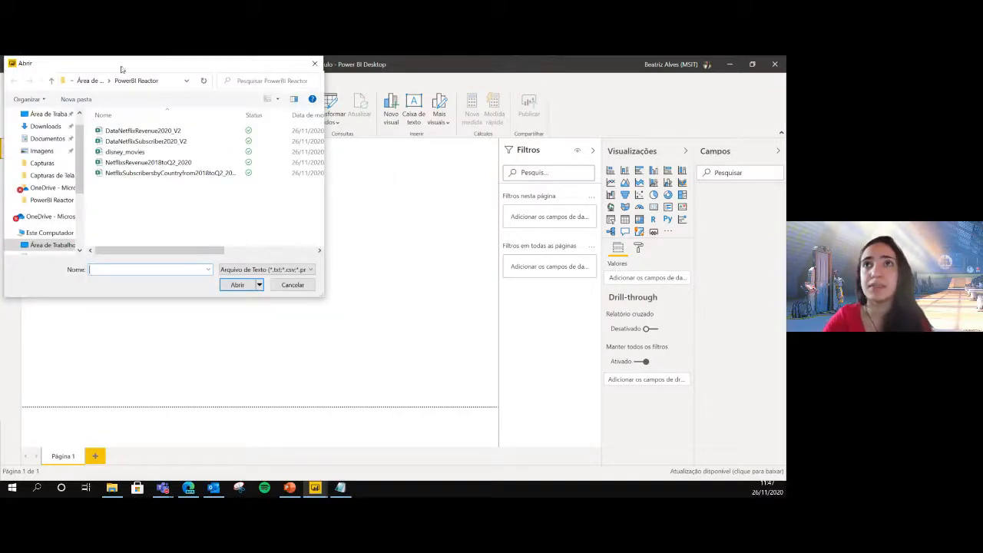
{"action": "left_click", "coordinate": [142, 153]}
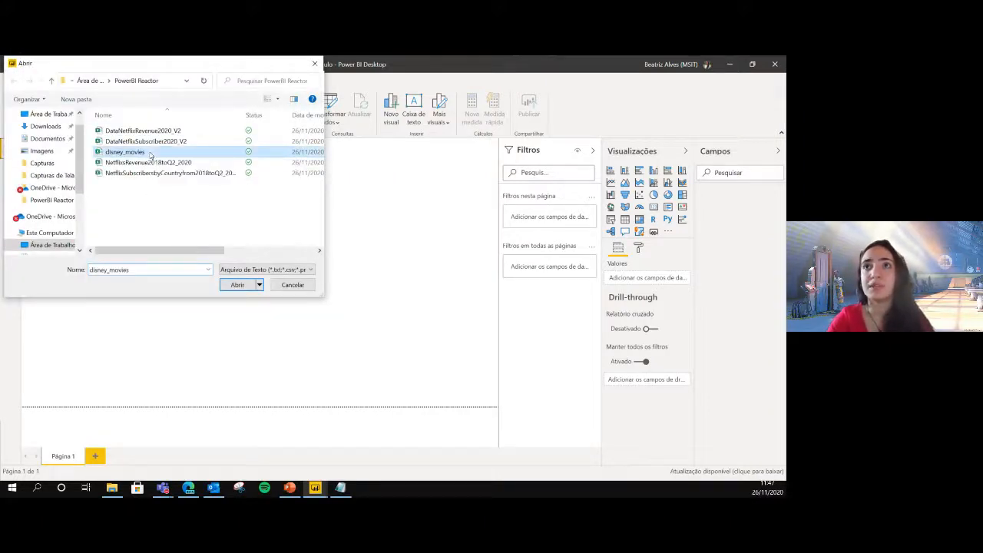
{"action": "double_click", "coordinate": [151, 153]}
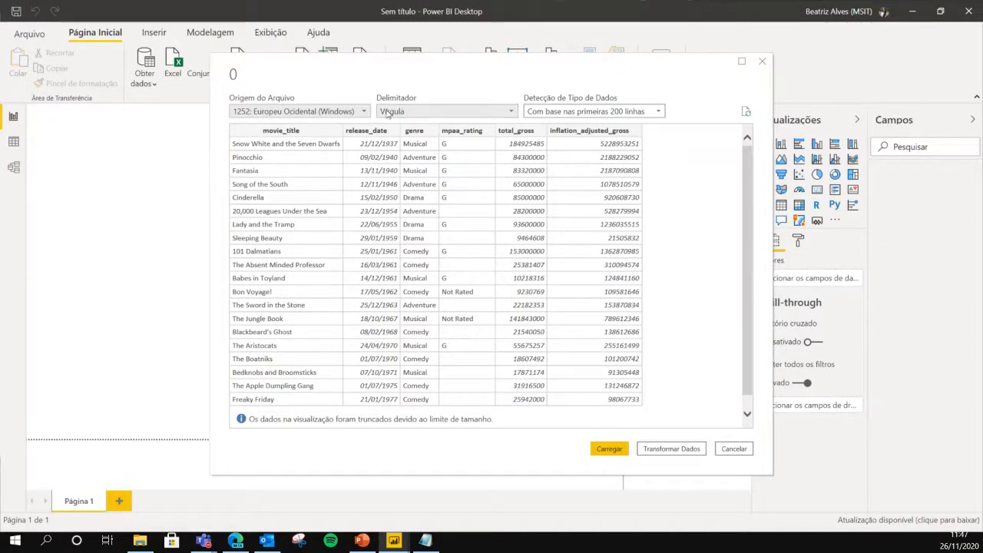
Review the import options, keeping the Vírgula delimiter and type detection on the first 200 rows, and open the data for transformation.
{"action": "left_click", "coordinate": [395, 110]}
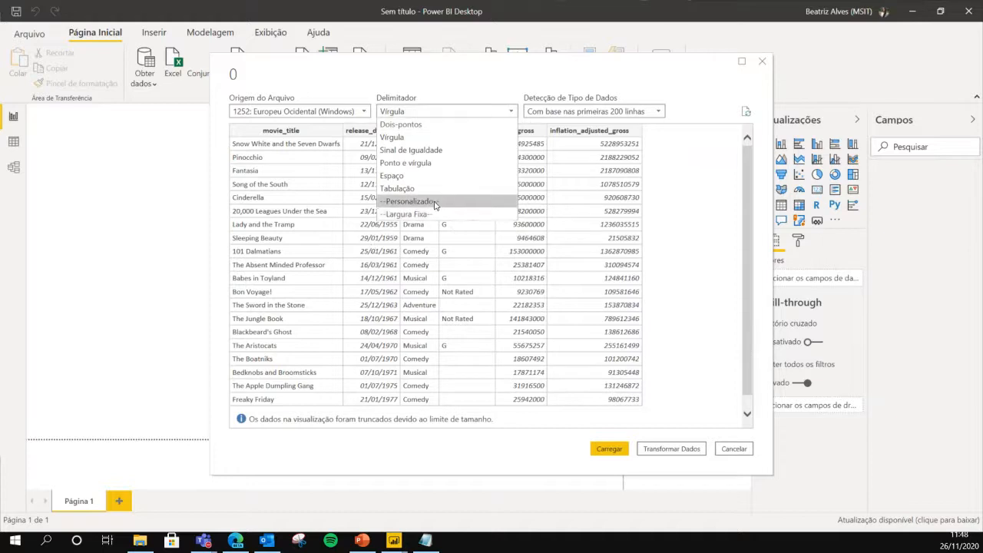
{"action": "left_click", "coordinate": [430, 137]}
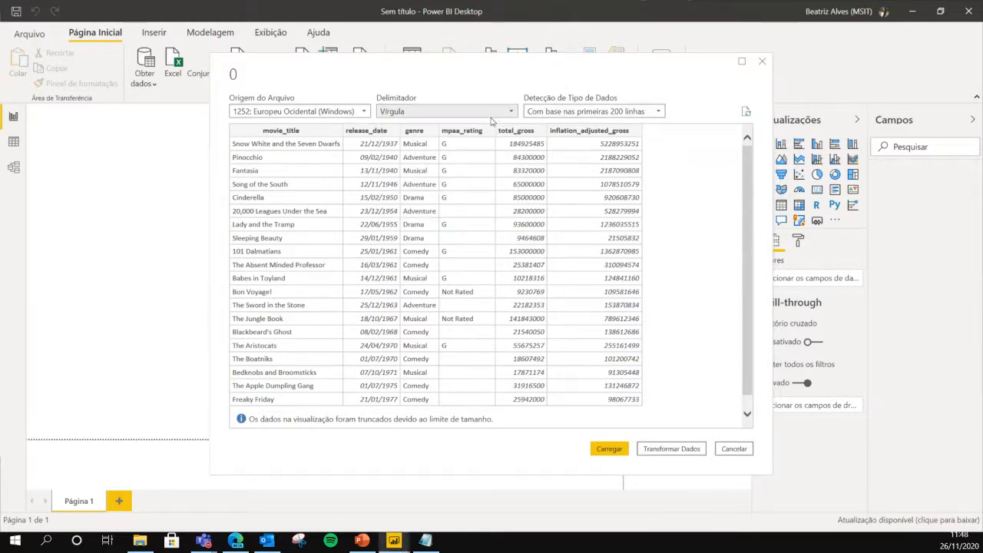
{"action": "left_click", "coordinate": [604, 115]}
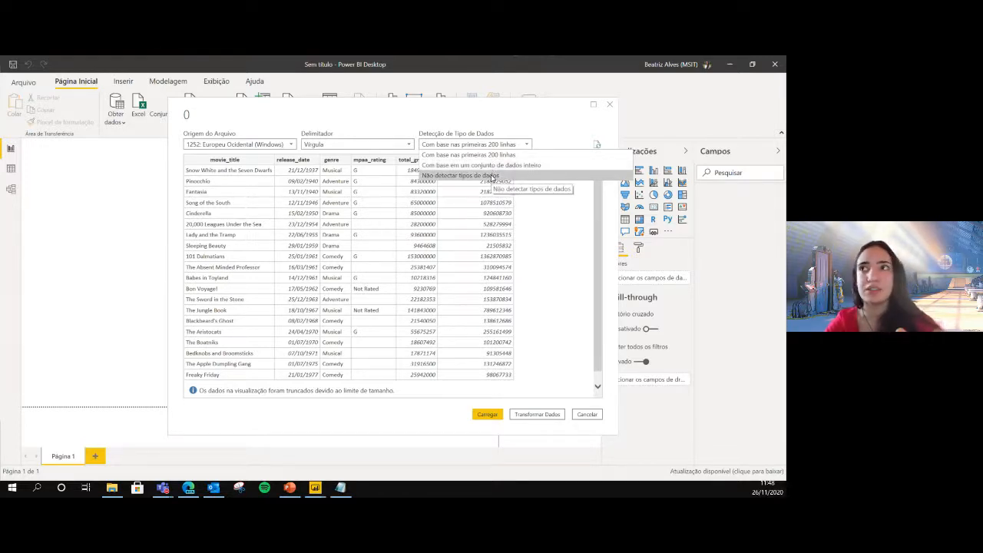
{"action": "left_click", "coordinate": [460, 144]}
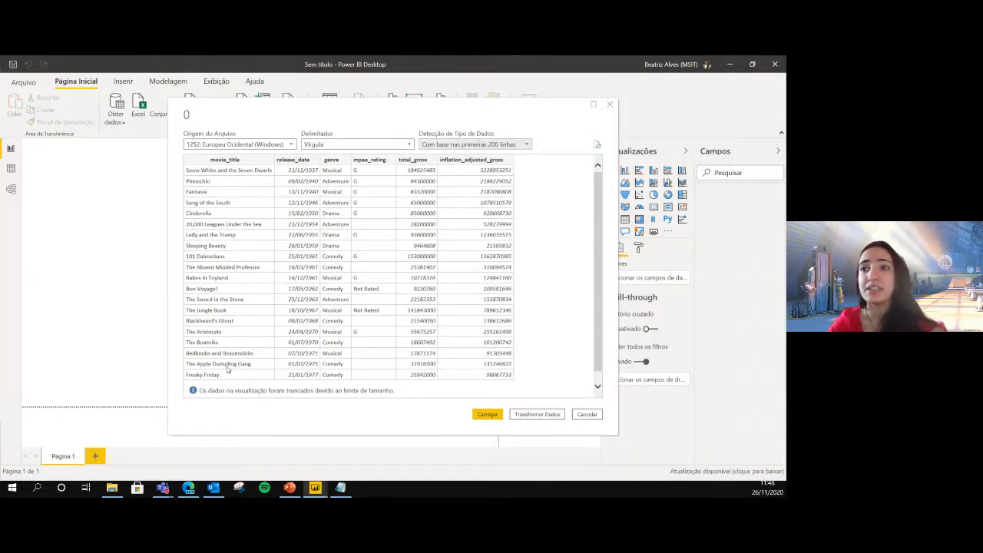
{"action": "left_click", "coordinate": [544, 415]}
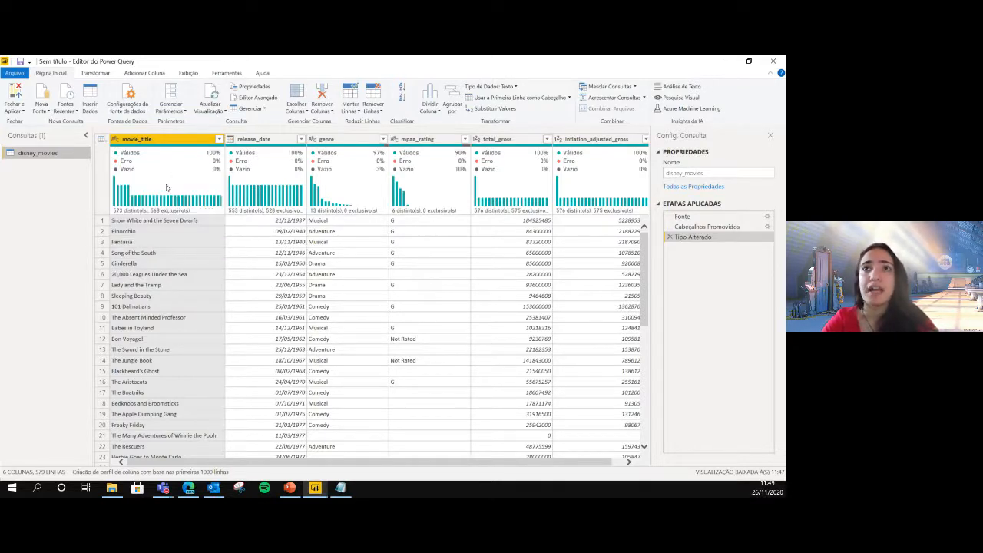
Hide and restore the column distribution and column quality displays to compare the profiling information of each column.
{"action": "mouse_move", "coordinate": [141, 209]}
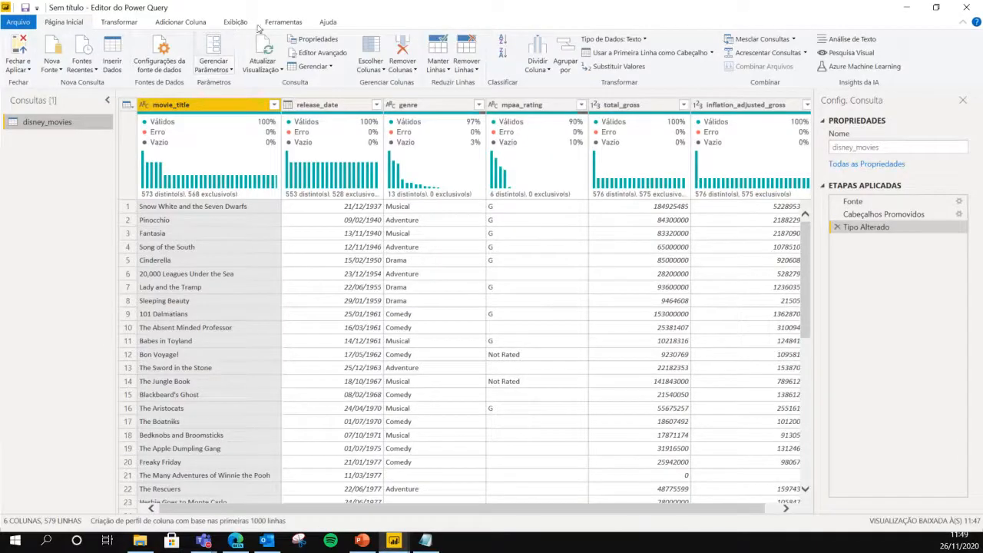
{"action": "left_click", "coordinate": [230, 25]}
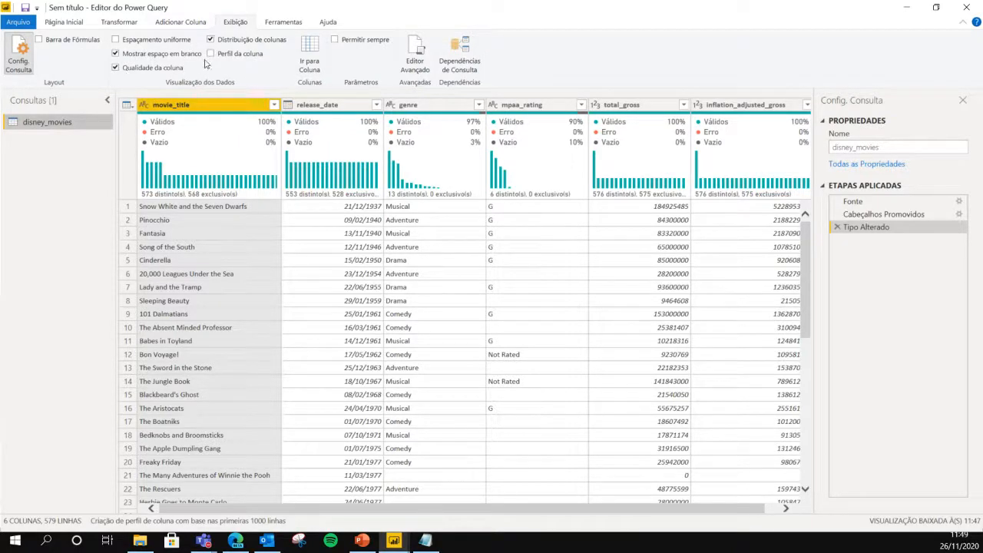
{"action": "left_click", "coordinate": [236, 41]}
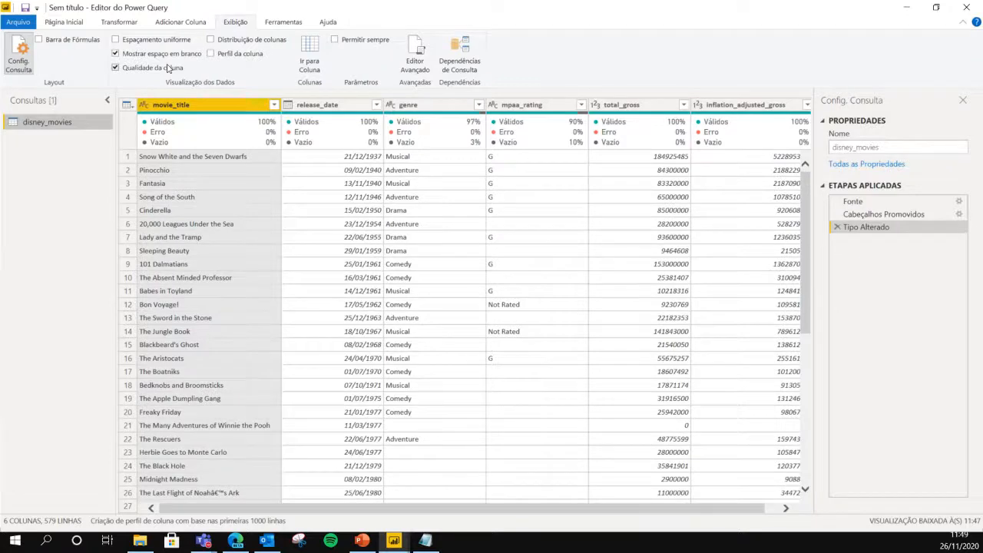
{"action": "left_click", "coordinate": [167, 68]}
{"action": "left_click", "coordinate": [168, 69]}
{"action": "mouse_move", "coordinate": [202, 121]}
{"action": "mouse_move", "coordinate": [383, 143]}
{"action": "mouse_move", "coordinate": [574, 141]}
{"action": "left_click", "coordinate": [247, 39]}
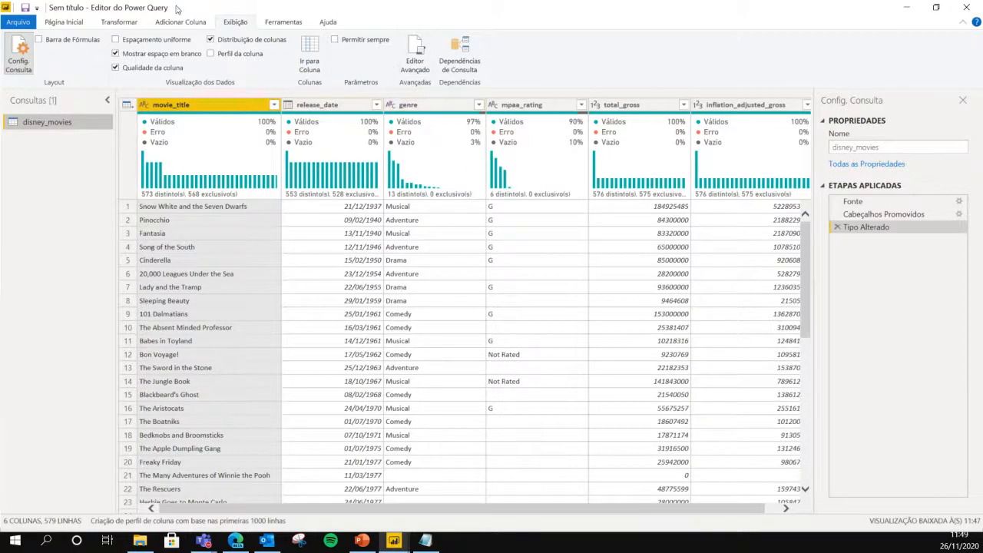
Compare the column data types at the Cabeçalhos Promovidos and Tipo Alterado applied steps, returning to Tipo Alterado.
{"action": "left_click", "coordinate": [120, 23]}
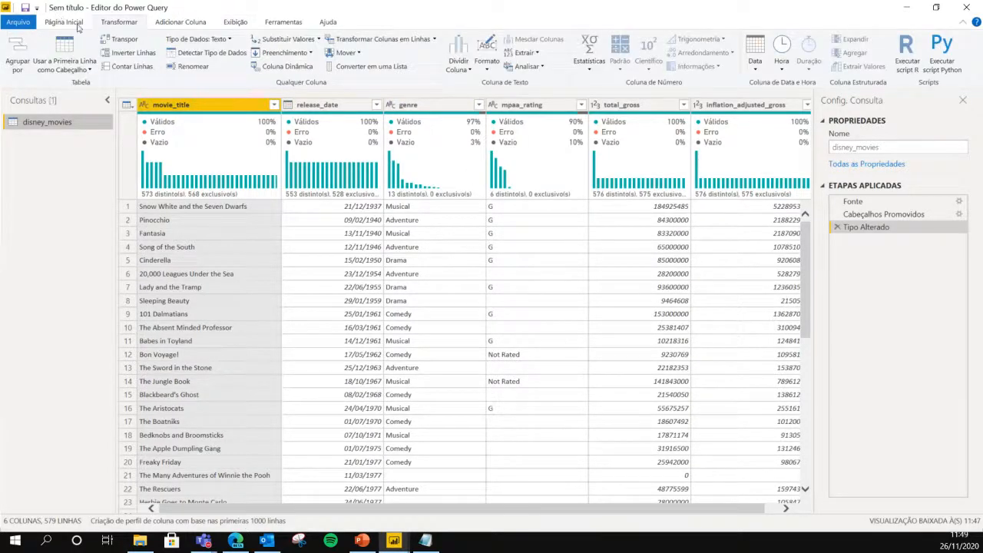
{"action": "left_click", "coordinate": [76, 25]}
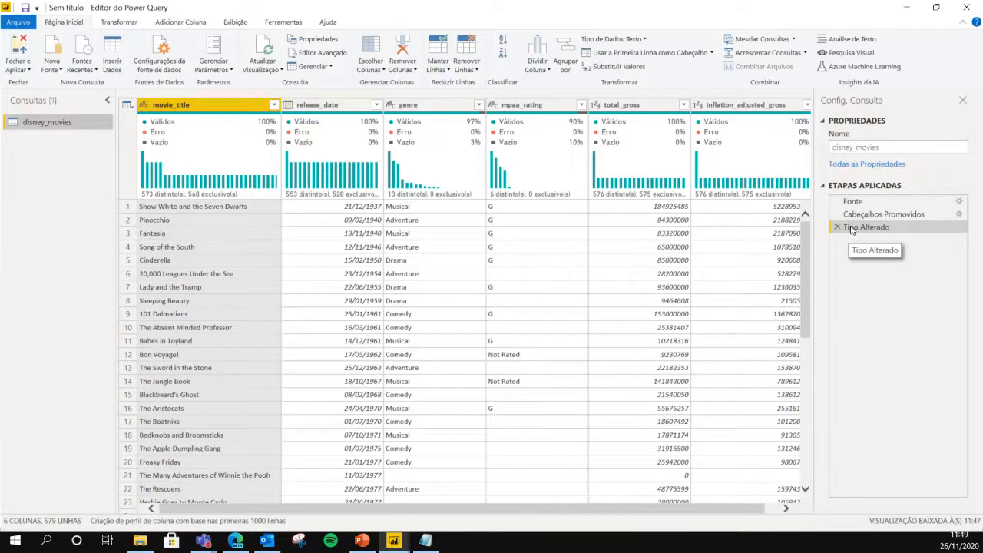
{"action": "left_click_drag", "start_coordinate": [744, 508], "coordinate": [639, 490]}
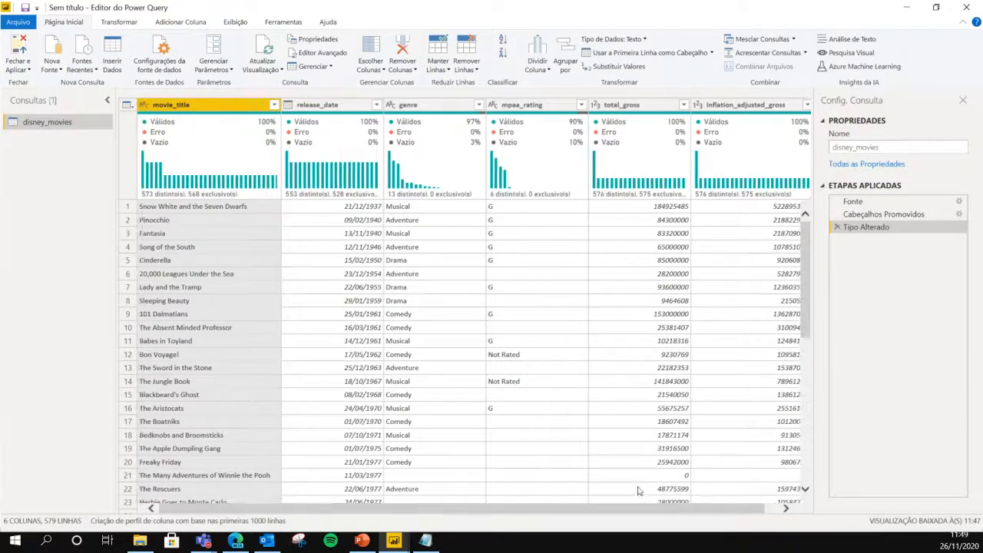
{"action": "left_click", "coordinate": [882, 214]}
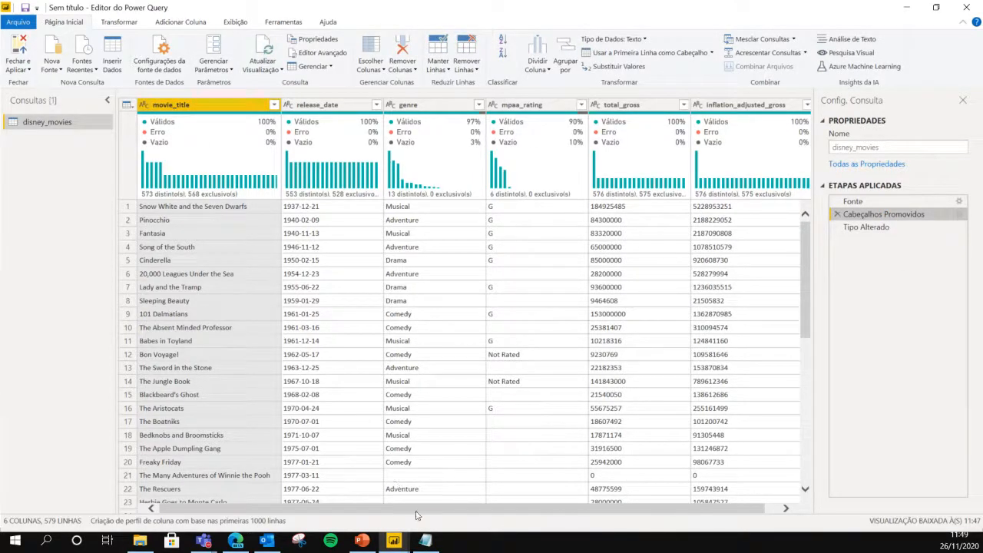
{"action": "left_click_drag", "start_coordinate": [417, 509], "coordinate": [486, 476]}
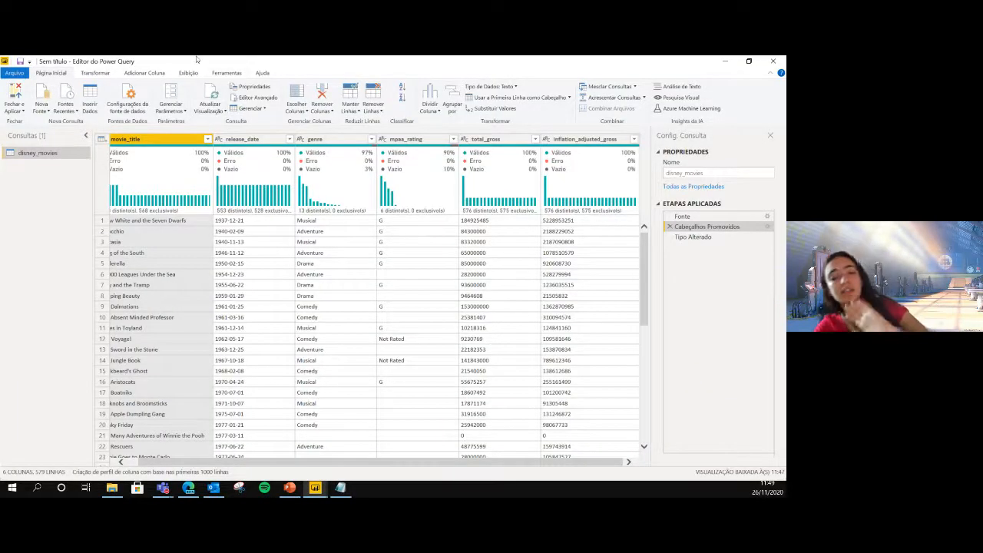
{"action": "left_click", "coordinate": [733, 238]}
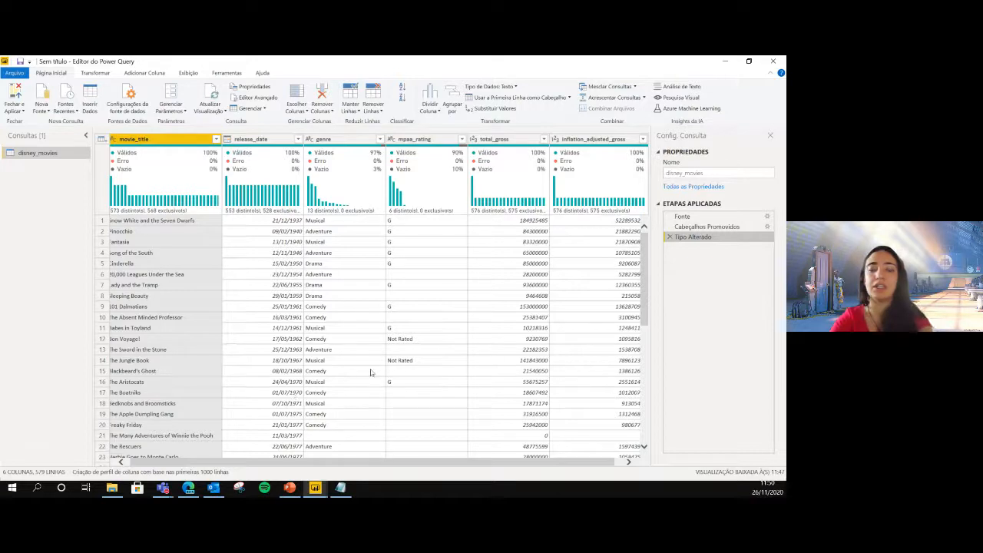
Select the total_gross column and inspect its quality and value distribution.
{"action": "scroll", "coordinate": [394, 468], "scroll_direction": "right", "scroll_amount": 1}
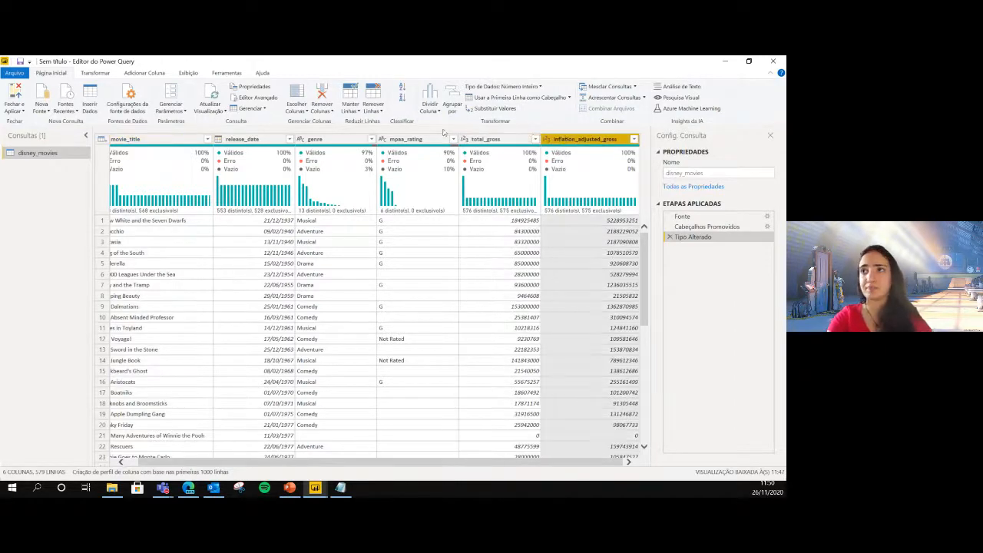
{"action": "left_click", "coordinate": [482, 140]}
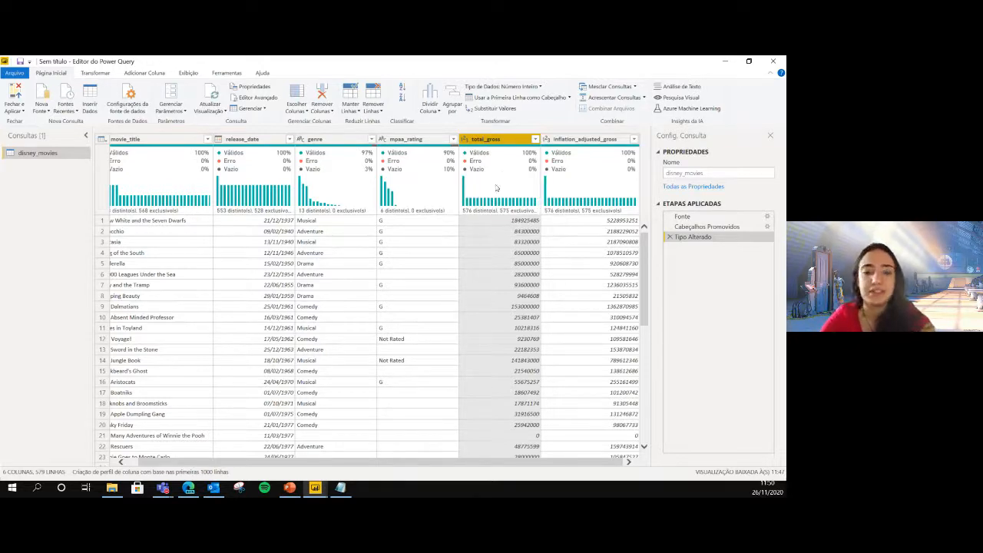
{"action": "mouse_move", "coordinate": [496, 187]}
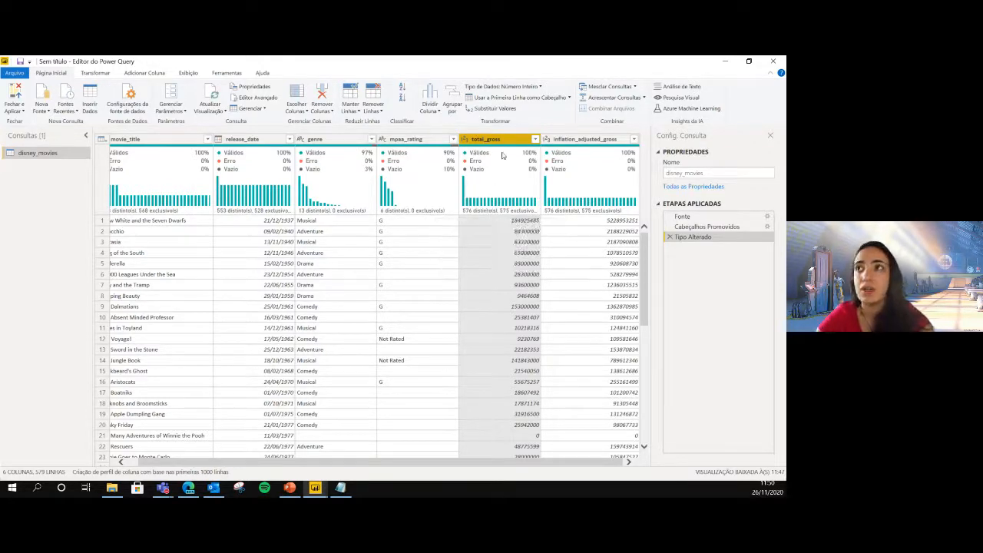
Change the data type of total_gross and inflation_adjusted_gross together to Número decimal fixo, replacing the current conversion.
{"action": "left_click", "coordinate": [470, 140]}
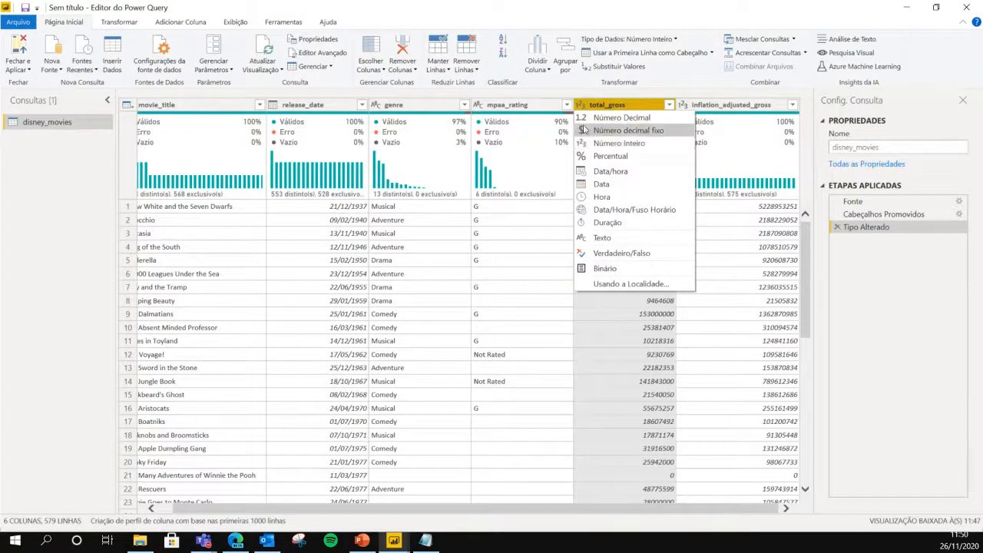
{"action": "left_click", "coordinate": [736, 110], "text": "ctrl"}
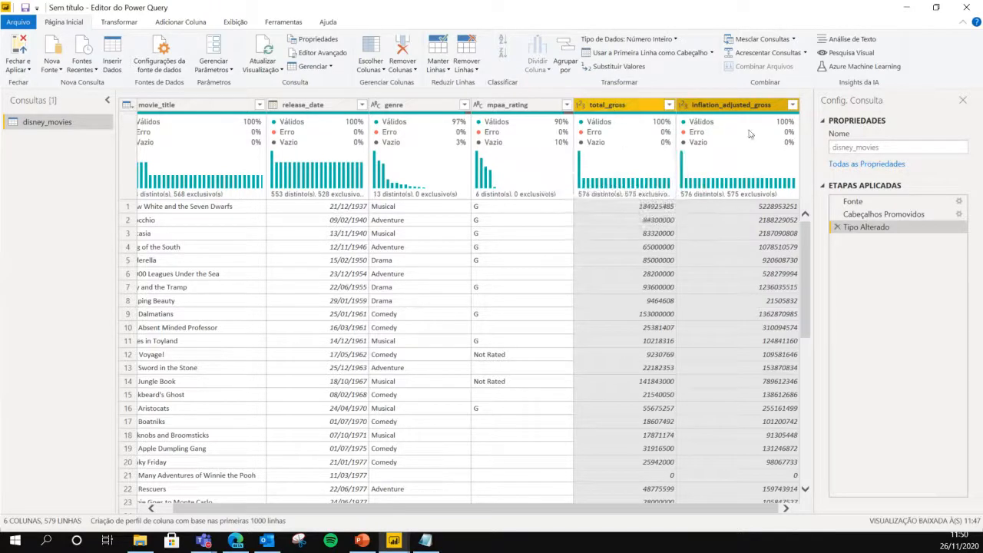
{"action": "right_click", "coordinate": [768, 110]}
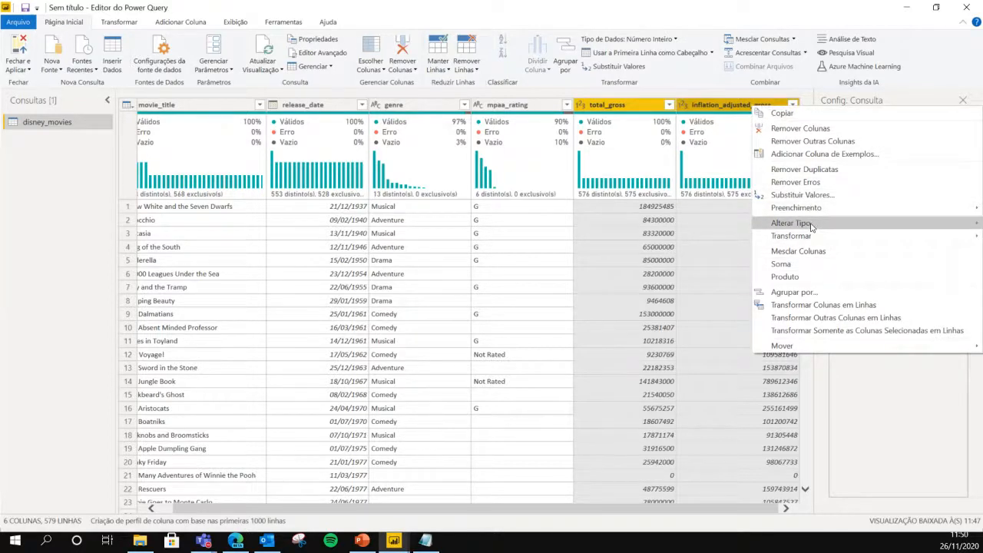
{"action": "mouse_move", "coordinate": [811, 225]}
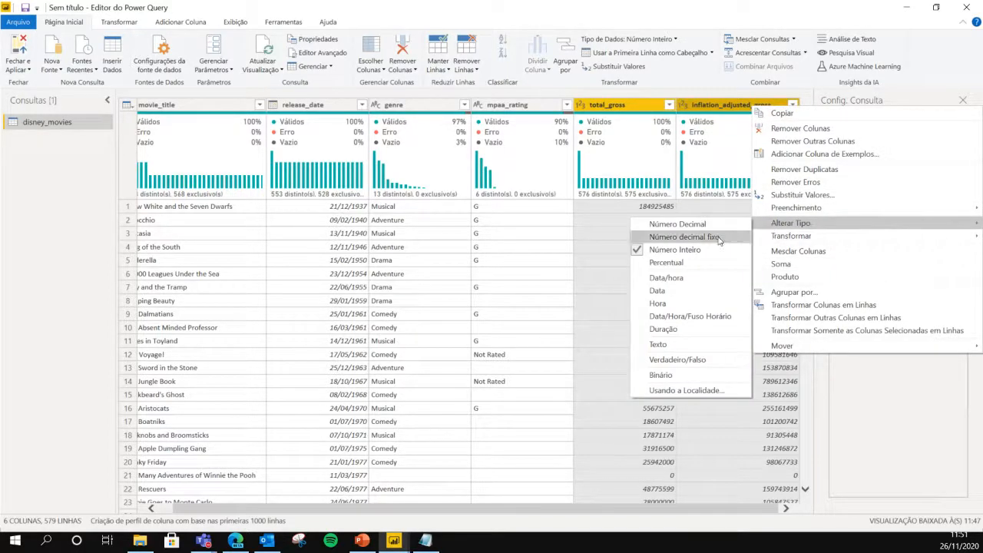
{"action": "left_click", "coordinate": [719, 240]}
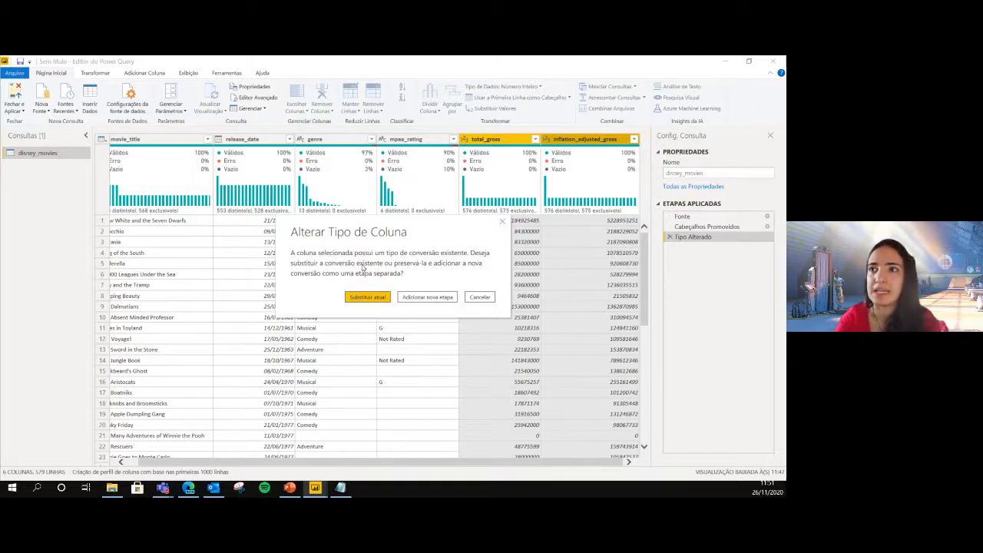
{"action": "left_click", "coordinate": [369, 298]}
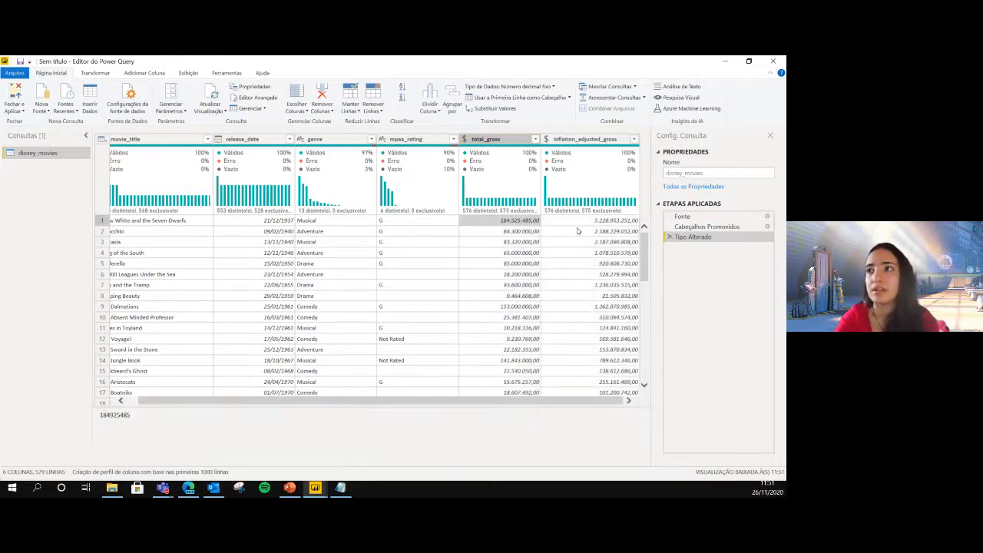
Inspect the individual inflation_adjusted_gross values in rows 1 to 9 to see how the fixed decimal format represents them.
{"action": "left_click", "coordinate": [598, 224]}
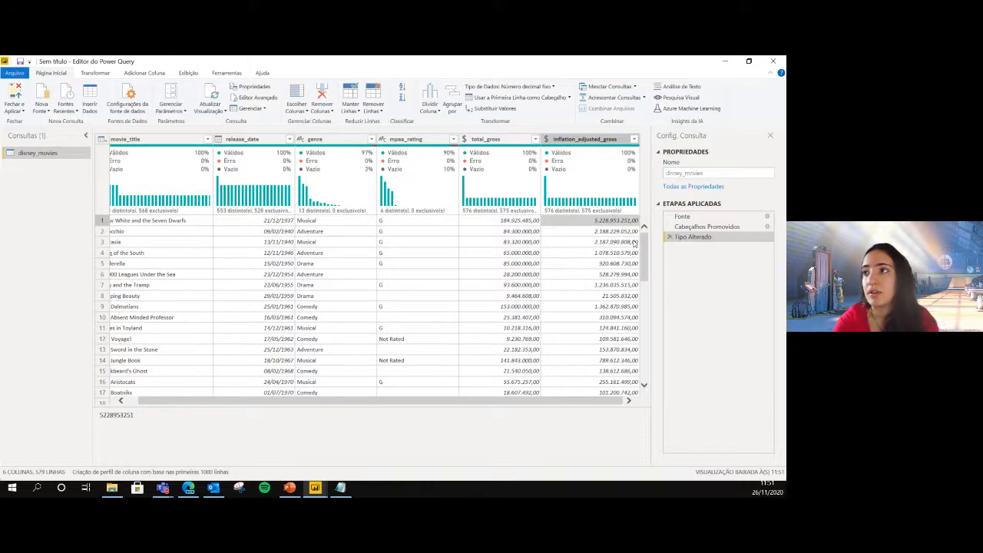
{"action": "left_click", "coordinate": [596, 231]}
{"action": "left_click", "coordinate": [595, 242]}
{"action": "left_click", "coordinate": [595, 252]}
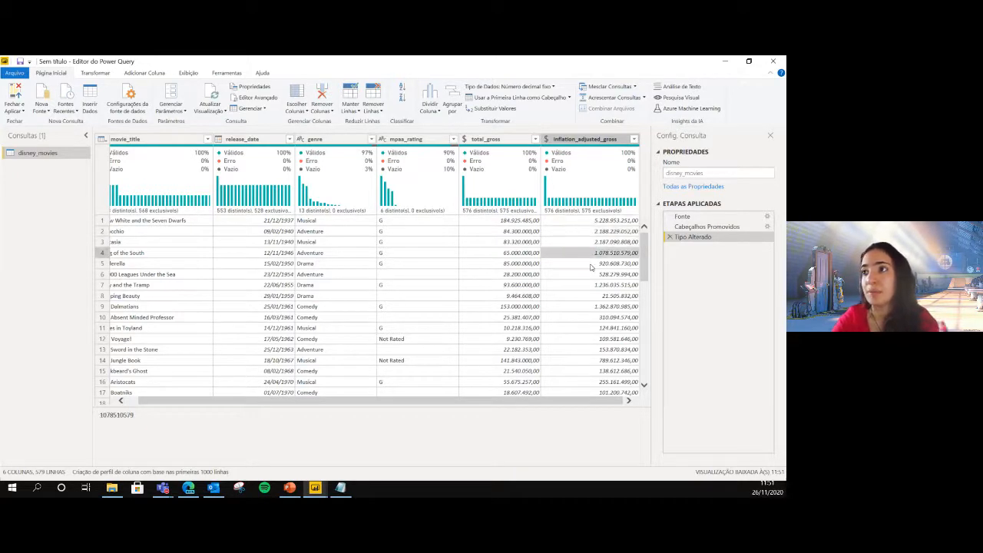
{"action": "left_click", "coordinate": [593, 263]}
{"action": "left_click", "coordinate": [595, 274]}
{"action": "left_click", "coordinate": [596, 285]}
{"action": "left_click", "coordinate": [598, 296]}
{"action": "left_click", "coordinate": [599, 306]}
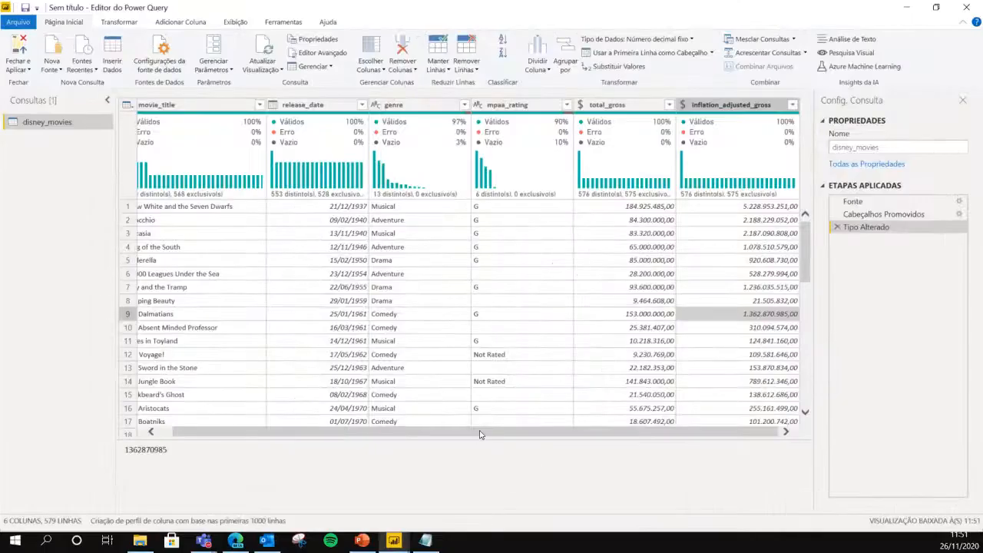
Review the data type options available for the movie_title column, keep it as Texto, and look across the remaining columns.
{"action": "left_click_drag", "start_coordinate": [386, 402], "coordinate": [351, 407]}
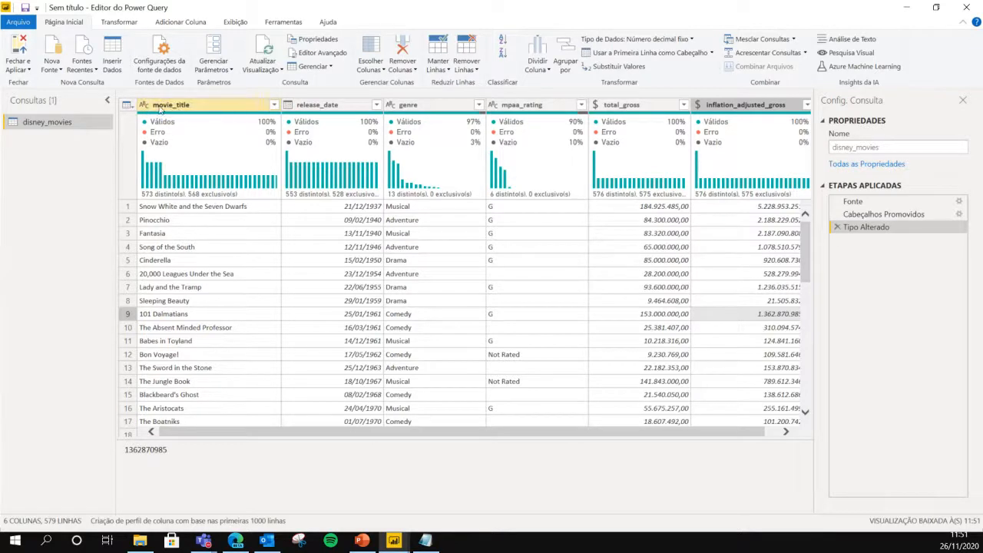
{"action": "left_click", "coordinate": [144, 105]}
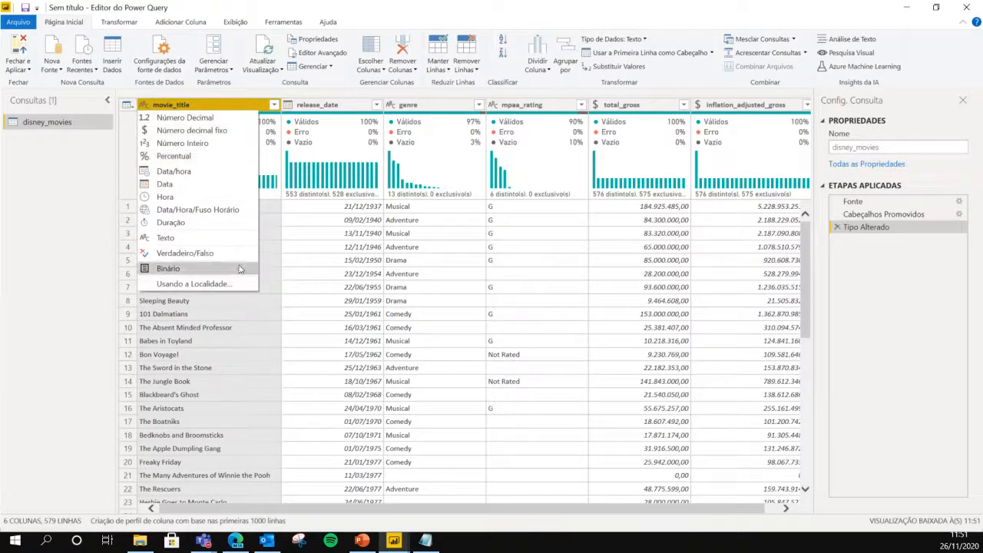
{"action": "left_click", "coordinate": [83, 288]}
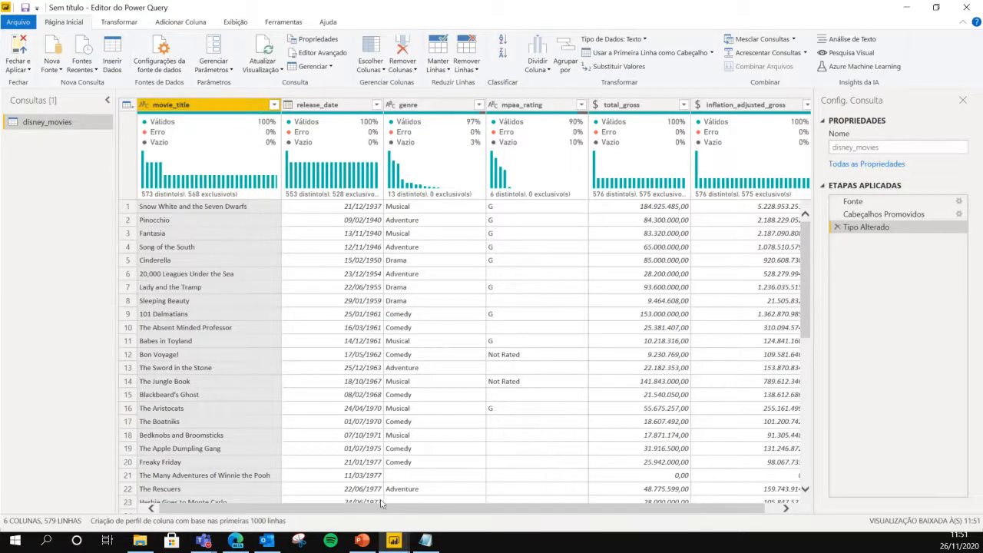
{"action": "left_click_drag", "start_coordinate": [339, 508], "coordinate": [471, 519]}
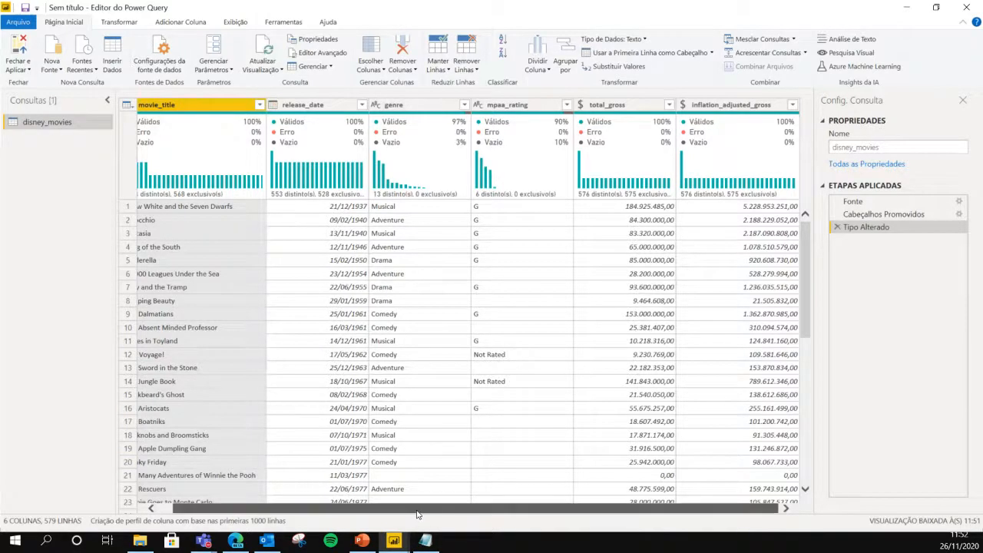
{"action": "scroll", "coordinate": [420, 508], "scroll_direction": "left", "scroll_amount": 2}
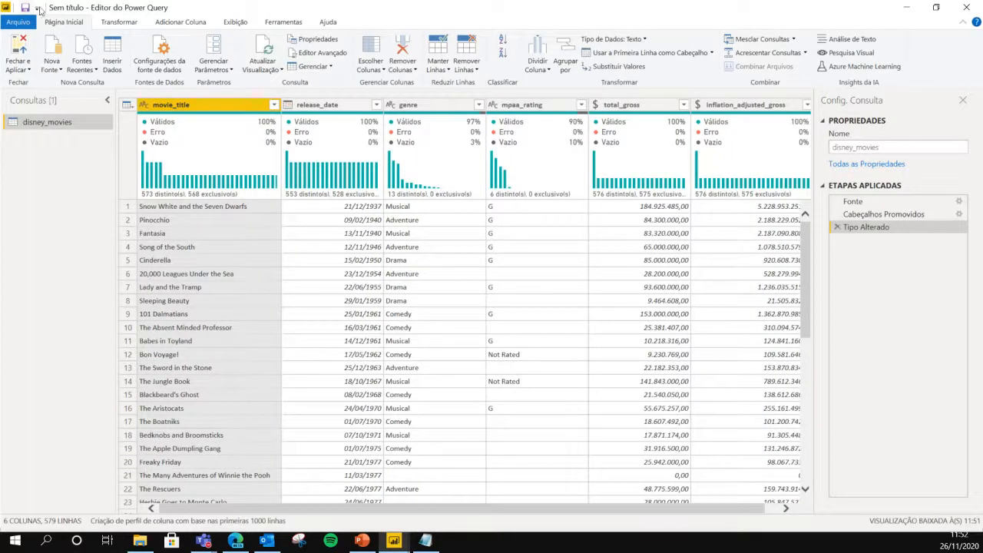
{"action": "left_click", "coordinate": [104, 21]}
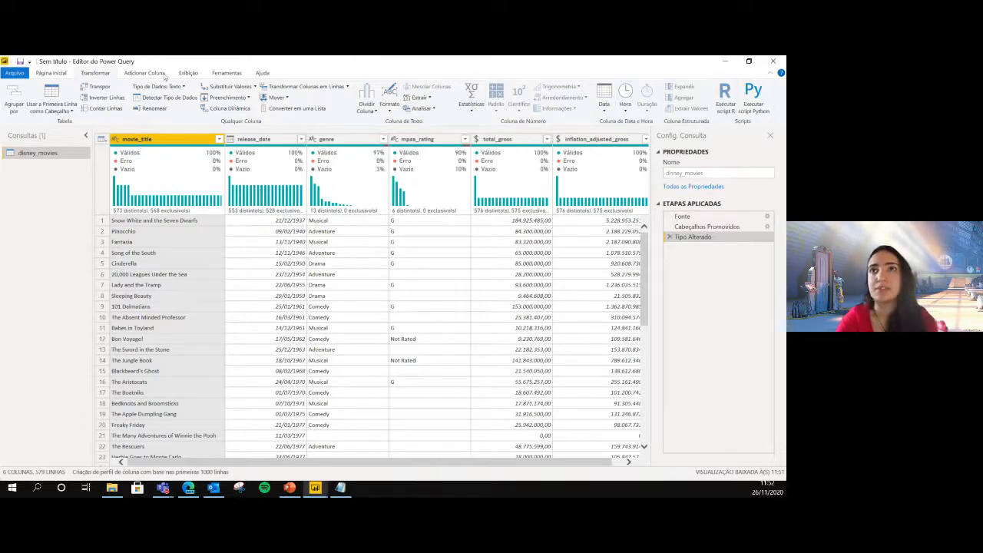
{"action": "left_click", "coordinate": [145, 73]}
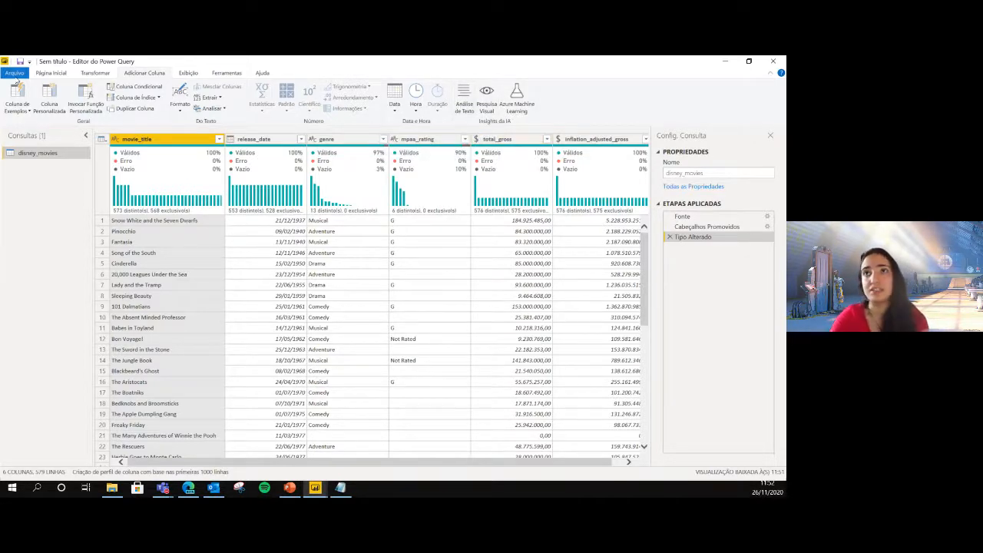
{"action": "left_click", "coordinate": [189, 73]}
{"action": "left_click", "coordinate": [217, 75]}
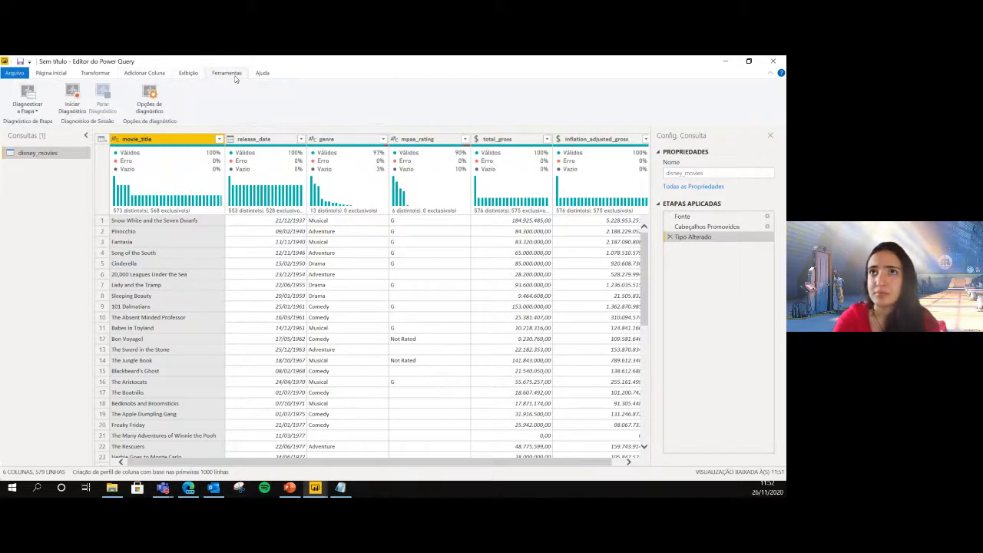
{"action": "left_click", "coordinate": [263, 73]}
{"action": "left_click", "coordinate": [236, 75]}
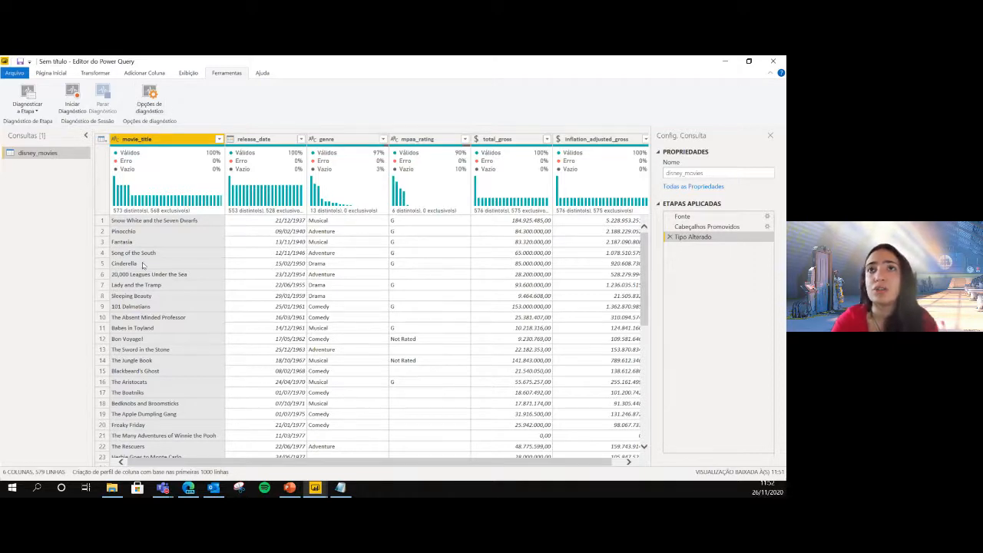
{"action": "left_click", "coordinate": [51, 73]}
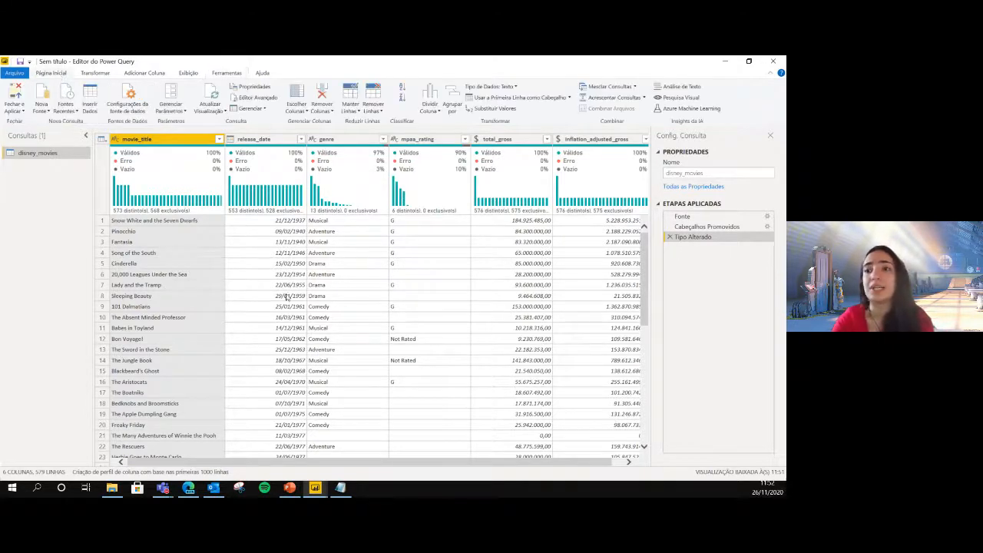
Close the query editor and apply the changes, and expand the release_date date hierarchy down to its levels.
{"action": "left_click", "coordinate": [13, 96]}
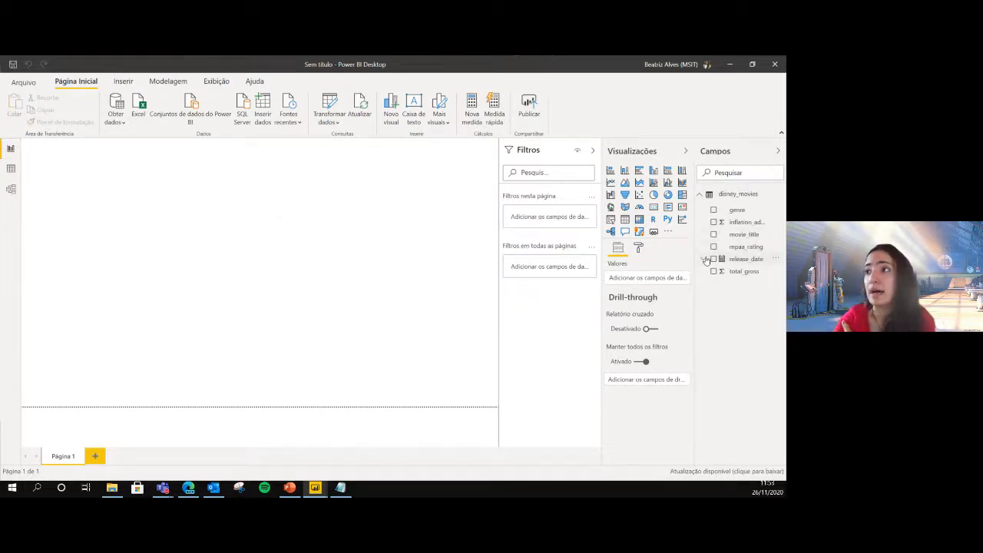
{"action": "left_click", "coordinate": [706, 259]}
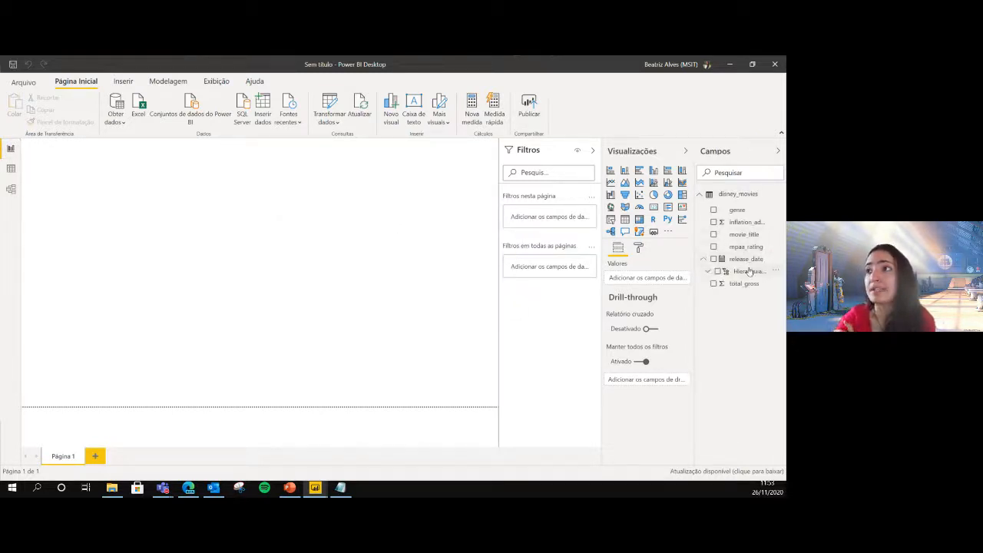
{"action": "left_click", "coordinate": [707, 271]}
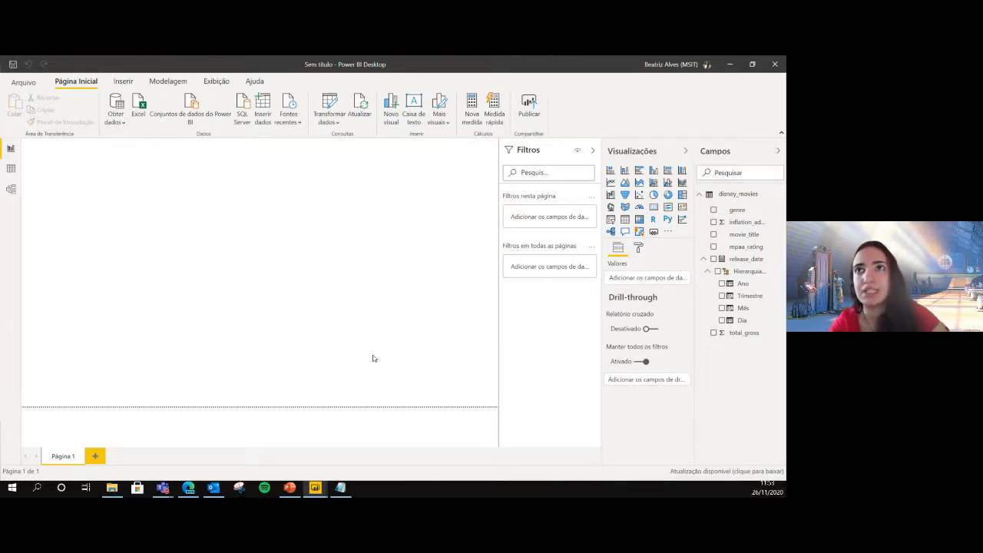
Review the loaded disney_movies rows in the data view and move its table slightly within the model diagram.
{"action": "left_click", "coordinate": [9, 170]}
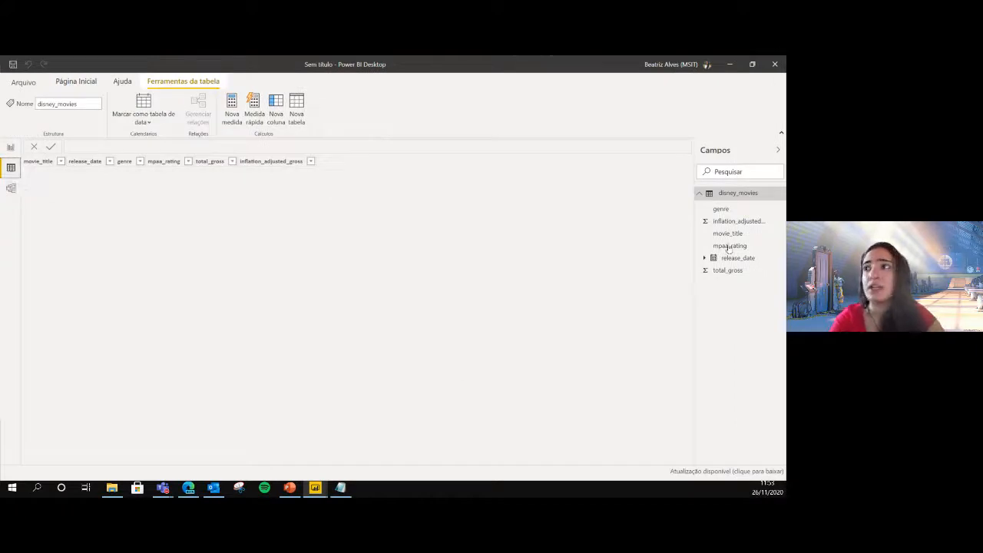
{"action": "left_click", "coordinate": [724, 193]}
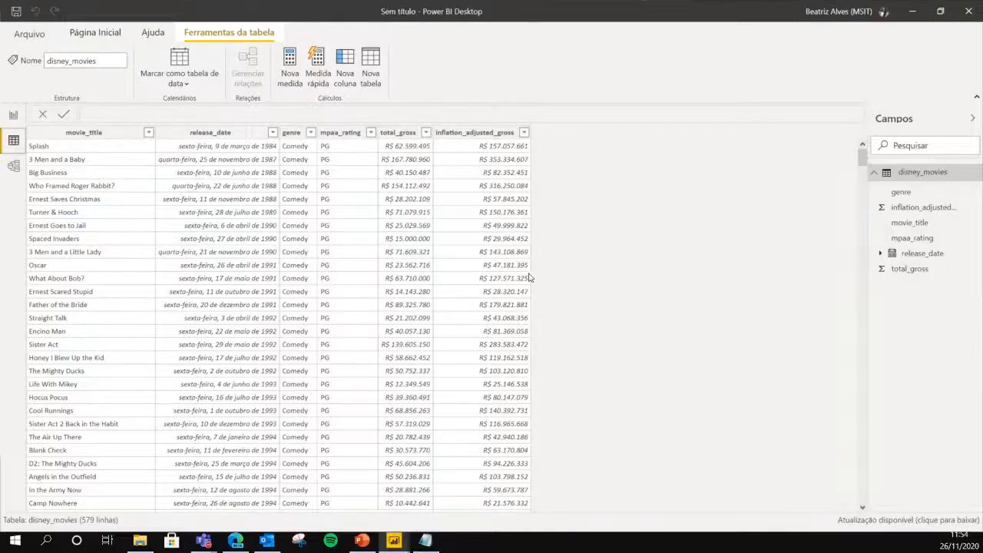
{"action": "left_click", "coordinate": [13, 166]}
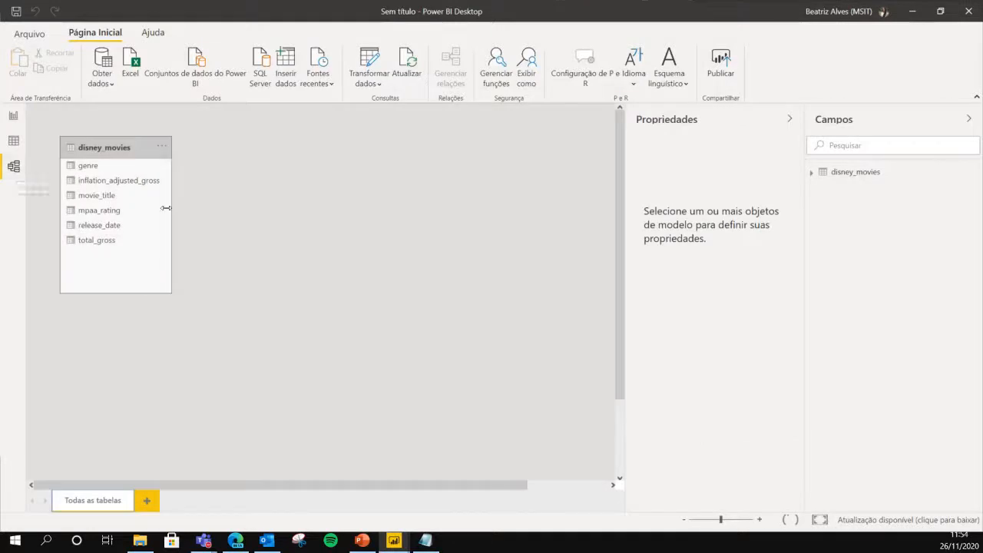
{"action": "left_click_drag", "start_coordinate": [113, 149], "coordinate": [157, 147]}
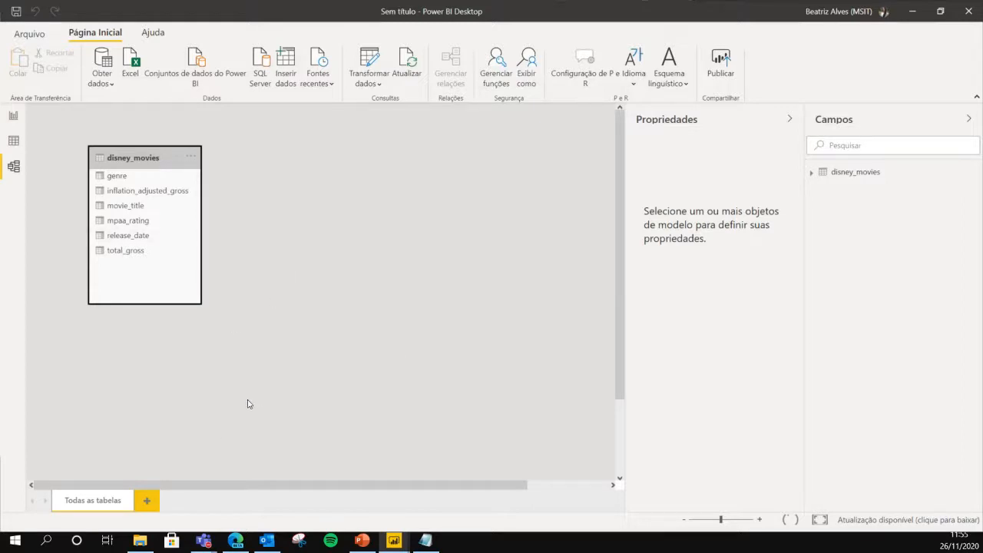
Return to the report view, browse the AppSource visuals and import the Word Cloud custom visual into the report.
{"action": "left_click", "coordinate": [13, 117]}
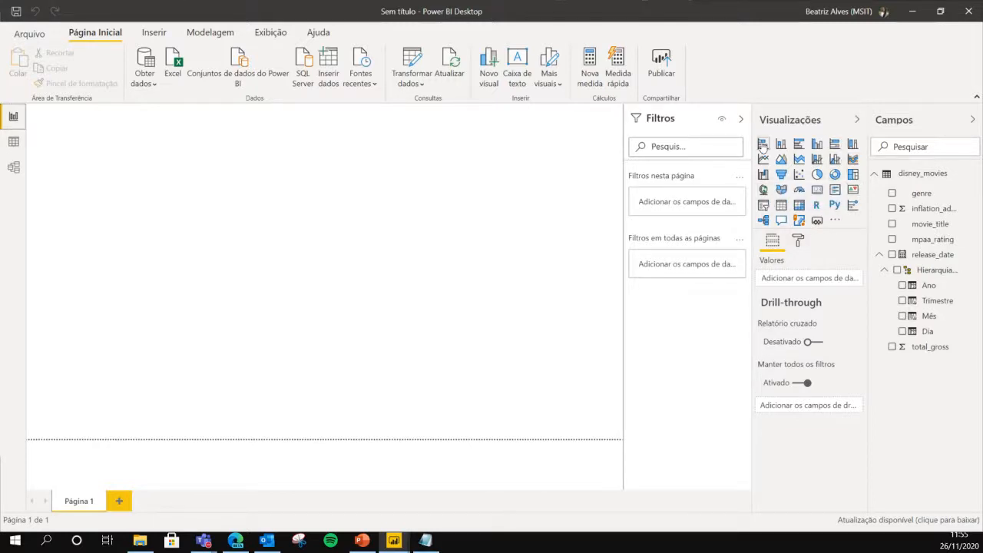
{"action": "left_click", "coordinate": [832, 222]}
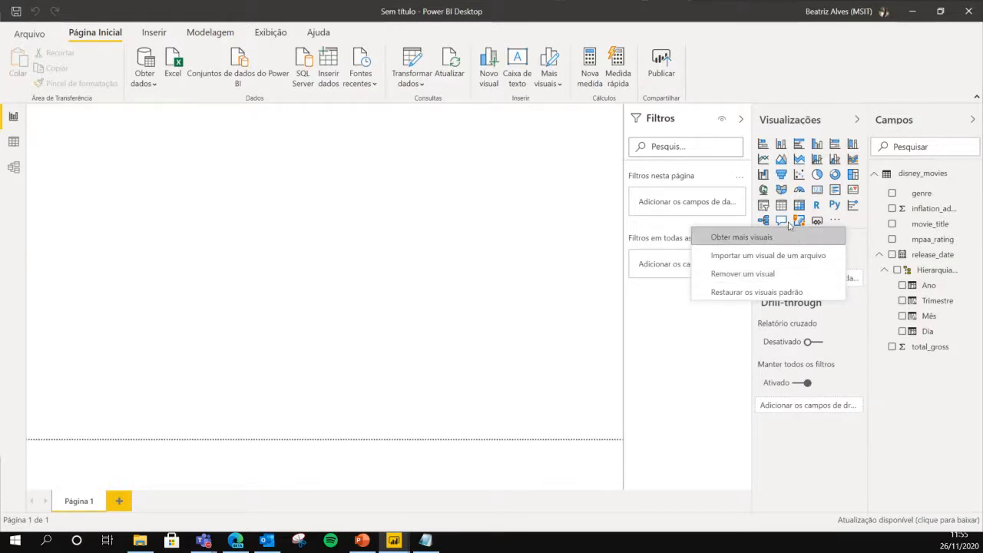
{"action": "left_click", "coordinate": [772, 238]}
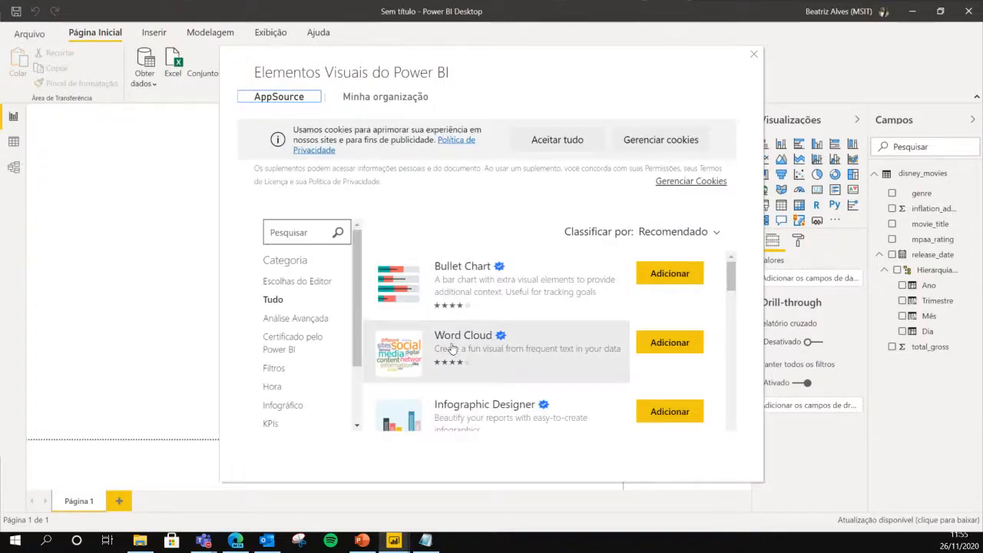
{"action": "scroll", "coordinate": [446, 341], "scroll_direction": "down", "scroll_amount": 3}
{"action": "scroll", "coordinate": [451, 349], "scroll_direction": "down", "scroll_amount": 3}
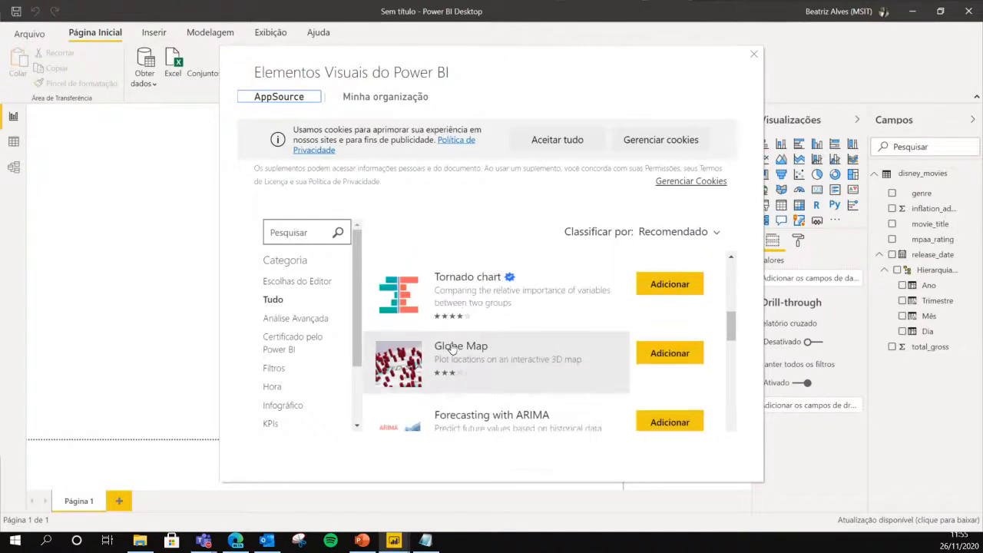
{"action": "scroll", "coordinate": [452, 349], "scroll_direction": "up", "scroll_amount": 5}
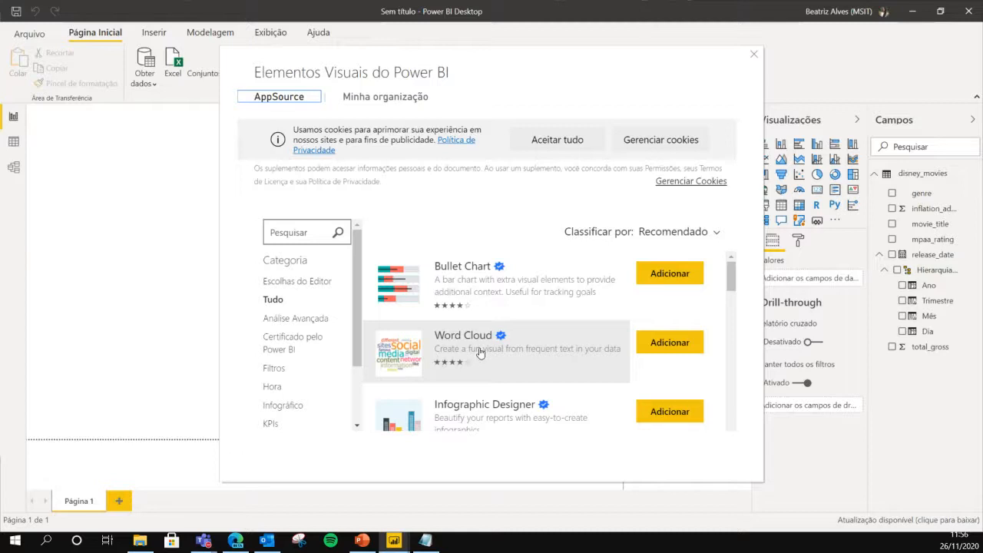
{"action": "left_click", "coordinate": [667, 343]}
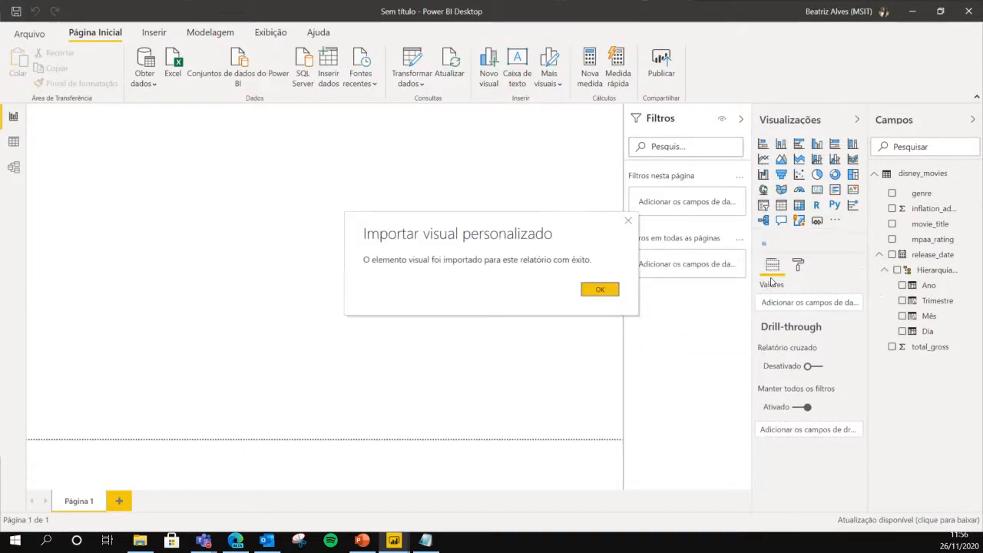
{"action": "left_click", "coordinate": [610, 293]}
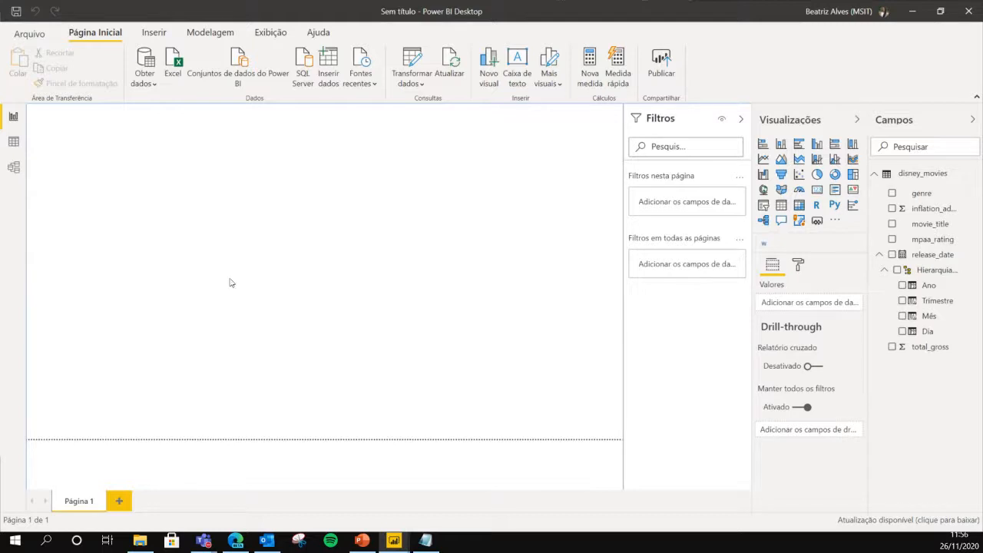
Add a stacked column chart to the report page, move it to the page's upper-right corner and enlarge it.
{"action": "left_click", "coordinate": [782, 145]}
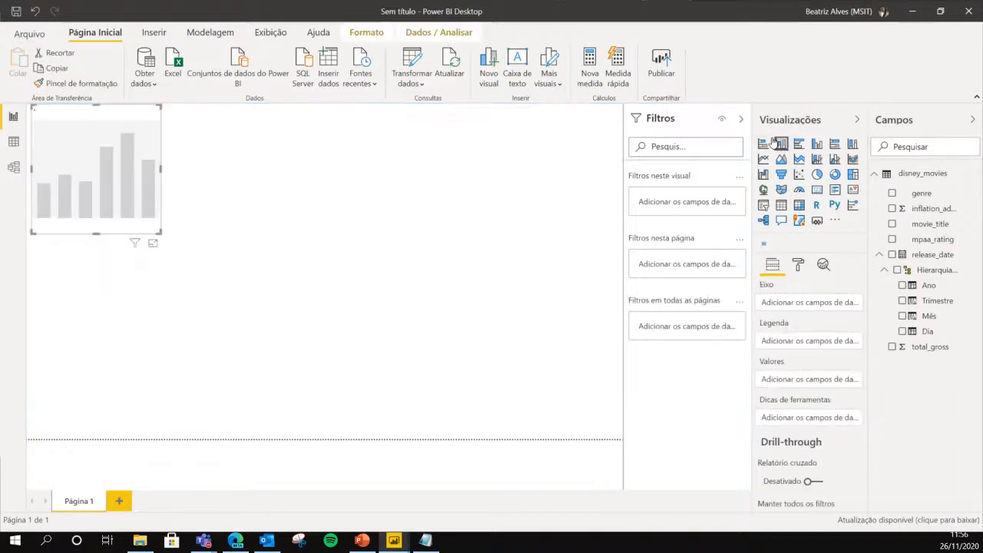
{"action": "left_click_drag", "start_coordinate": [66, 149], "coordinate": [603, 129]}
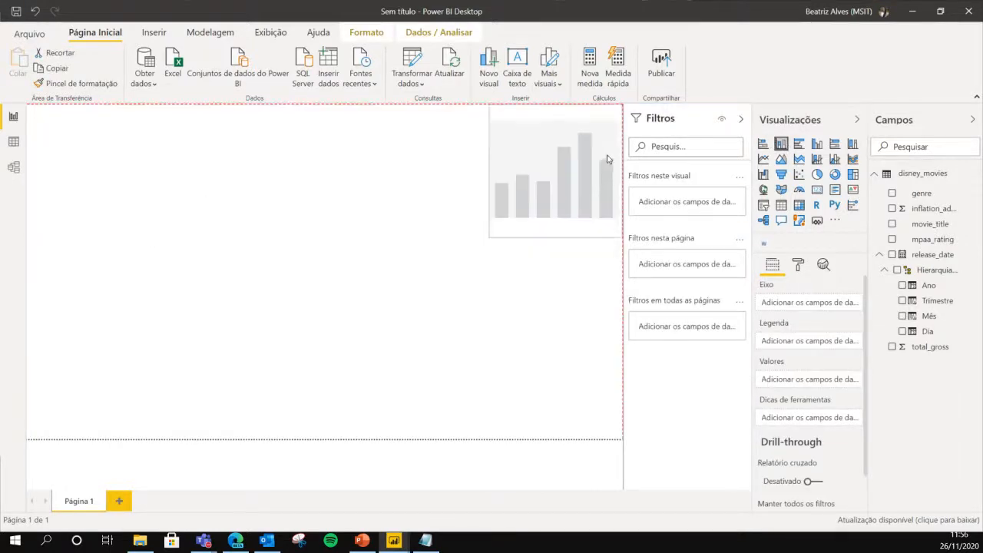
{"action": "left_click_drag", "start_coordinate": [483, 235], "coordinate": [377, 282]}
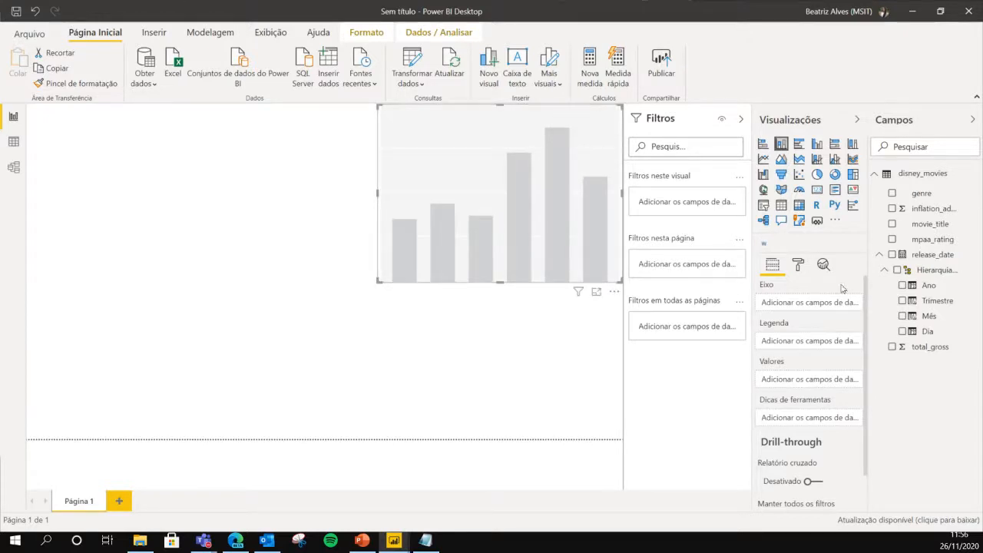
Set the column chart's axis to the release_date Ano level, its legend to genre and its values to the count of movie_title.
{"action": "scroll", "coordinate": [847, 303], "scroll_direction": "down", "scroll_amount": 1}
{"action": "scroll", "coordinate": [813, 345], "scroll_direction": "up", "scroll_amount": 1}
{"action": "left_click_drag", "start_coordinate": [925, 286], "coordinate": [812, 310]}
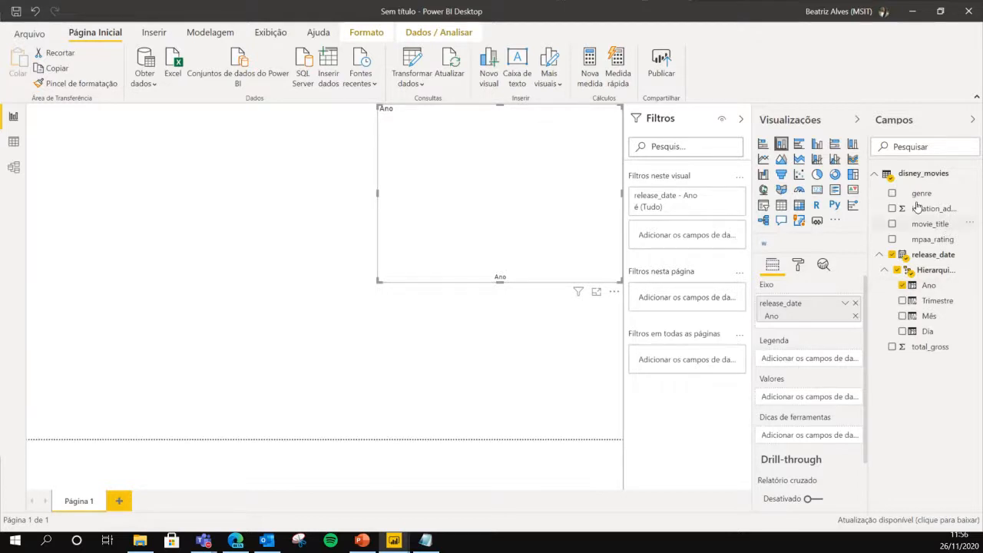
{"action": "left_click_drag", "start_coordinate": [918, 195], "coordinate": [770, 350]}
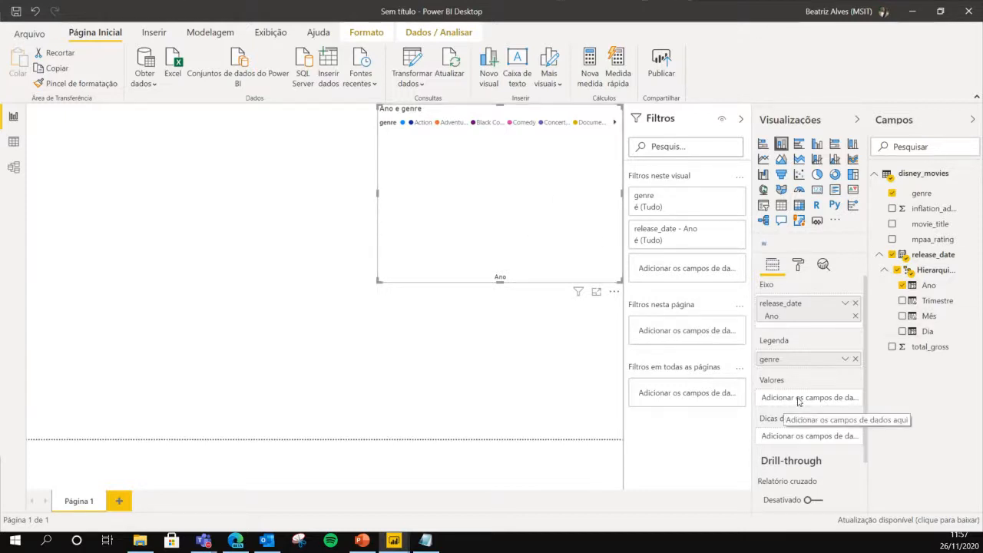
{"action": "left_click_drag", "start_coordinate": [916, 223], "coordinate": [813, 404]}
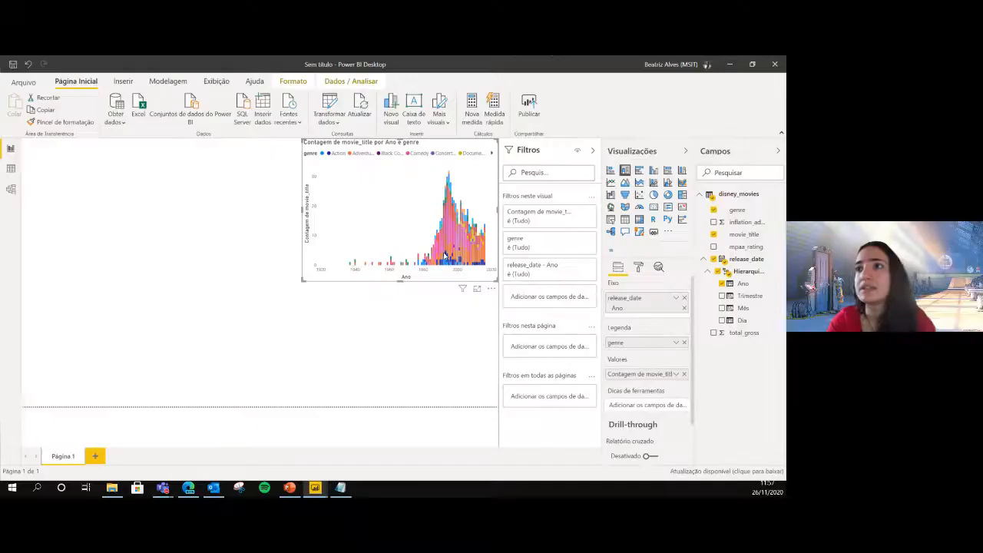
Highlight one data point in the column chart and clear it, and resize the chart to be slightly larger in the page's upper-right corner.
{"action": "left_click", "coordinate": [554, 250]}
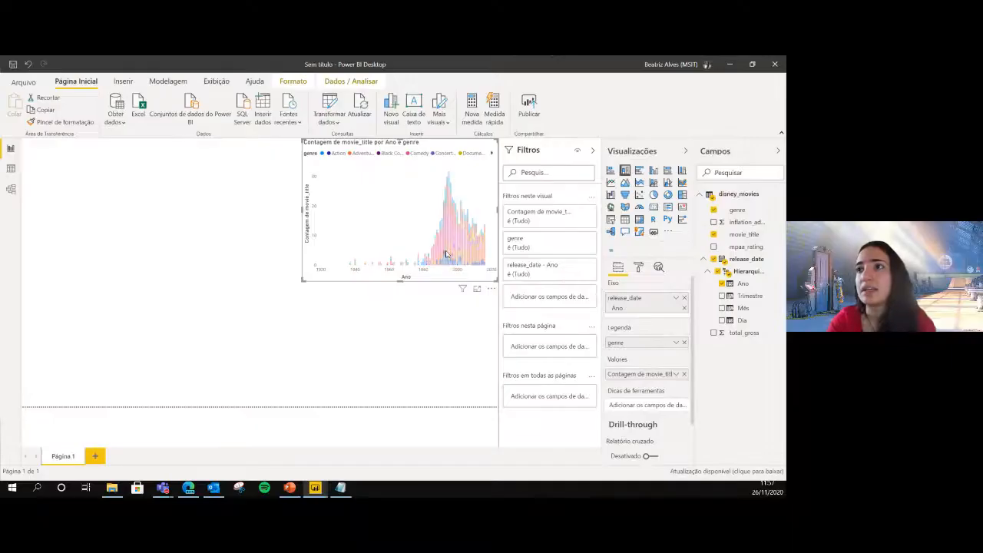
{"action": "left_click", "coordinate": [444, 256]}
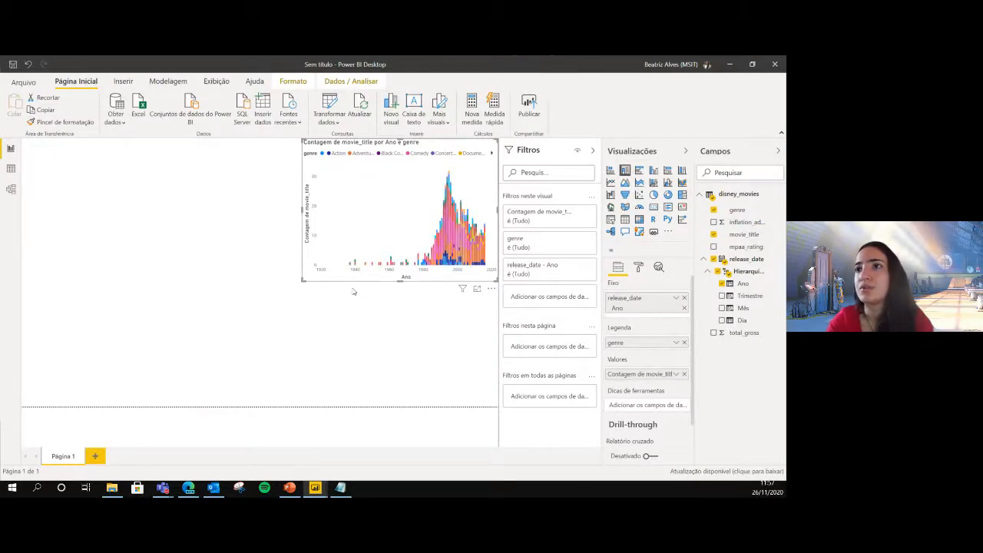
{"action": "left_click_drag", "start_coordinate": [302, 285], "coordinate": [153, 334]}
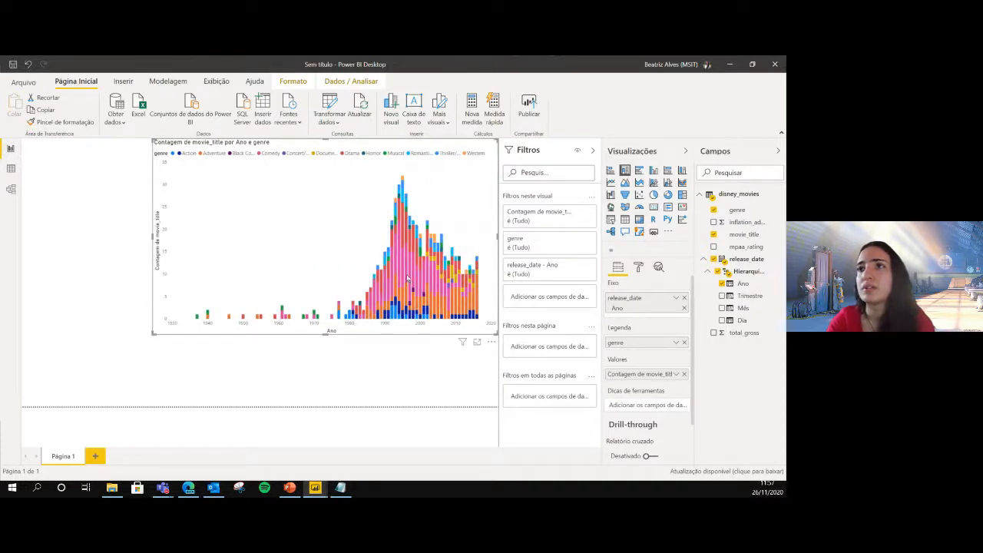
{"action": "mouse_move", "coordinate": [407, 278]}
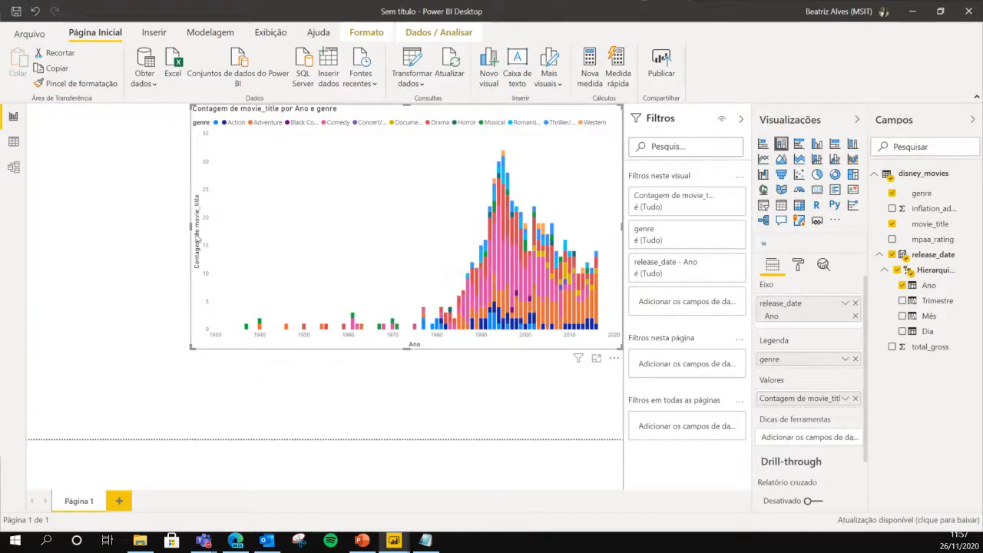
{"action": "left_click_drag", "start_coordinate": [191, 348], "coordinate": [355, 290]}
{"action": "left_click", "coordinate": [366, 345]}
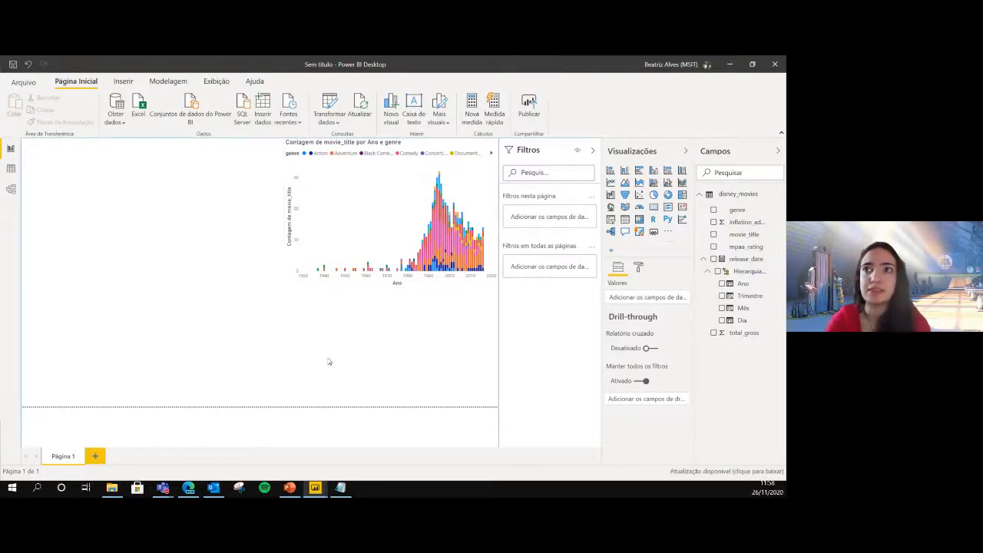
Try showing the column chart as a table visual and switch it back to a stacked column chart.
{"action": "left_click", "coordinate": [366, 226]}
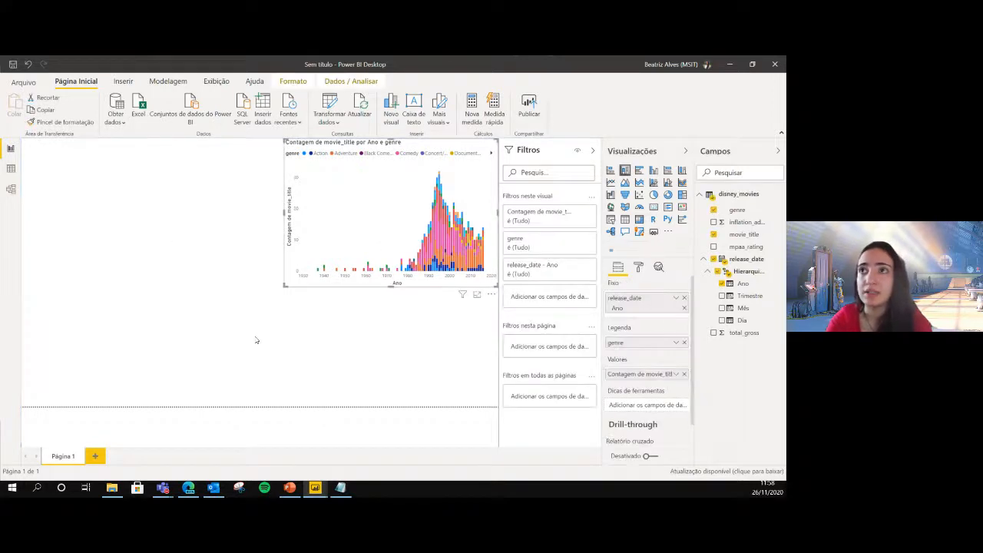
{"action": "left_click", "coordinate": [625, 219]}
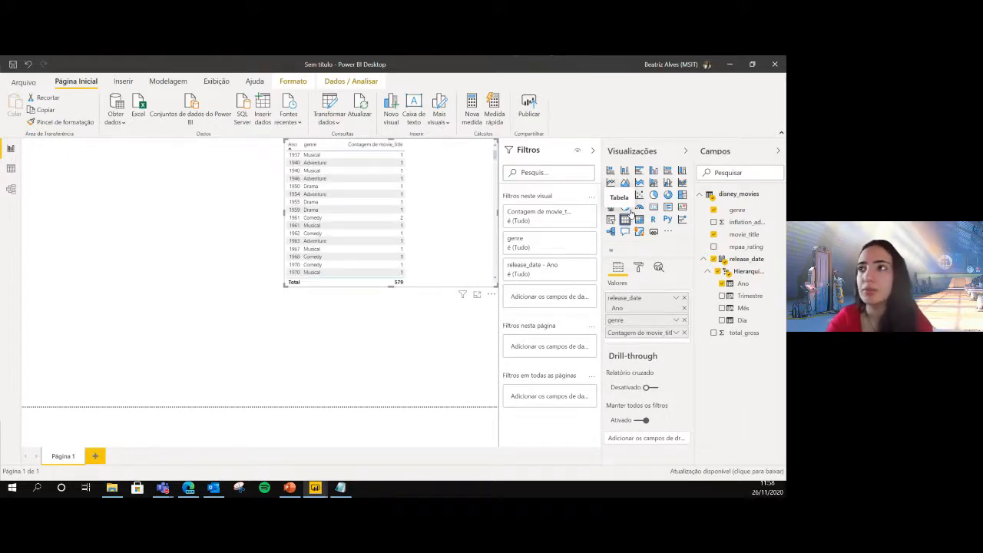
{"action": "left_click", "coordinate": [625, 175]}
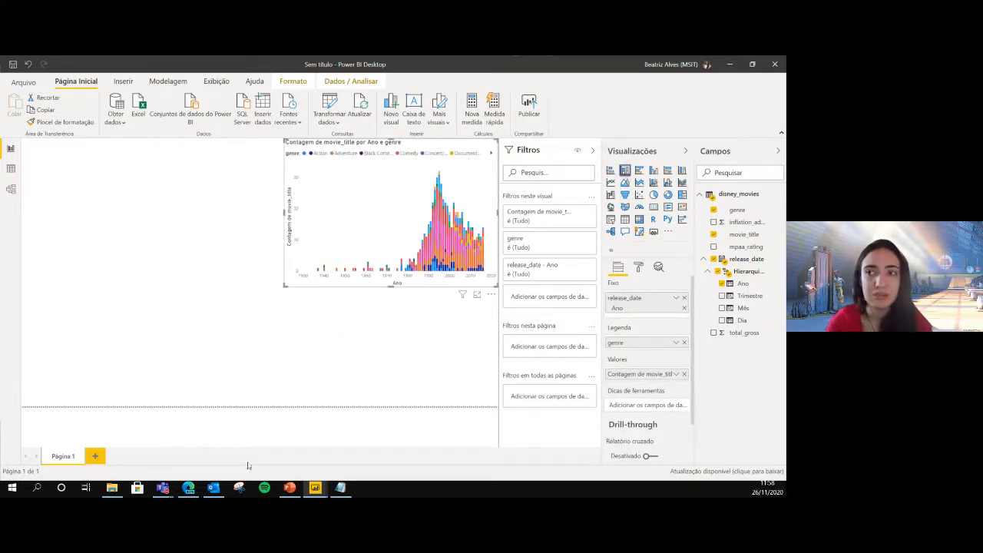
Add a separate table visual containing movie_title, genre, the release_date Ano level and total_gross.
{"action": "left_click", "coordinate": [256, 391]}
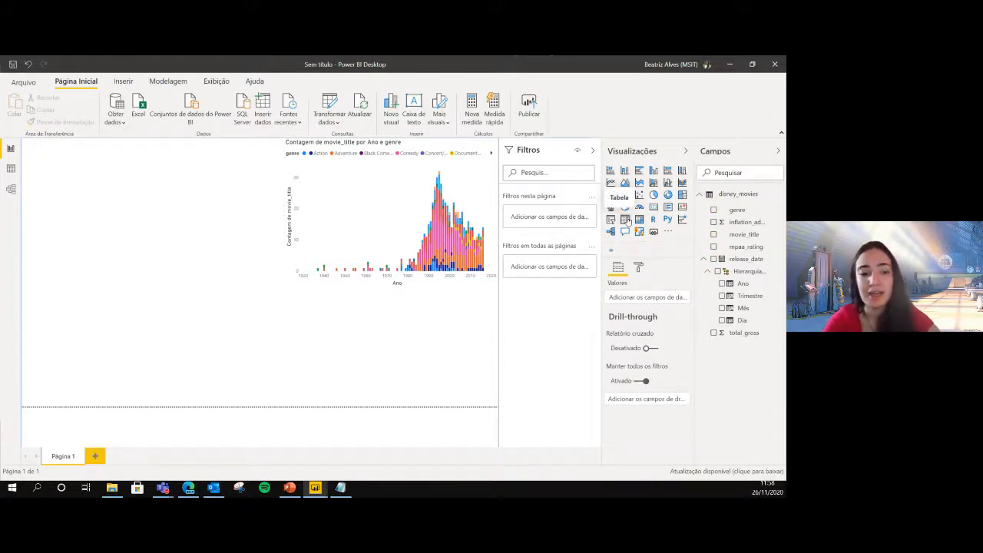
{"action": "left_click", "coordinate": [713, 234]}
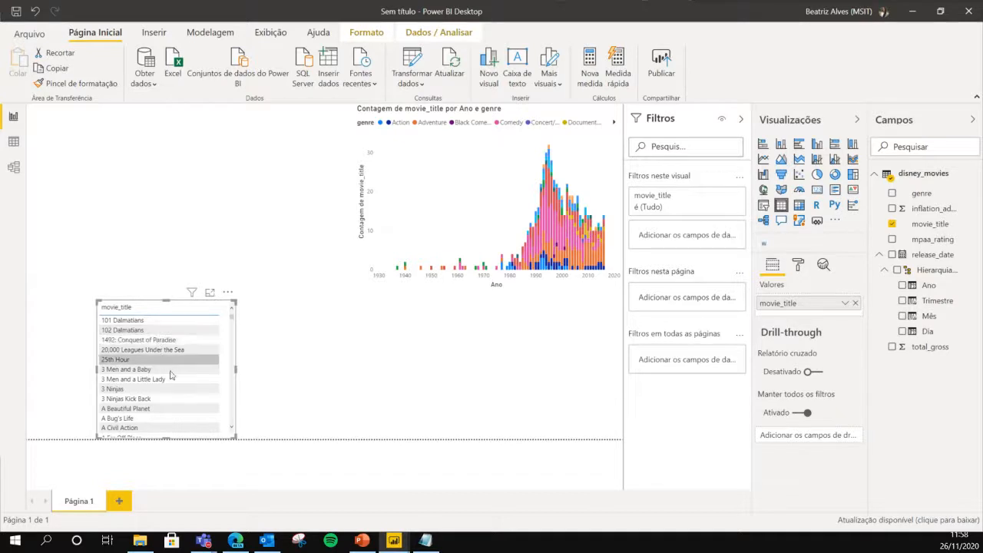
{"action": "scroll", "coordinate": [163, 376], "scroll_direction": "down", "scroll_amount": 2}
{"action": "scroll", "coordinate": [163, 380], "scroll_direction": "up", "scroll_amount": 2}
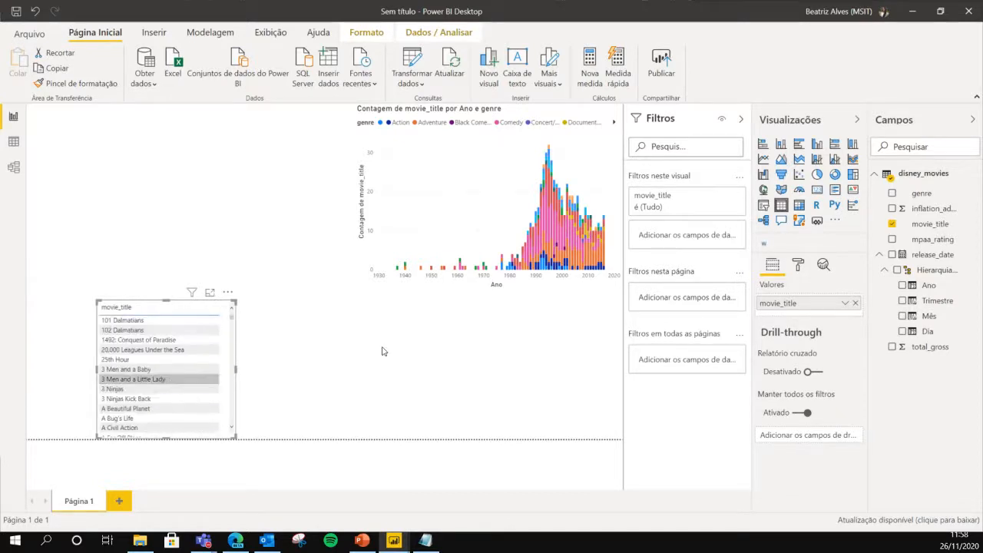
{"action": "left_click", "coordinate": [892, 193]}
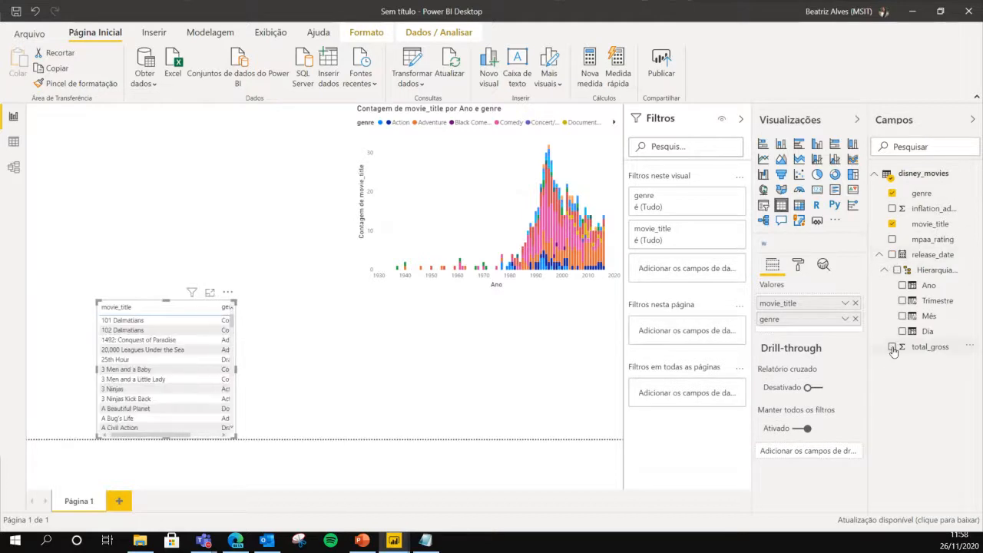
{"action": "left_click", "coordinate": [902, 285]}
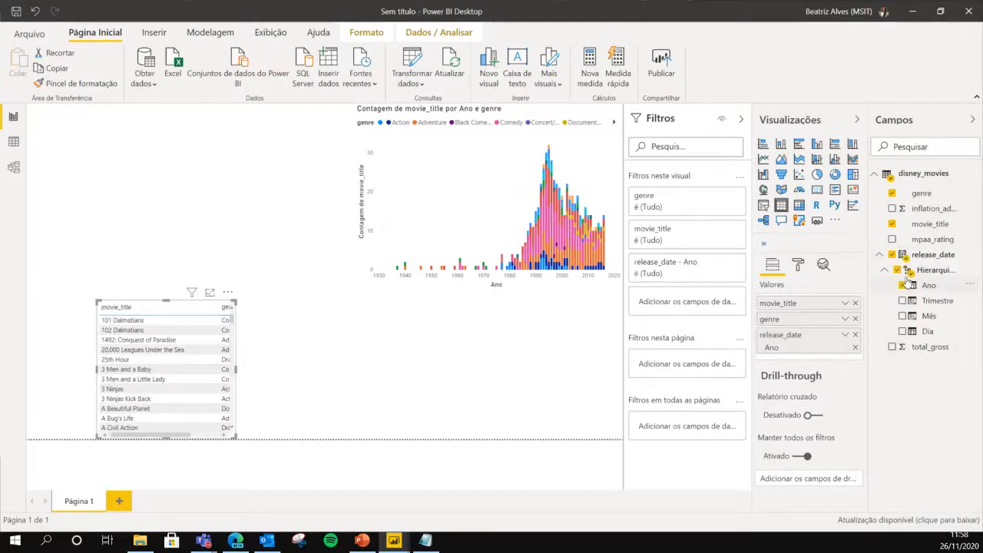
{"action": "left_click", "coordinate": [891, 347]}
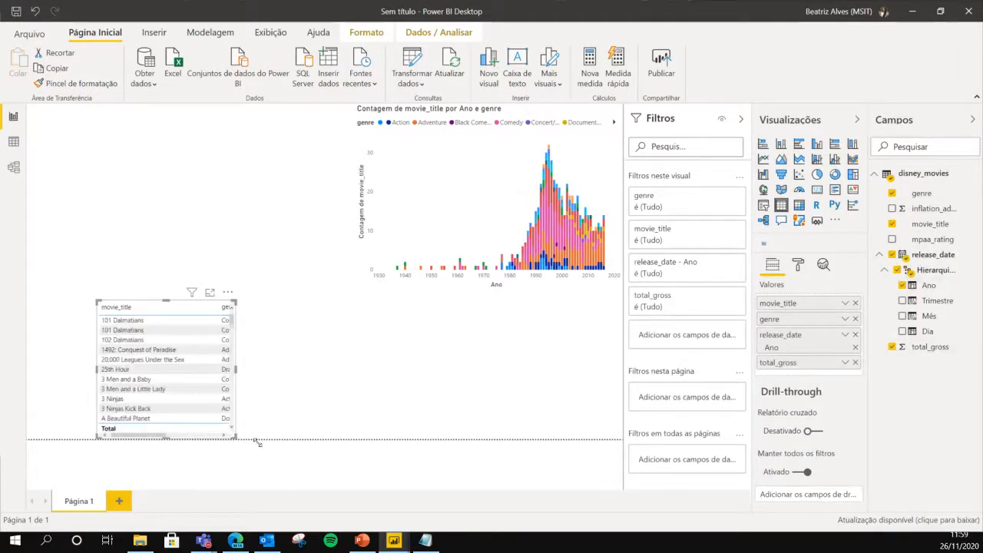
Widen the table until all four columns fit and place it directly below the column chart.
{"action": "left_click_drag", "start_coordinate": [258, 443], "coordinate": [358, 447]}
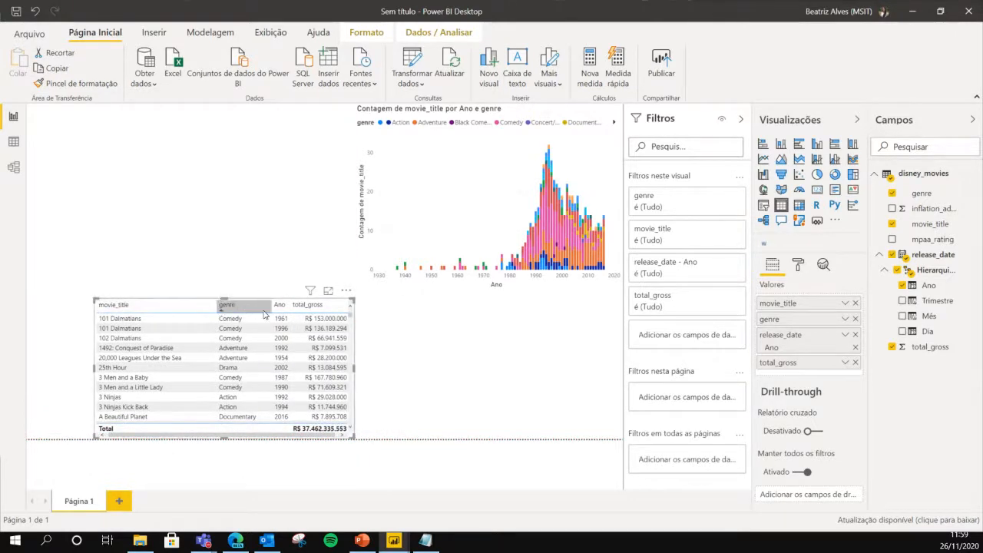
{"action": "mouse_move", "coordinate": [93, 436]}
{"action": "left_mouse_down"}
{"action": "mouse_move", "coordinate": [196, 437]}
{"action": "mouse_move", "coordinate": [87, 436]}
{"action": "left_mouse_up"}
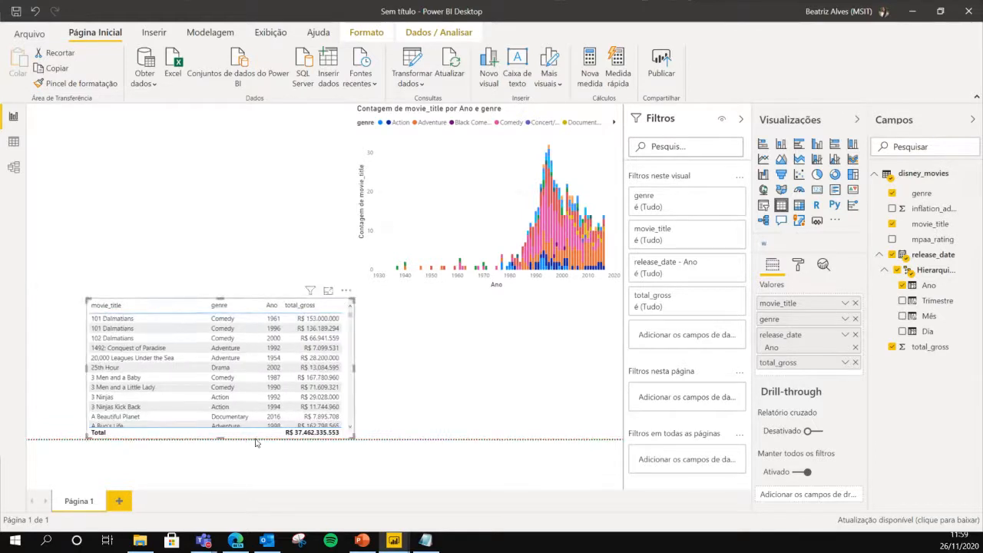
{"action": "left_click_drag", "start_coordinate": [256, 442], "coordinate": [586, 454]}
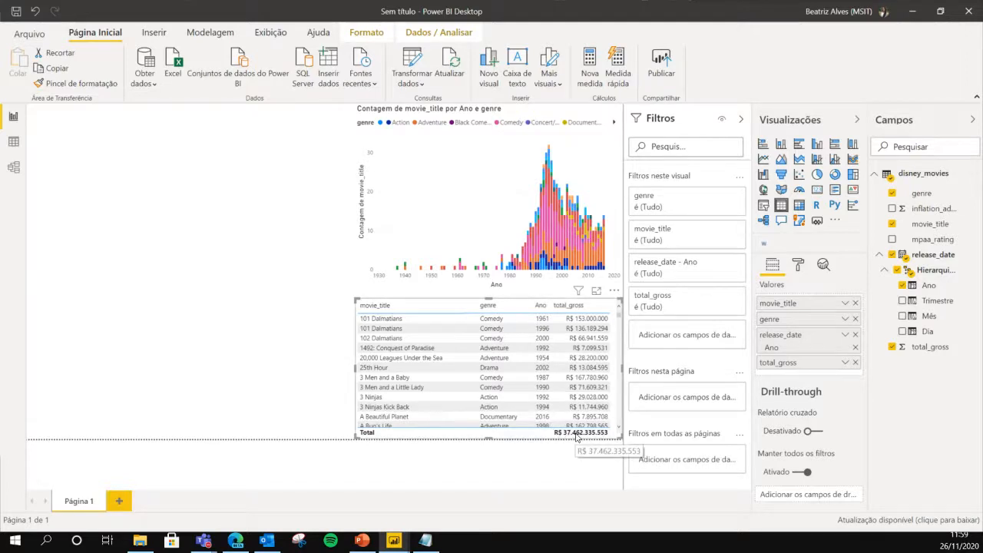
Apply a table style that gives the movie table a black header row with white text.
{"action": "left_click", "coordinate": [797, 265]}
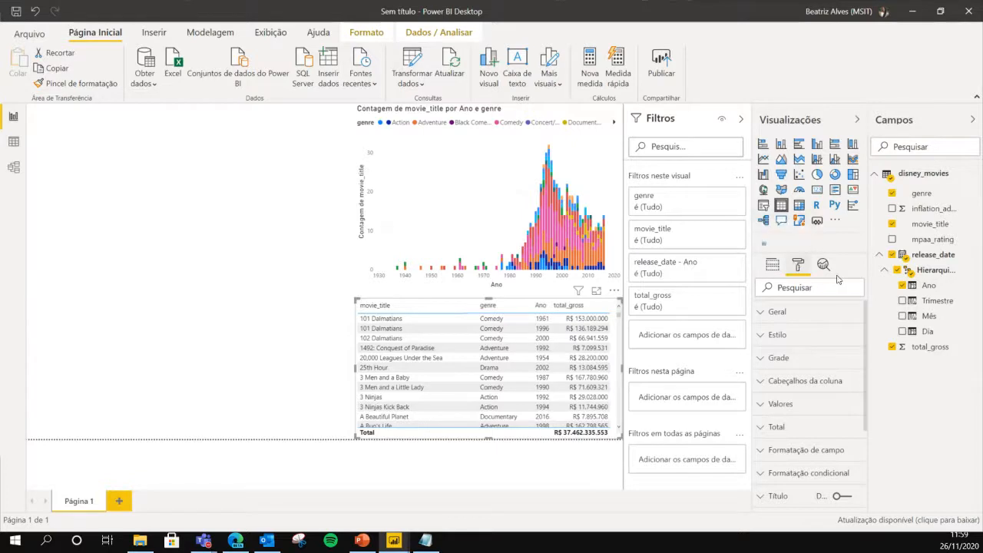
{"action": "left_click", "coordinate": [787, 343]}
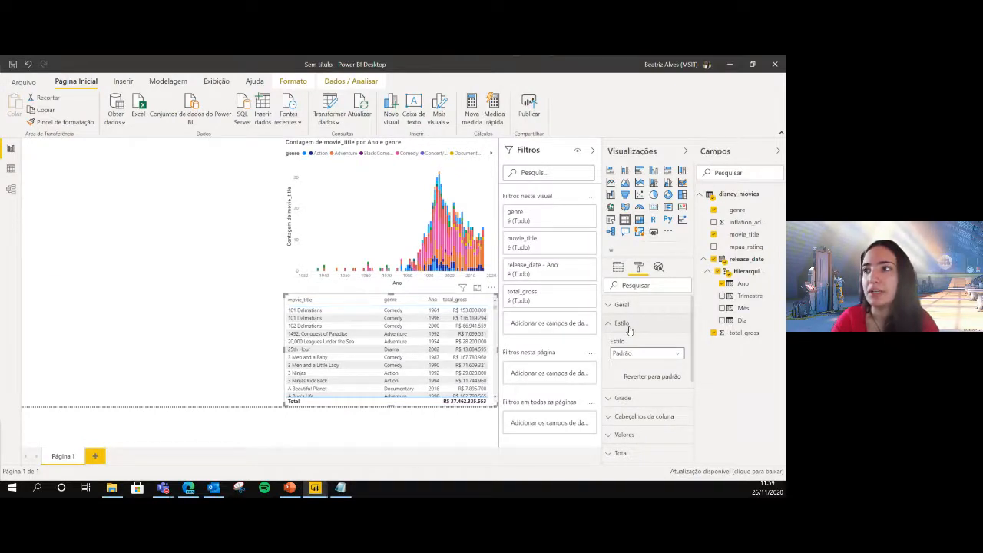
{"action": "left_click", "coordinate": [622, 323]}
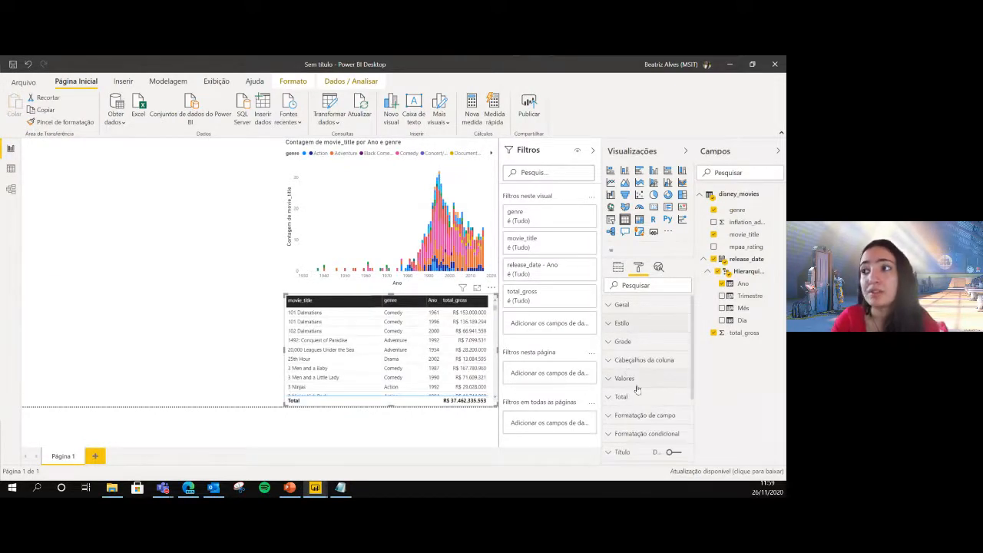
Turn on conditional background color (Cor da tela de fundo) for the table's total_gross column and open its advanced controls.
{"action": "scroll", "coordinate": [636, 389], "scroll_direction": "down", "scroll_amount": 3}
{"action": "left_click", "coordinate": [631, 336]}
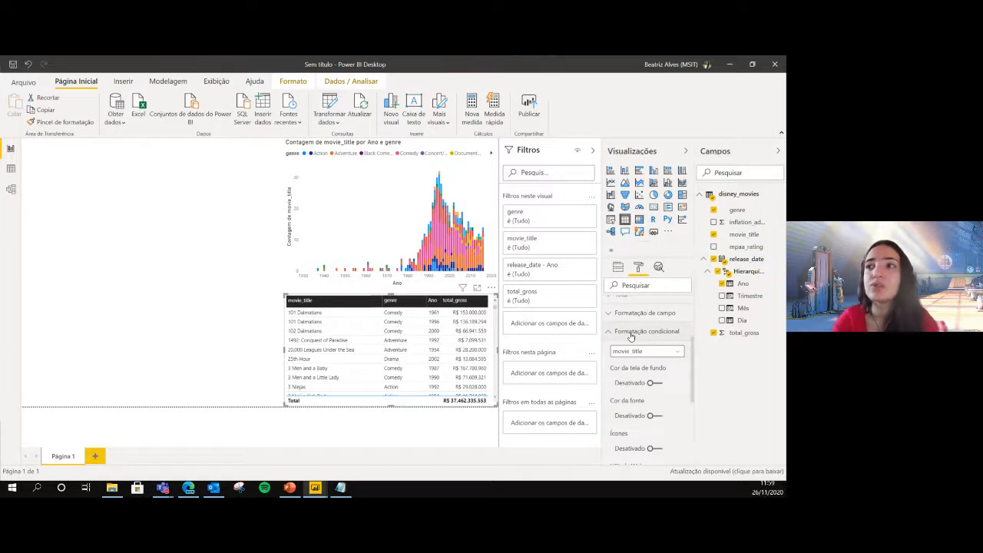
{"action": "scroll", "coordinate": [637, 350], "scroll_direction": "down", "scroll_amount": 2}
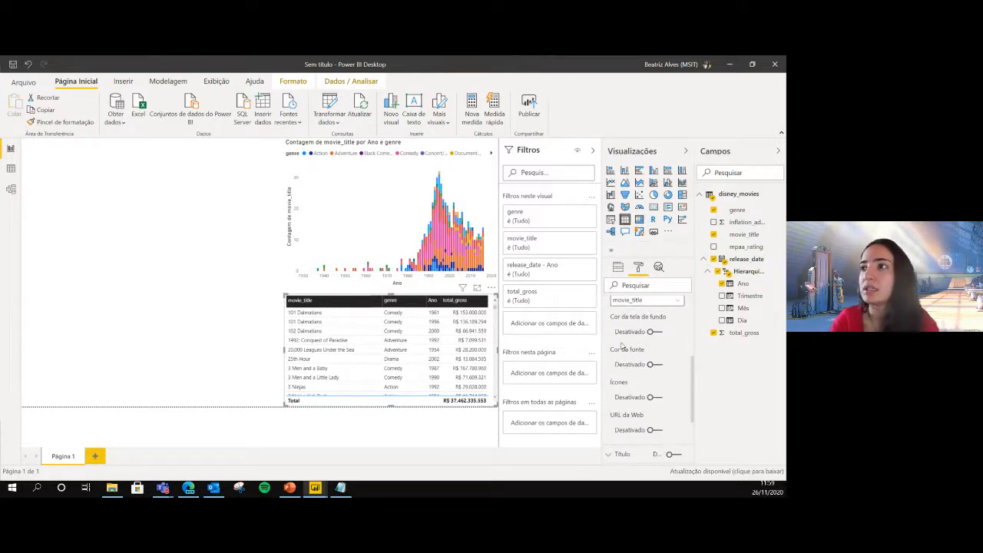
{"action": "scroll", "coordinate": [656, 353], "scroll_direction": "up", "scroll_amount": 2}
{"action": "scroll", "coordinate": [624, 317], "scroll_direction": "down", "scroll_amount": 3}
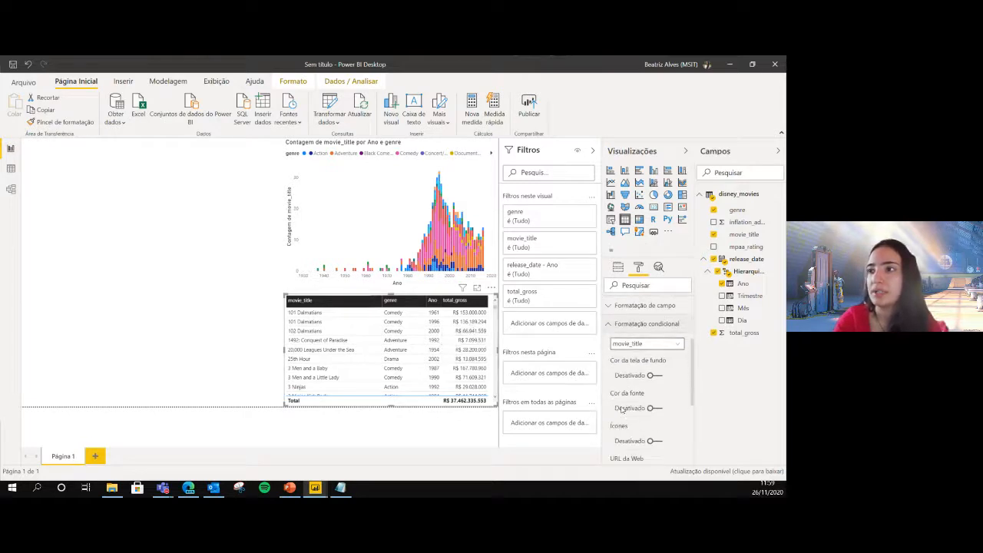
{"action": "scroll", "coordinate": [633, 305], "scroll_direction": "up", "scroll_amount": 1}
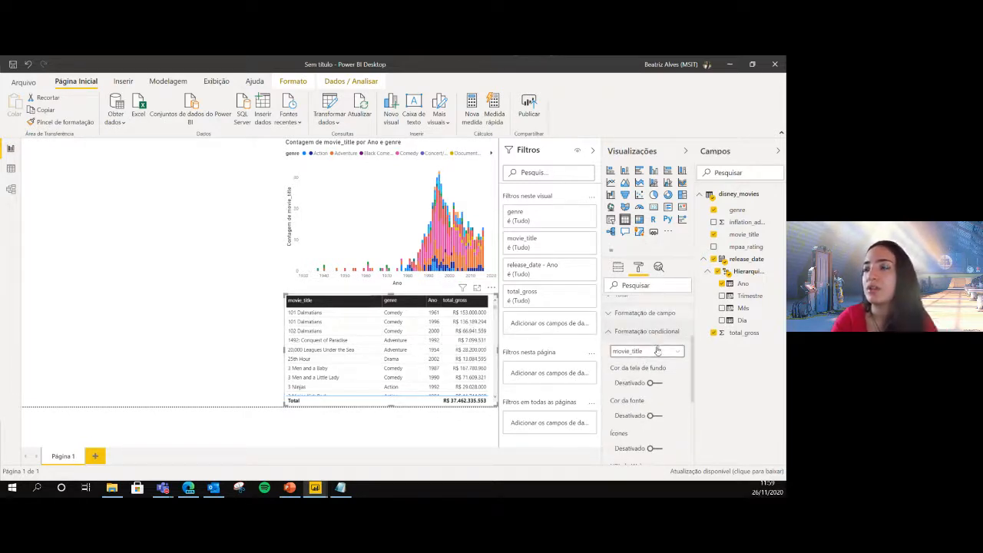
{"action": "left_click", "coordinate": [655, 354]}
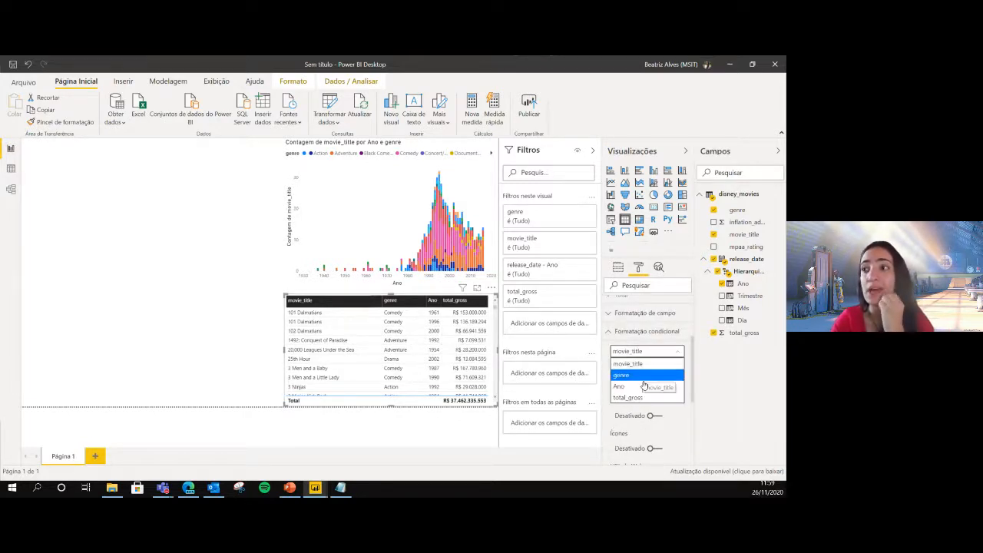
{"action": "left_click", "coordinate": [638, 398]}
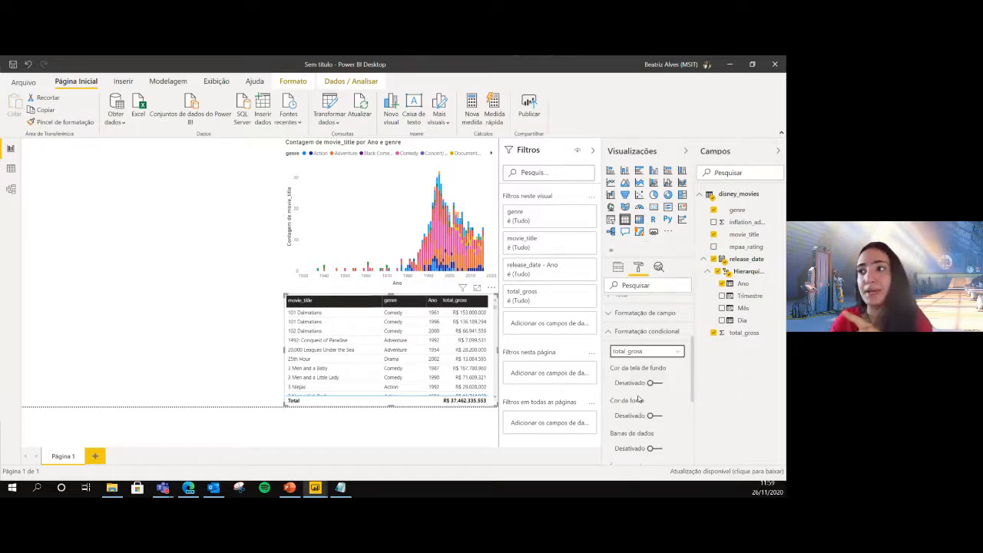
{"action": "scroll", "coordinate": [640, 390], "scroll_direction": "down", "scroll_amount": 1}
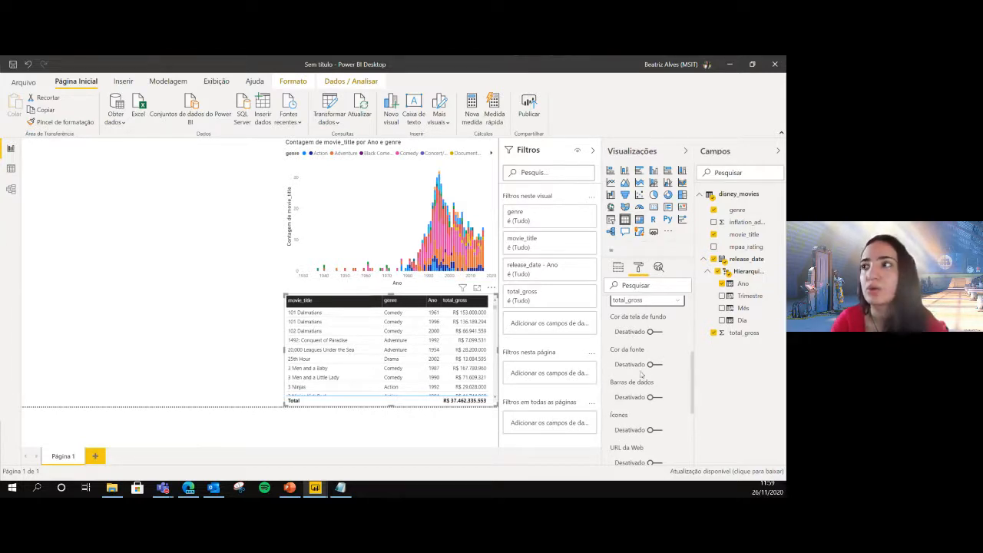
{"action": "left_click", "coordinate": [659, 334]}
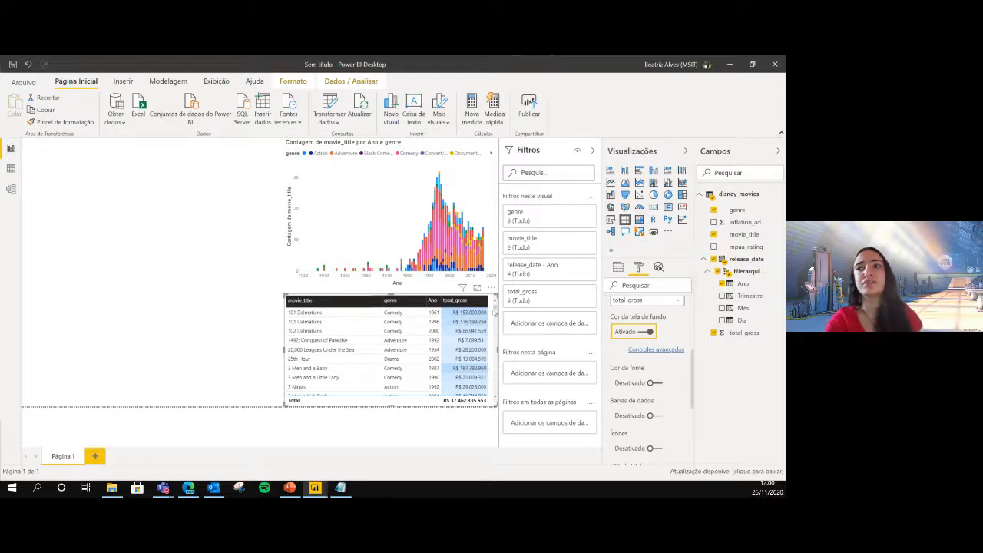
{"action": "left_click", "coordinate": [636, 350]}
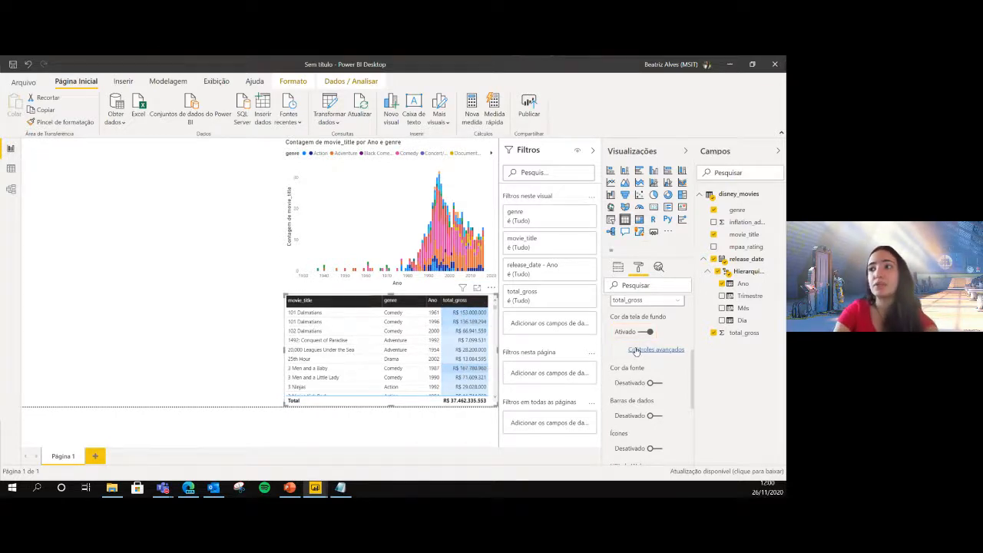
{"action": "left_click", "coordinate": [656, 349]}
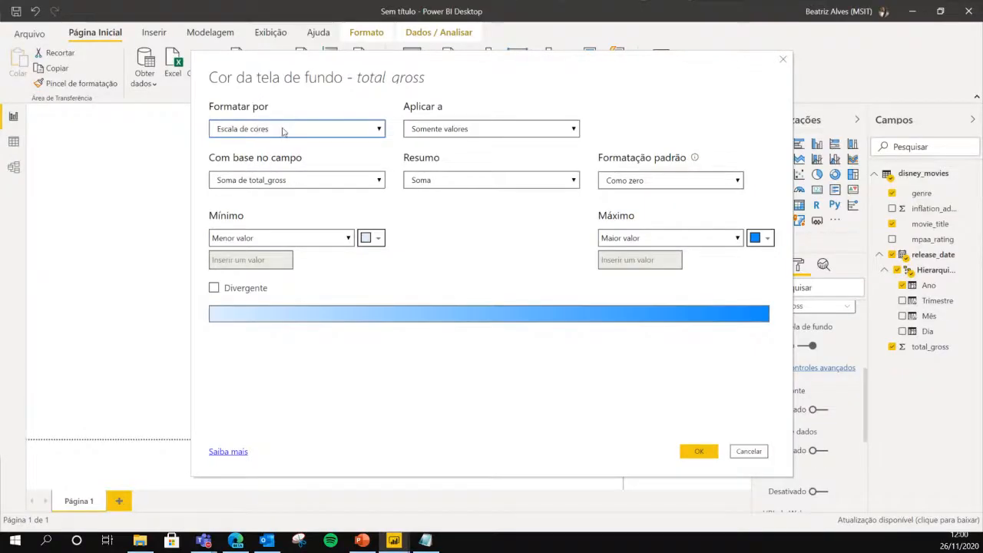
{"action": "left_click", "coordinate": [283, 131]}
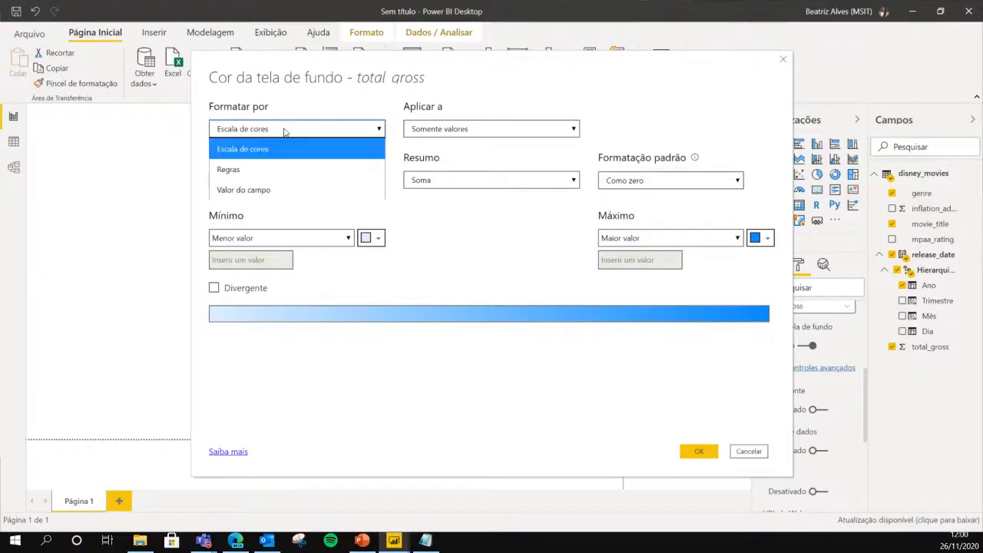
{"action": "left_click", "coordinate": [284, 185]}
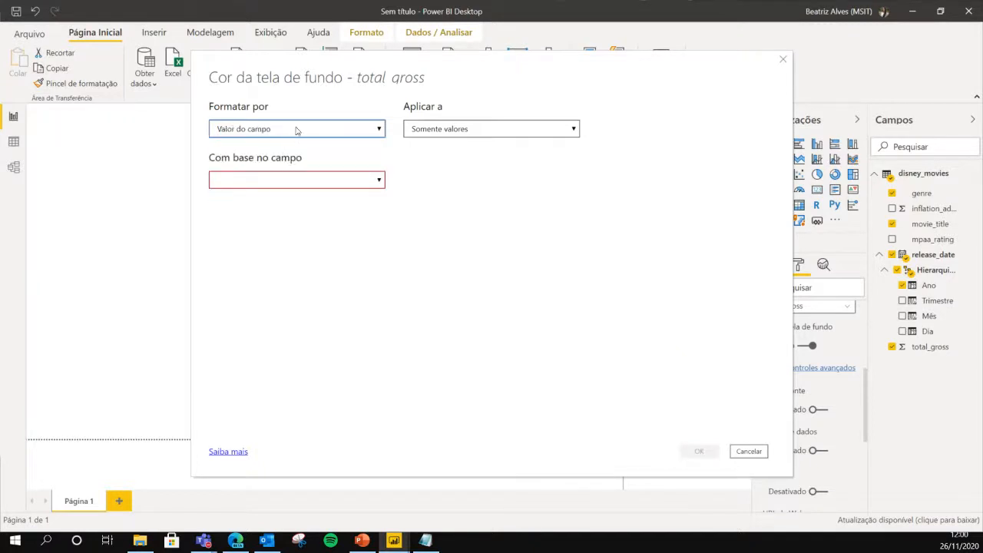
{"action": "left_click", "coordinate": [290, 128]}
{"action": "left_click", "coordinate": [285, 149]}
Format the total_gross background by Regras, based on the total_gross field.
{"action": "left_click", "coordinate": [287, 133]}
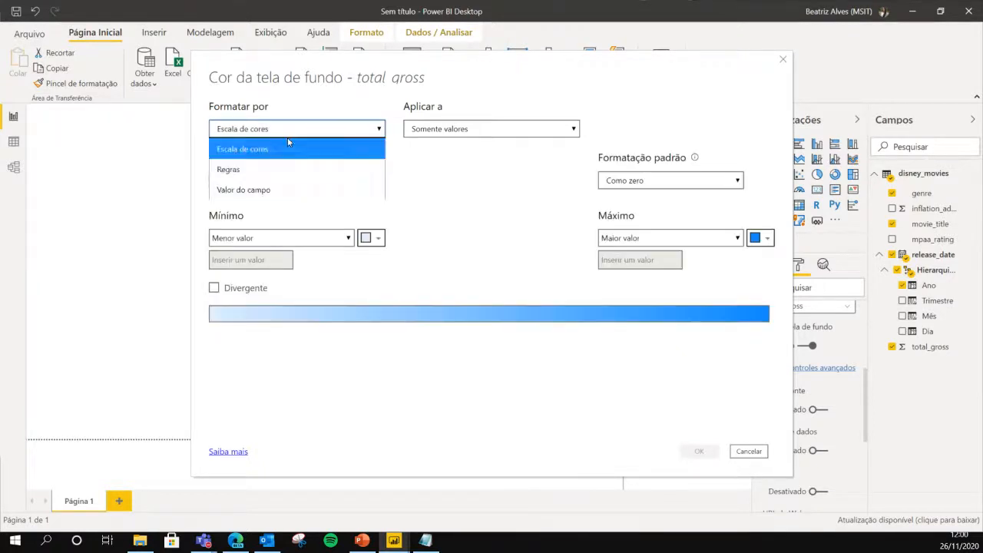
{"action": "left_click", "coordinate": [276, 169]}
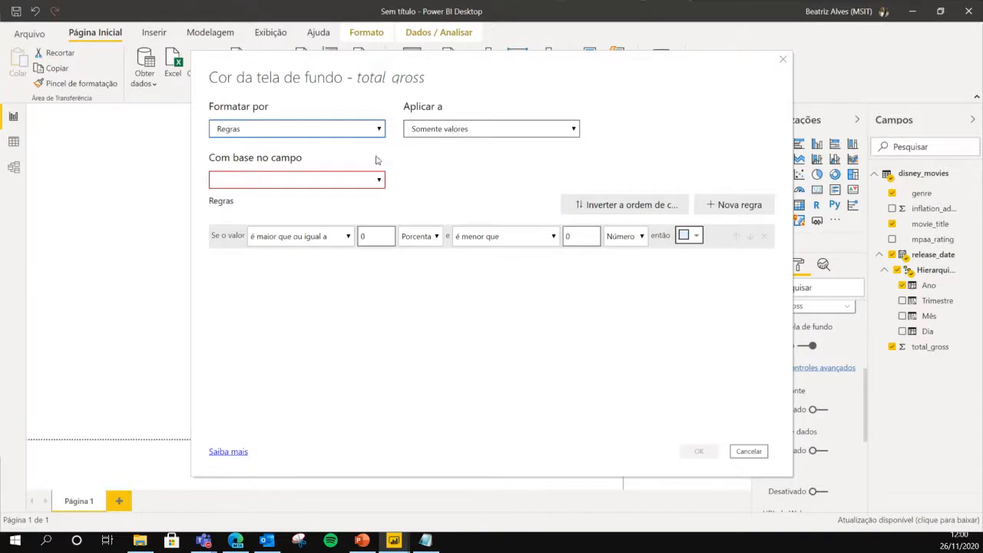
{"action": "left_click", "coordinate": [345, 182]}
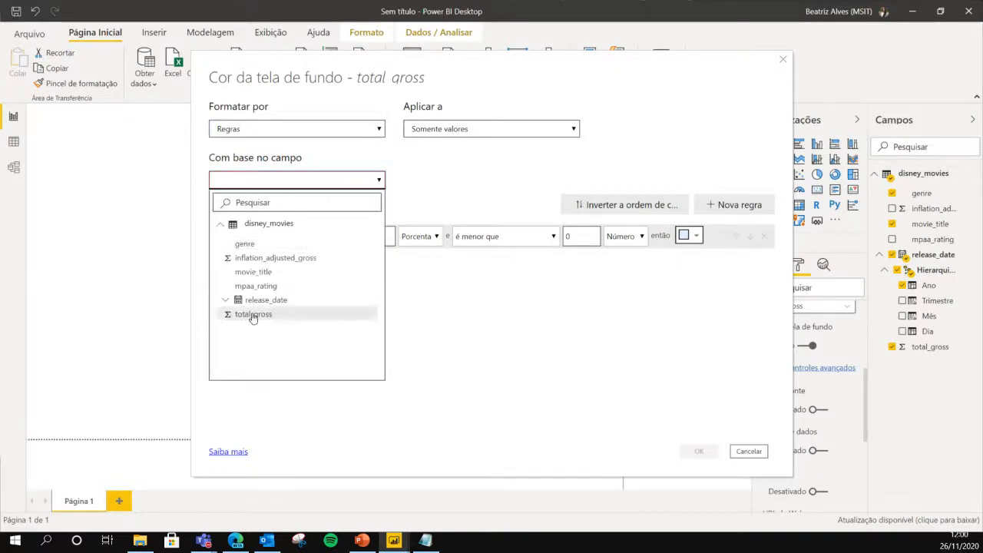
{"action": "left_click", "coordinate": [259, 314]}
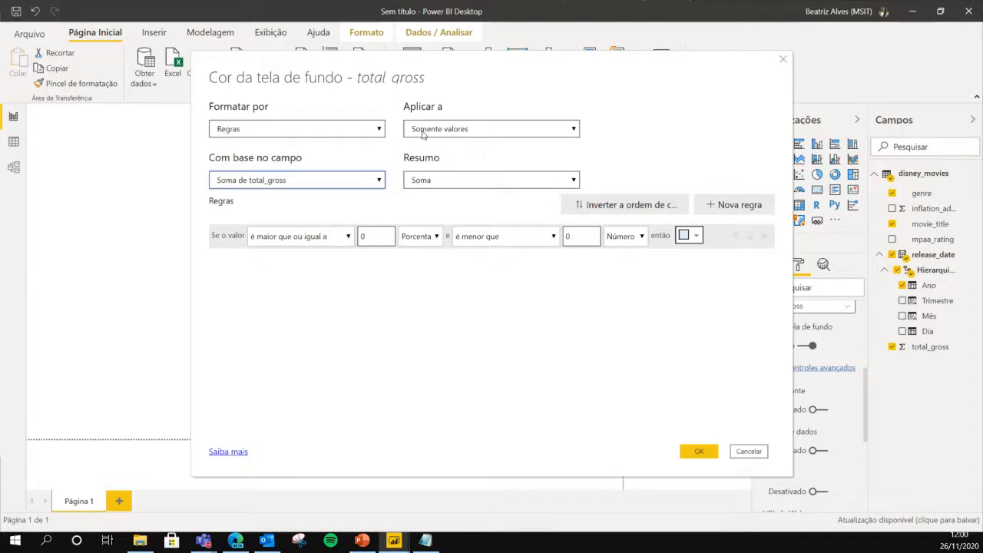
Define the first rule for values from 0 Número to less than 15000000 Número, and apply the formatting.
{"action": "left_click", "coordinate": [369, 237]}
{"action": "left_click_drag", "start_coordinate": [370, 238], "coordinate": [348, 240]}
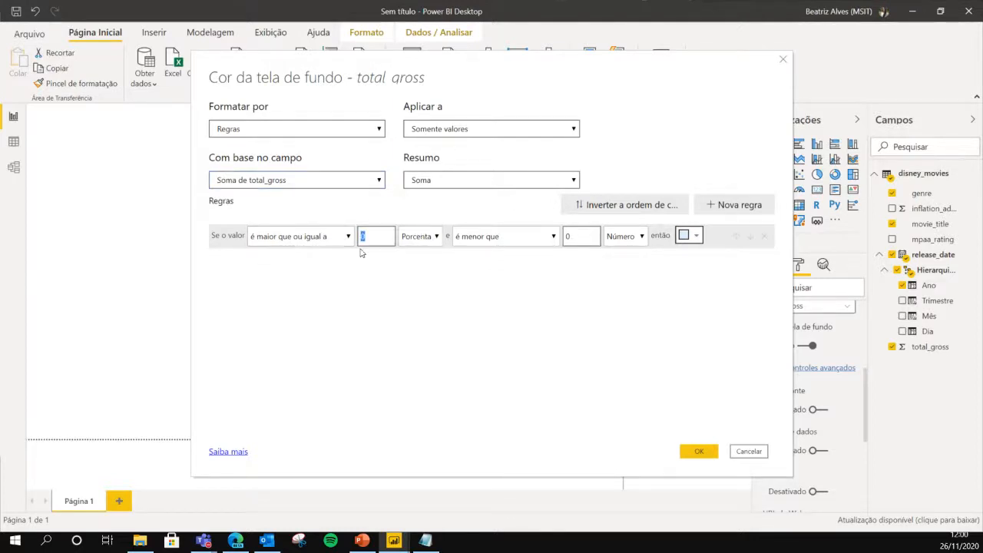
{"action": "left_click", "coordinate": [418, 237]}
{"action": "left_click", "coordinate": [419, 258]}
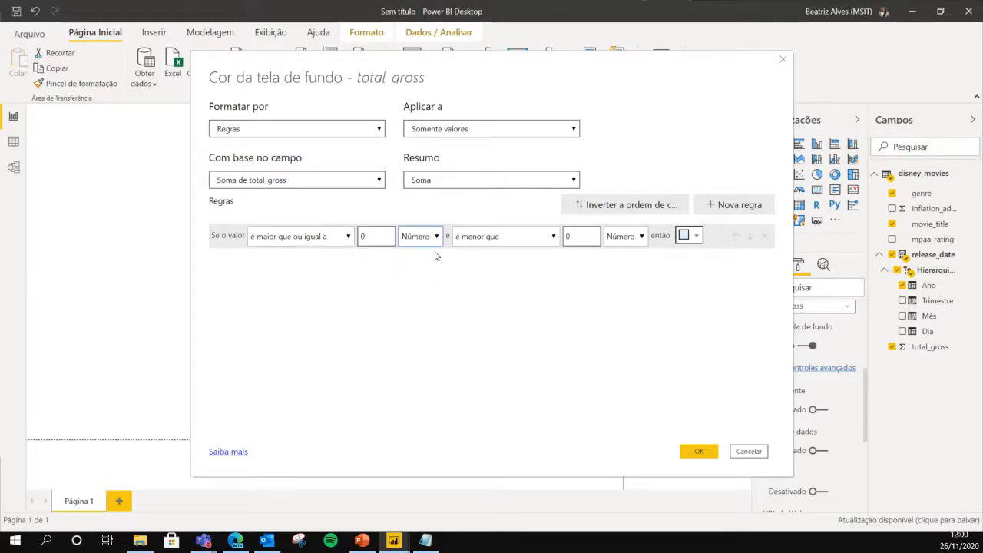
{"action": "left_click", "coordinate": [496, 238]}
{"action": "left_click_drag", "start_coordinate": [570, 235], "coordinate": [551, 231]}
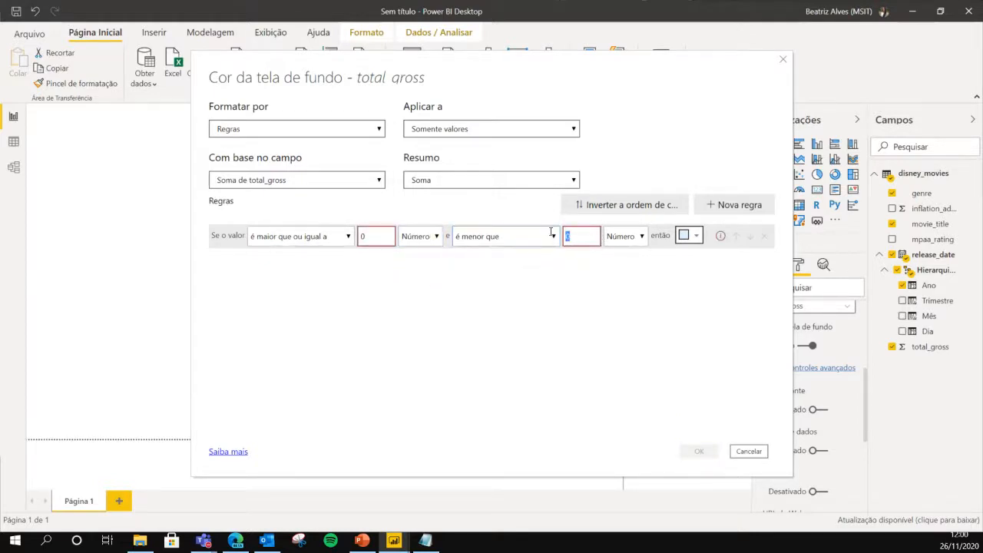
{"action": "type", "text": "15000000"}
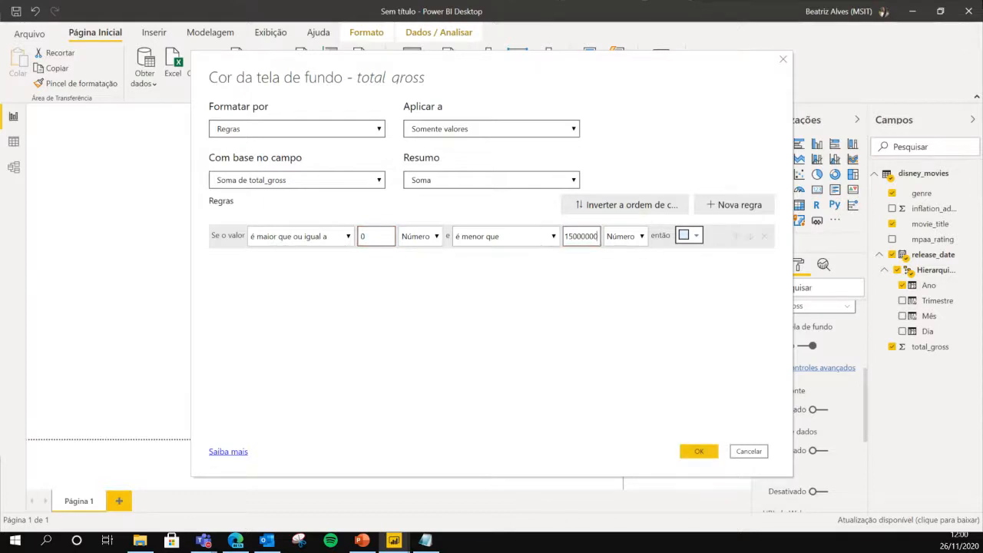
{"action": "left_click", "coordinate": [699, 451]}
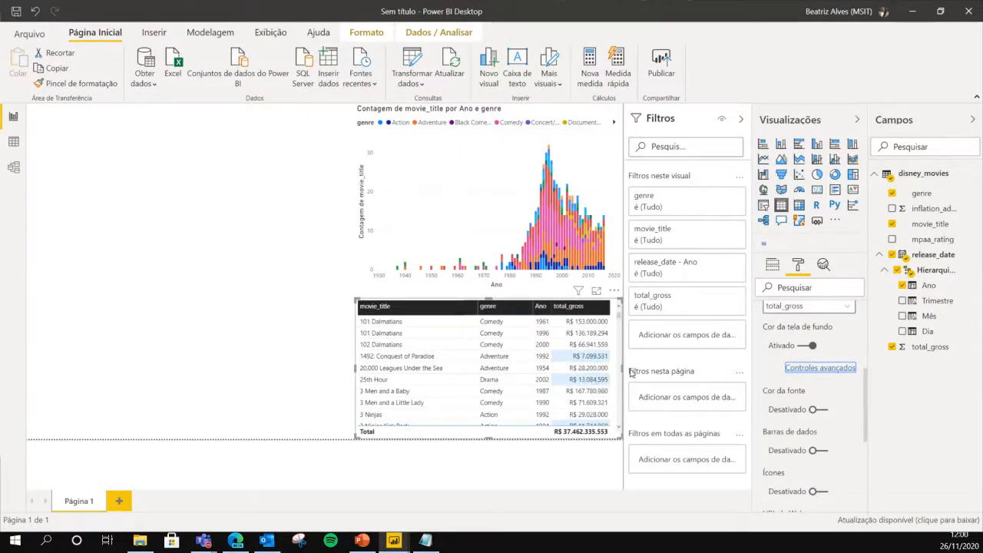
Add a second total_gross background rule with a lower limit of 15000000 as Número.
{"action": "left_click", "coordinate": [817, 369]}
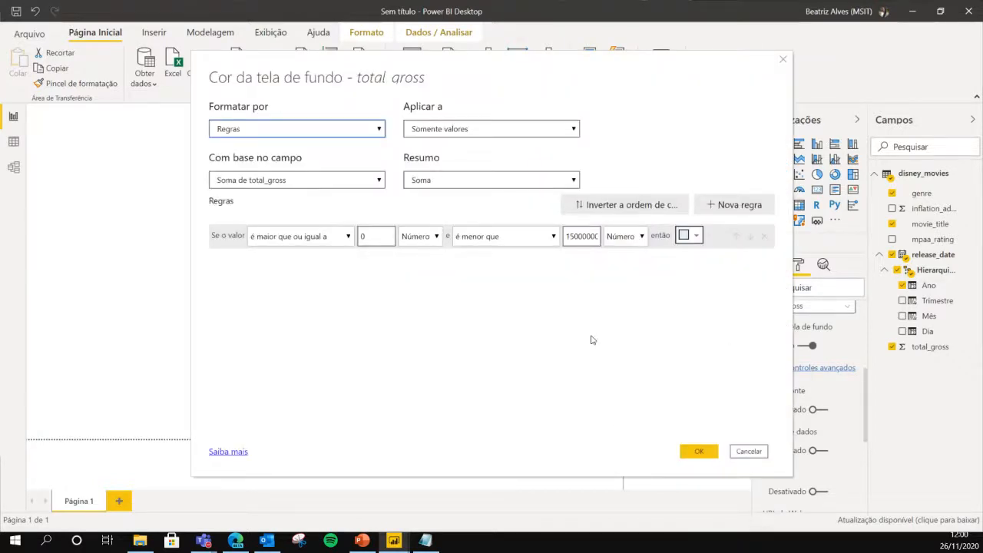
{"action": "left_click", "coordinate": [720, 204]}
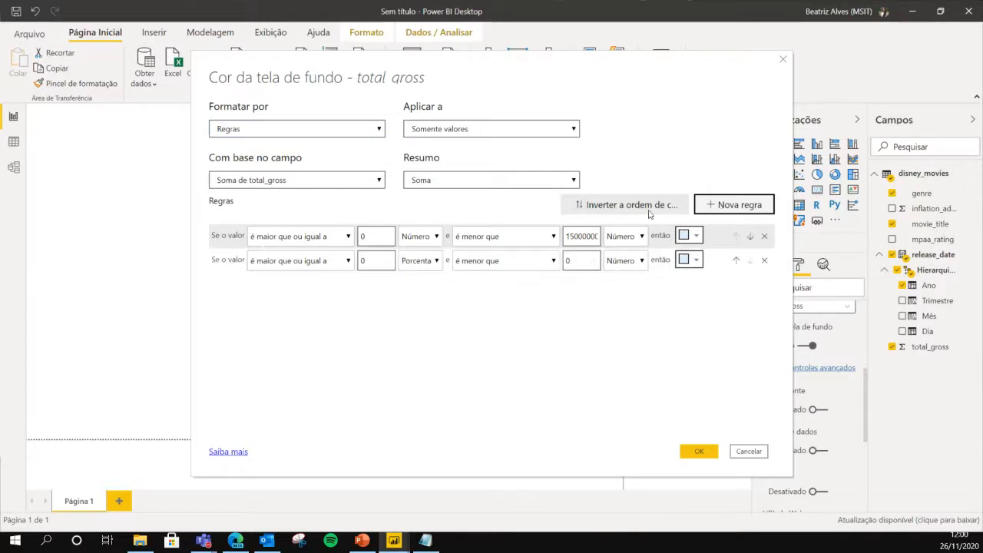
{"action": "left_click", "coordinate": [421, 260]}
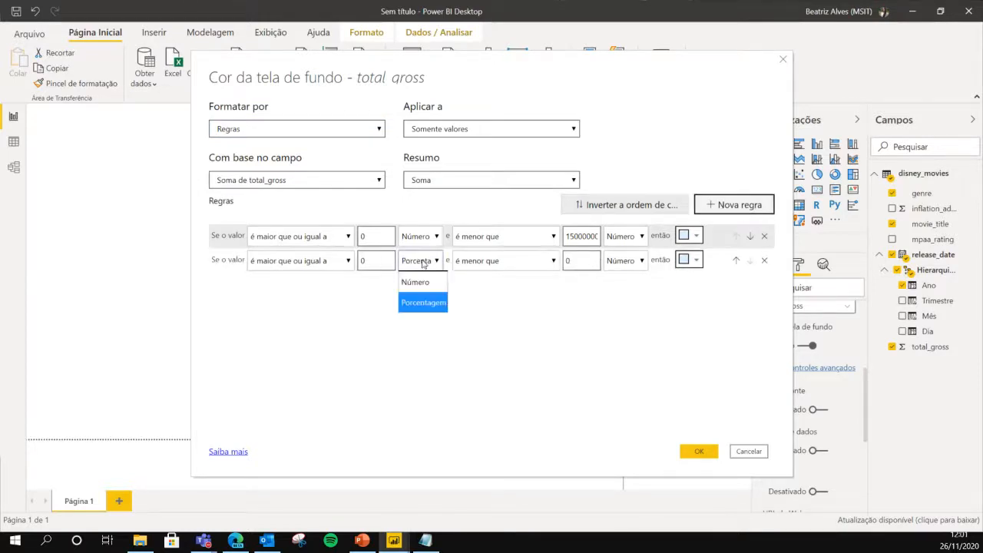
{"action": "left_click", "coordinate": [415, 281]}
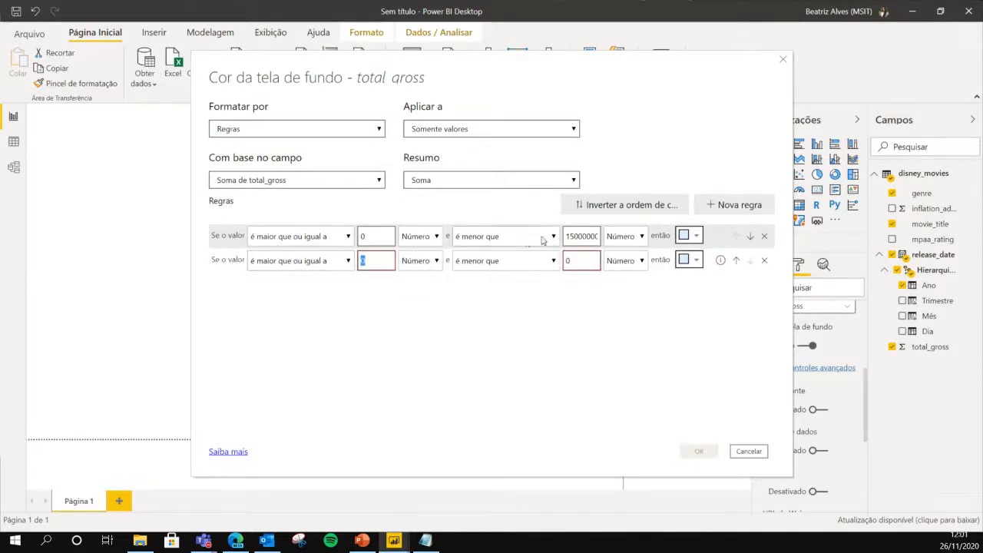
{"action": "double_click", "coordinate": [574, 236]}
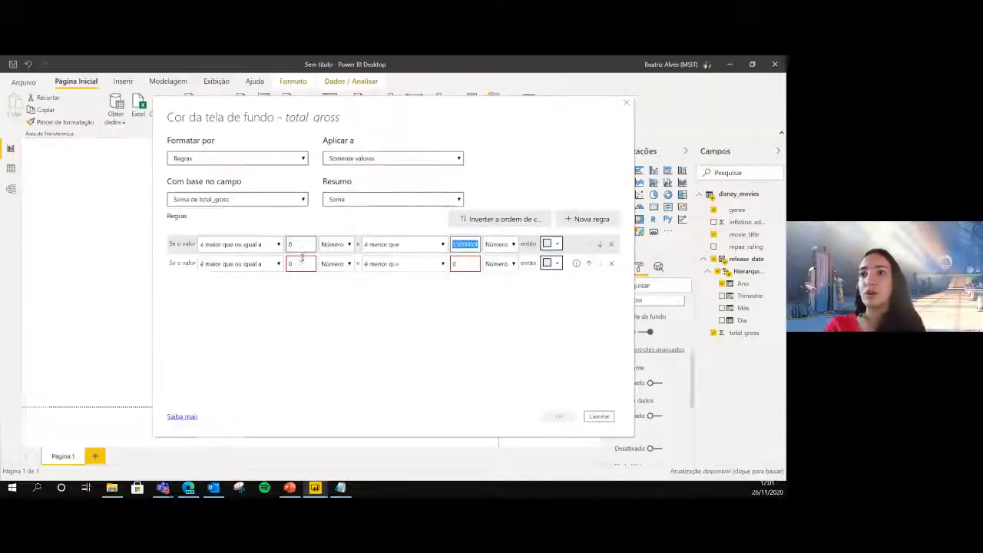
{"action": "left_click_drag", "start_coordinate": [379, 259], "coordinate": [354, 260]}
{"action": "type", "text": "150000000"}
Set the second rule's upper limit to less than 50000000 with an orange fill, and apply the formatting.
{"action": "left_click", "coordinate": [431, 264]}
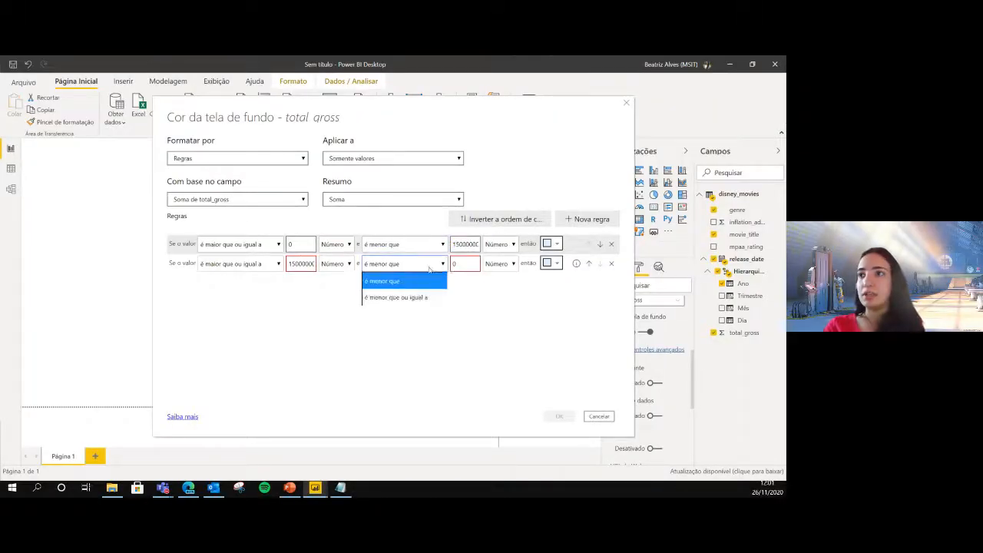
{"action": "left_click", "coordinate": [433, 282]}
{"action": "left_click_drag", "start_coordinate": [462, 264], "coordinate": [445, 265]}
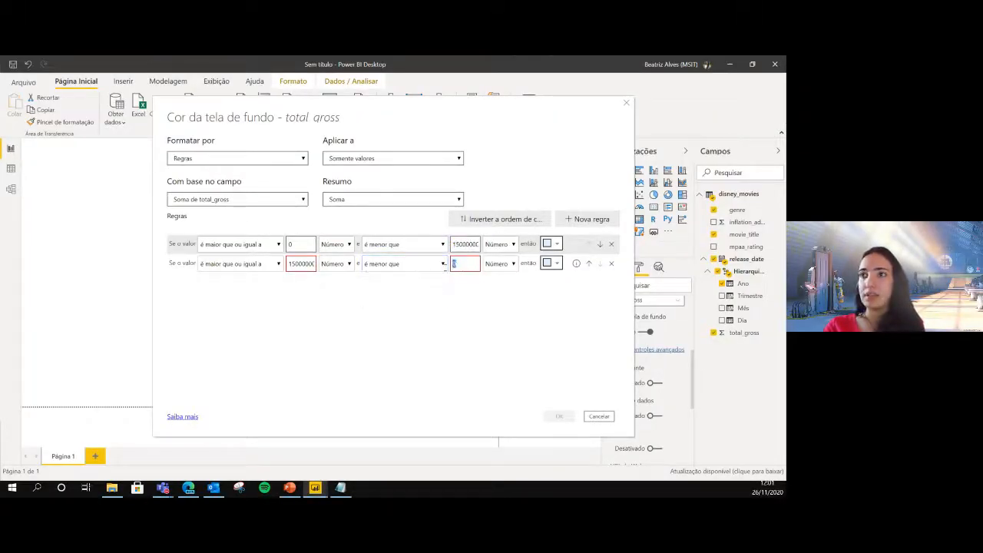
{"action": "type", "text": "500000"}
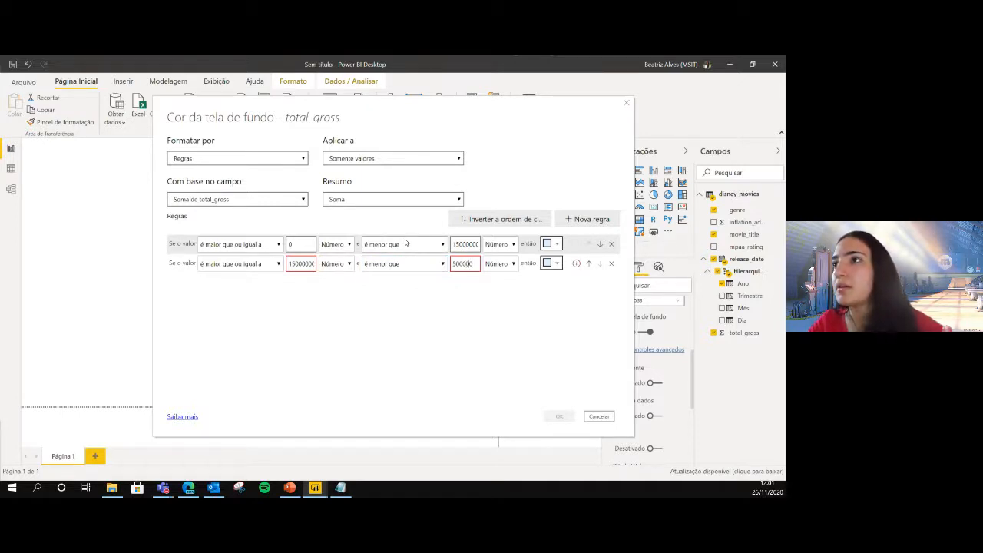
{"action": "key", "text": "shift+Right"}
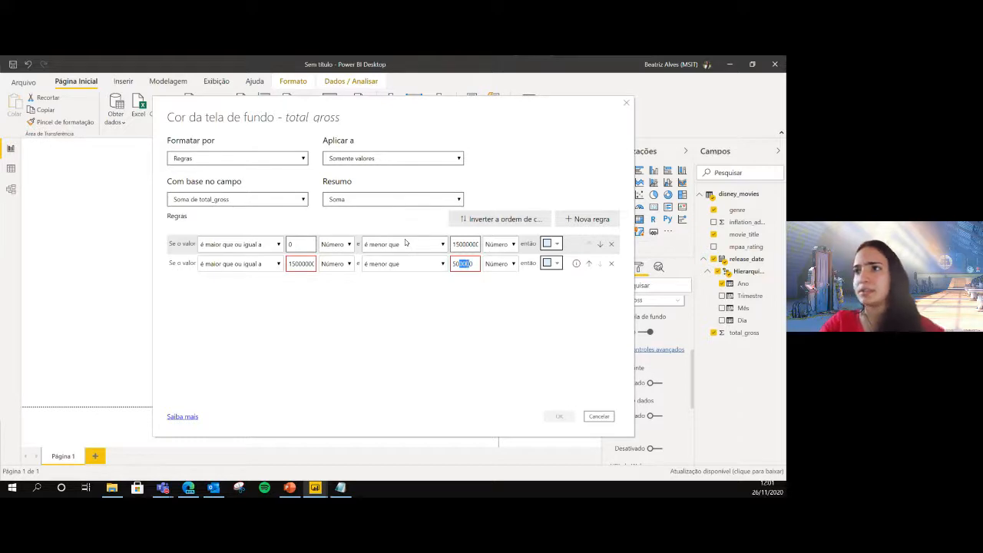
{"action": "type", "text": "000"}
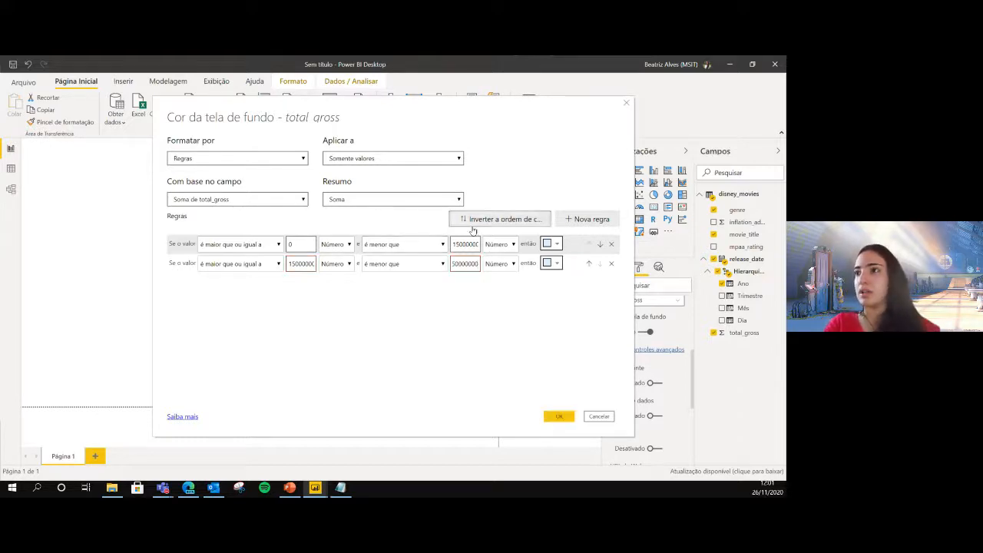
{"action": "left_click", "coordinate": [552, 262]}
{"action": "left_click", "coordinate": [515, 309]}
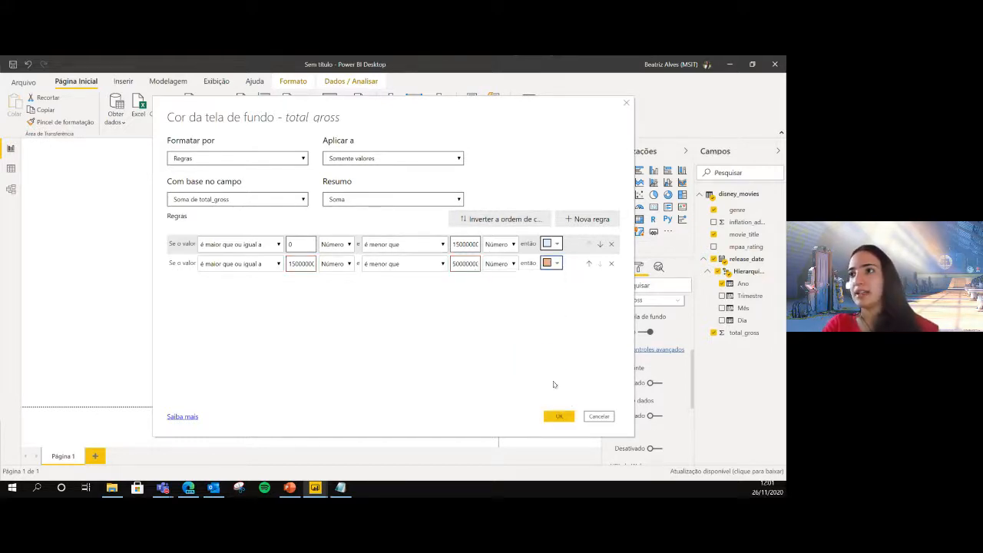
{"action": "left_click", "coordinate": [562, 416]}
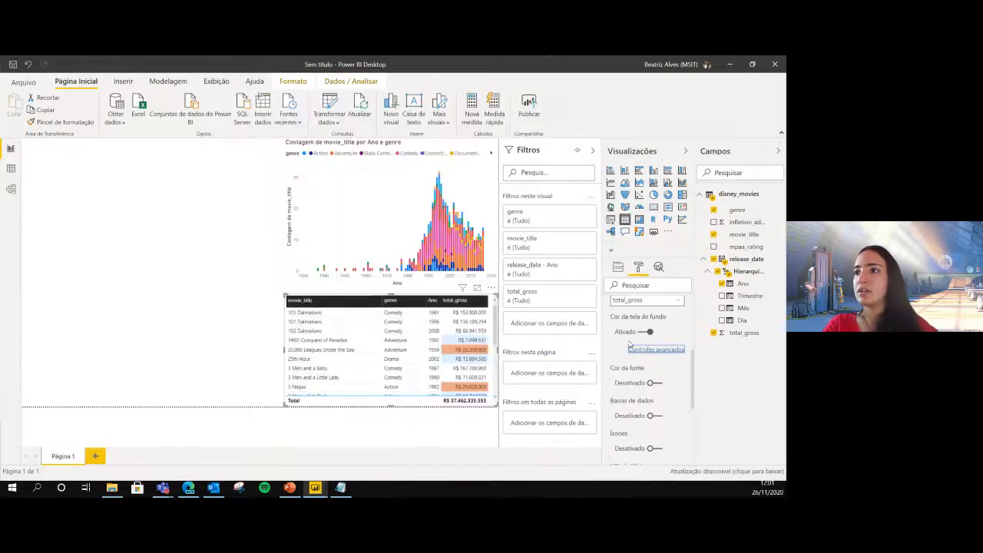
Add a third total_gross background rule with a lower limit of 50000000 as Número.
{"action": "left_click", "coordinate": [672, 351]}
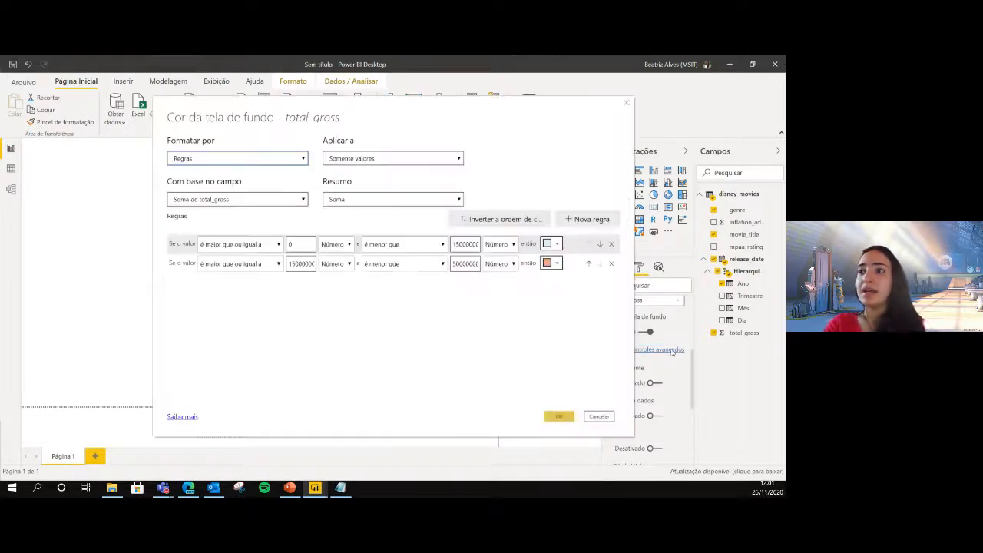
{"action": "left_click", "coordinate": [566, 220]}
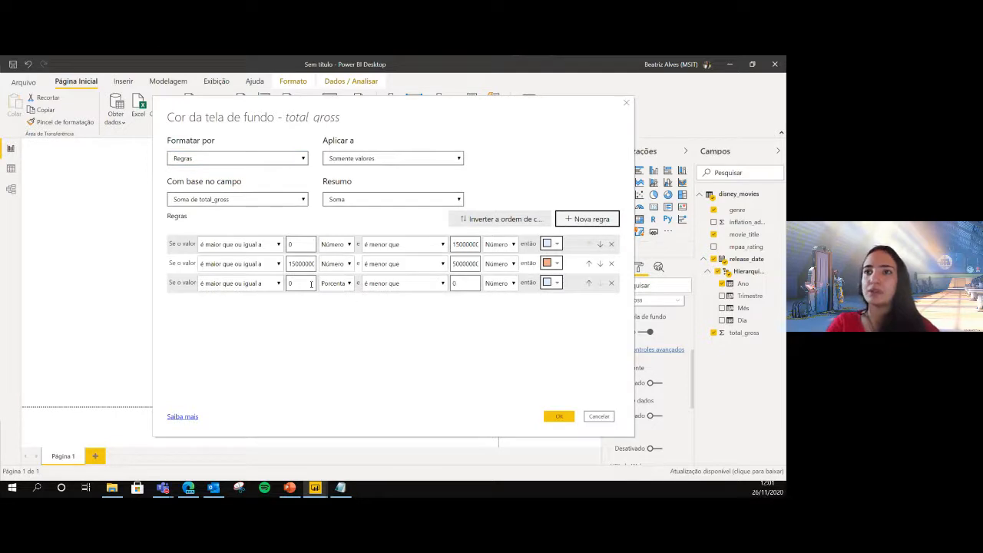
{"action": "left_click", "coordinate": [453, 264]}
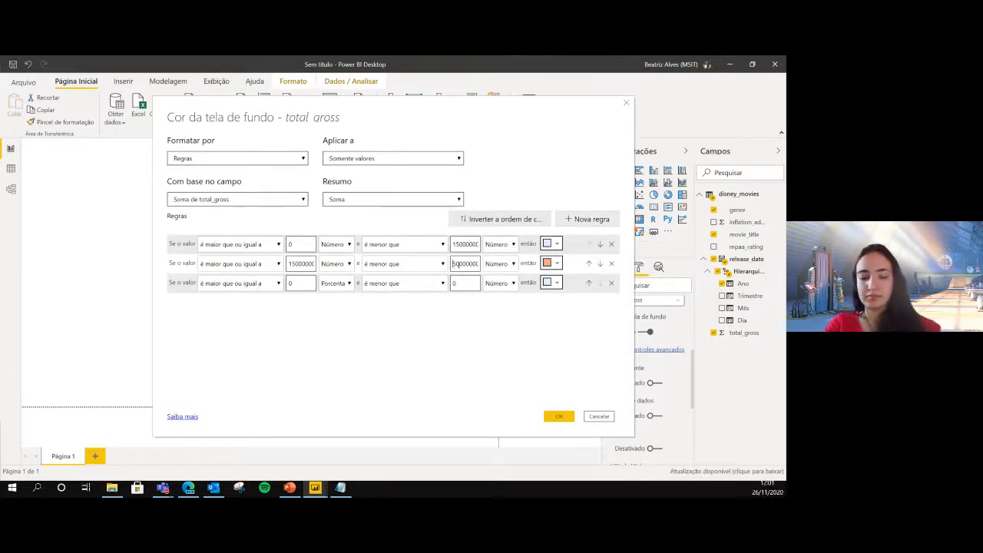
{"action": "double_click", "coordinate": [453, 263]}
{"action": "key", "text": "ctrl+c"}
{"action": "double_click", "coordinate": [303, 285]}
{"action": "key", "text": "ctrl+v"}
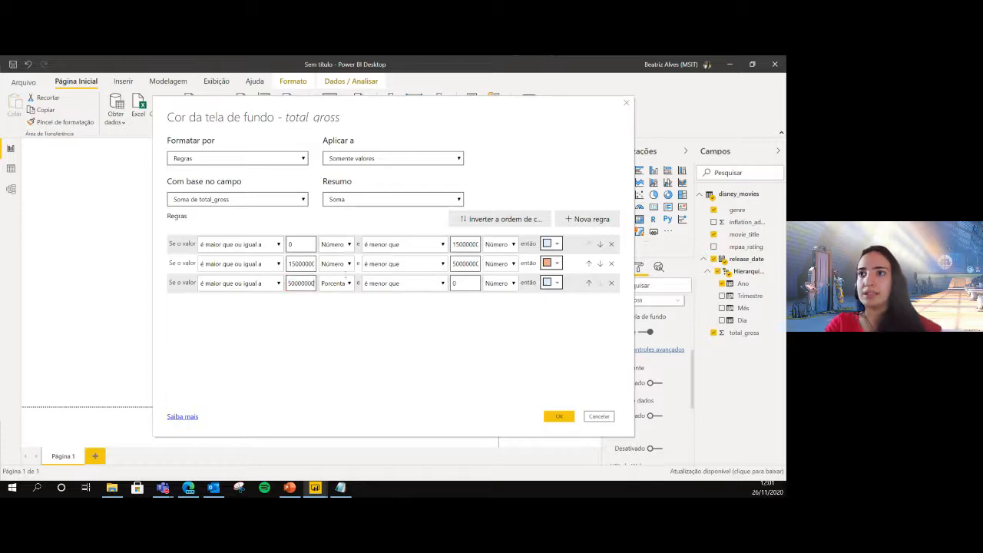
{"action": "left_click", "coordinate": [333, 283]}
{"action": "left_click", "coordinate": [338, 300]}
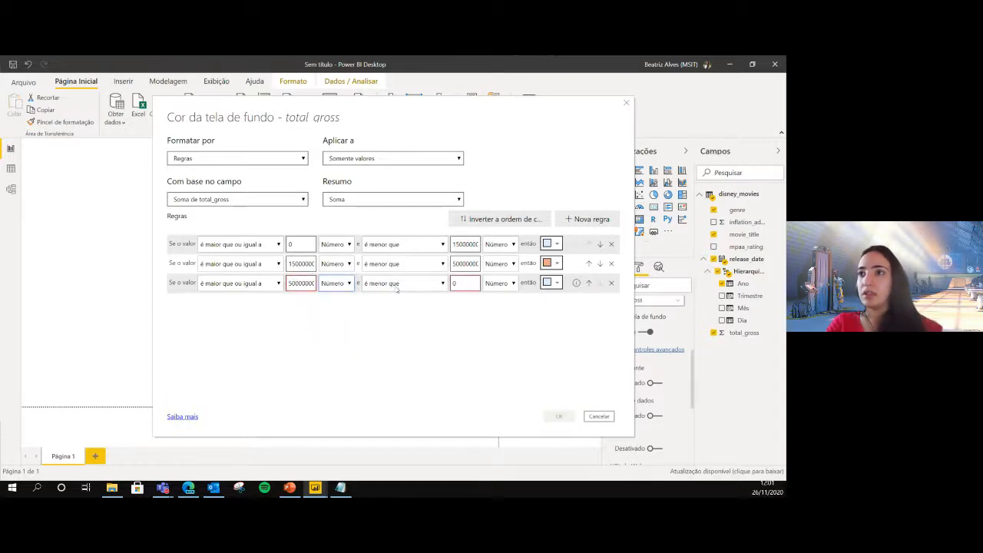
Set the third rule's upper condition to "é menor que ou igual a" 100 percent.
{"action": "left_click", "coordinate": [398, 284]}
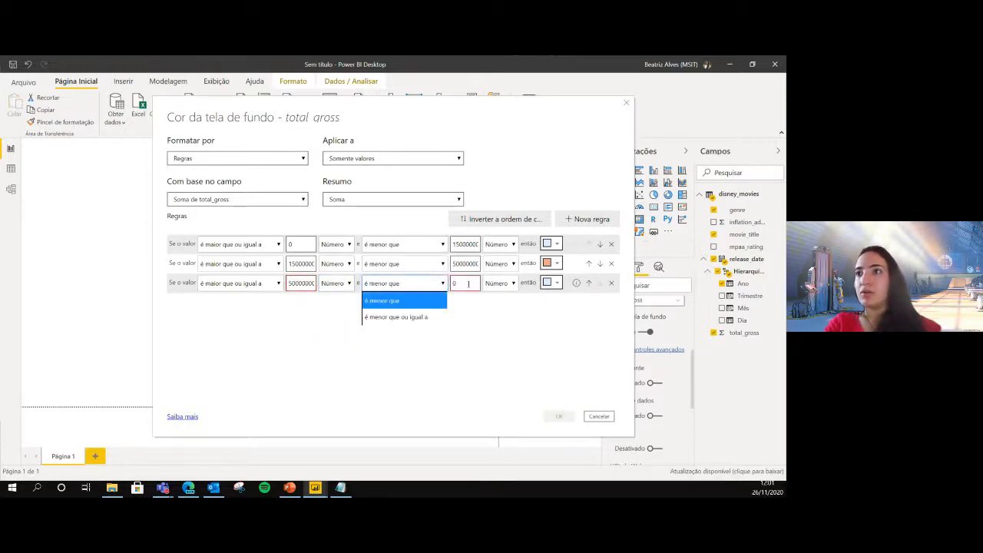
{"action": "left_click", "coordinate": [414, 316]}
{"action": "double_click", "coordinate": [453, 283]}
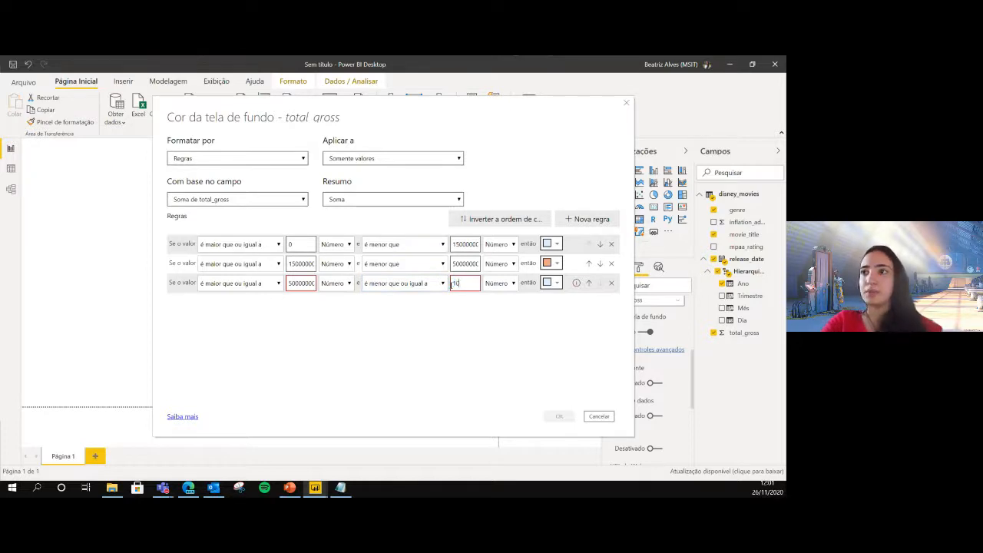
{"action": "left_click", "coordinate": [496, 284]}
{"action": "left_click", "coordinate": [499, 315]}
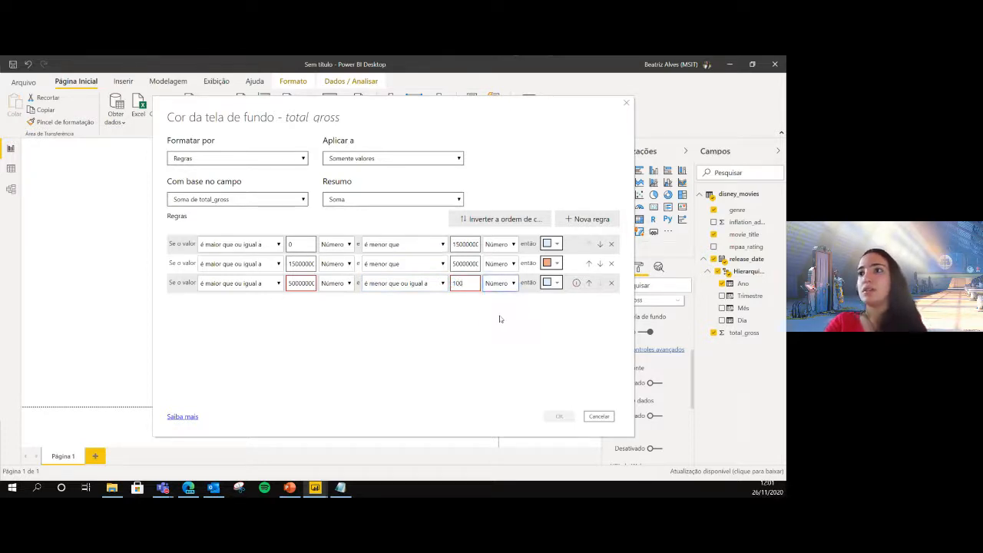
Give the third rule a custom bright green fill, apply the formatting, and check the colors in the movie table.
{"action": "left_click", "coordinate": [549, 283]}
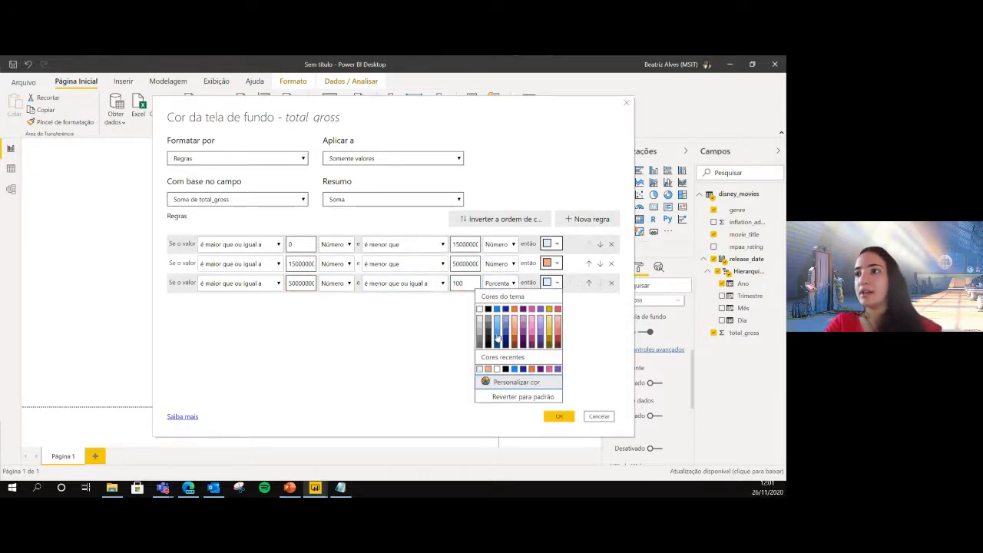
{"action": "left_click", "coordinate": [531, 386]}
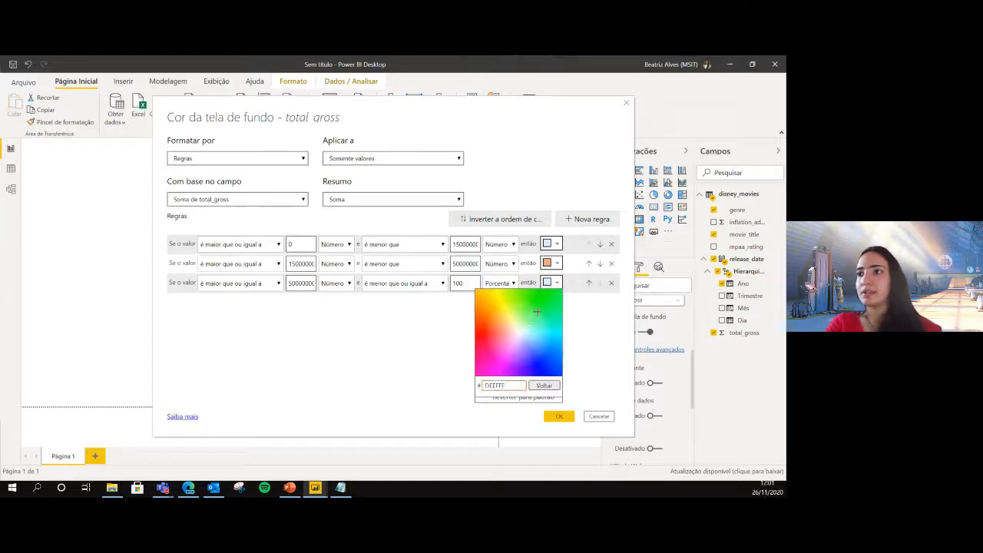
{"action": "left_click", "coordinate": [537, 307]}
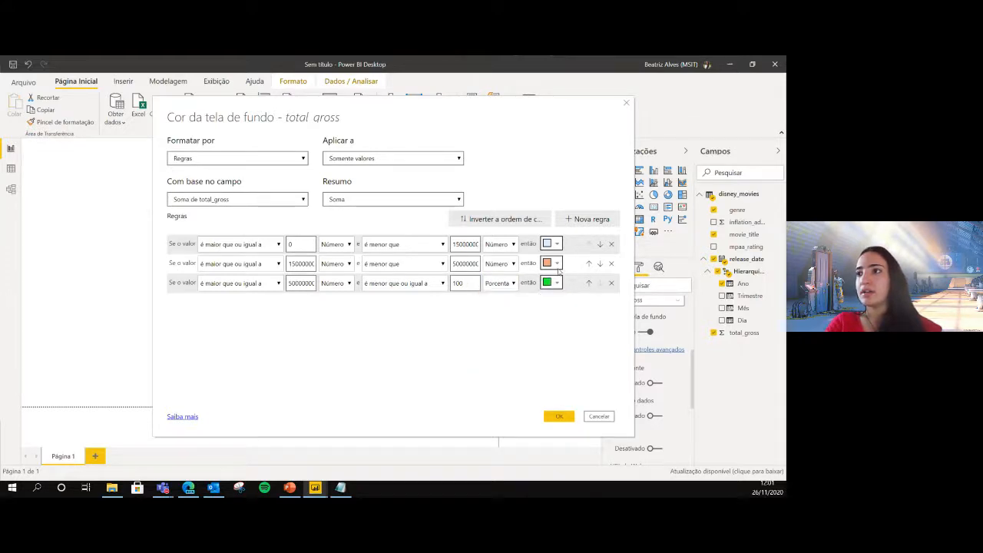
{"action": "left_click", "coordinate": [559, 417]}
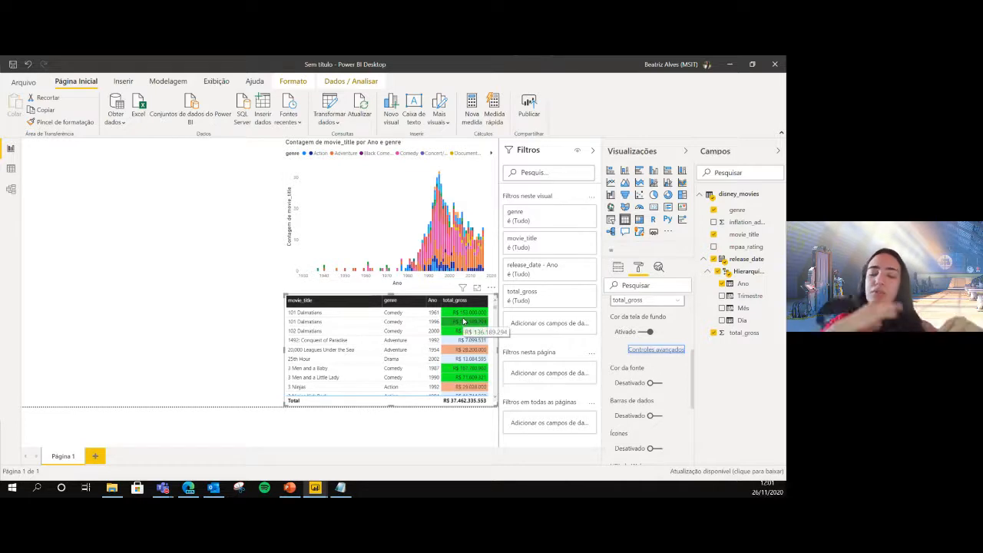
{"action": "scroll", "coordinate": [459, 368], "scroll_direction": "down", "scroll_amount": 5}
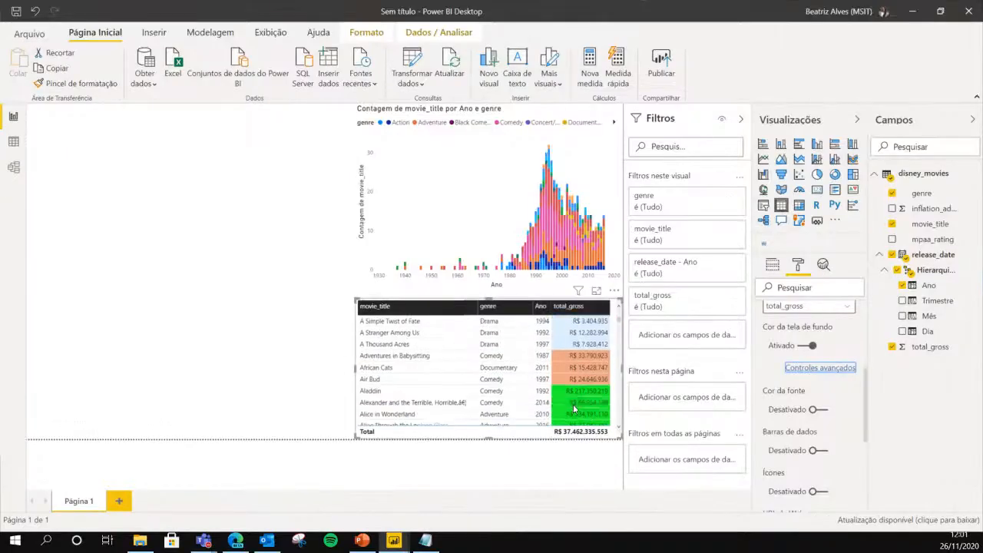
{"action": "scroll", "coordinate": [575, 408], "scroll_direction": "up", "scroll_amount": 5}
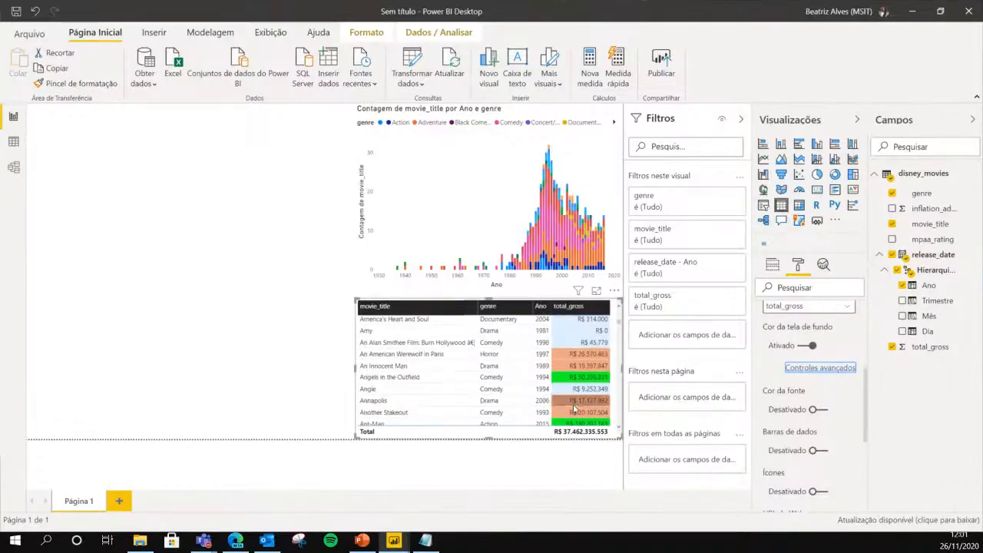
{"action": "scroll", "coordinate": [574, 409], "scroll_direction": "up", "scroll_amount": 1}
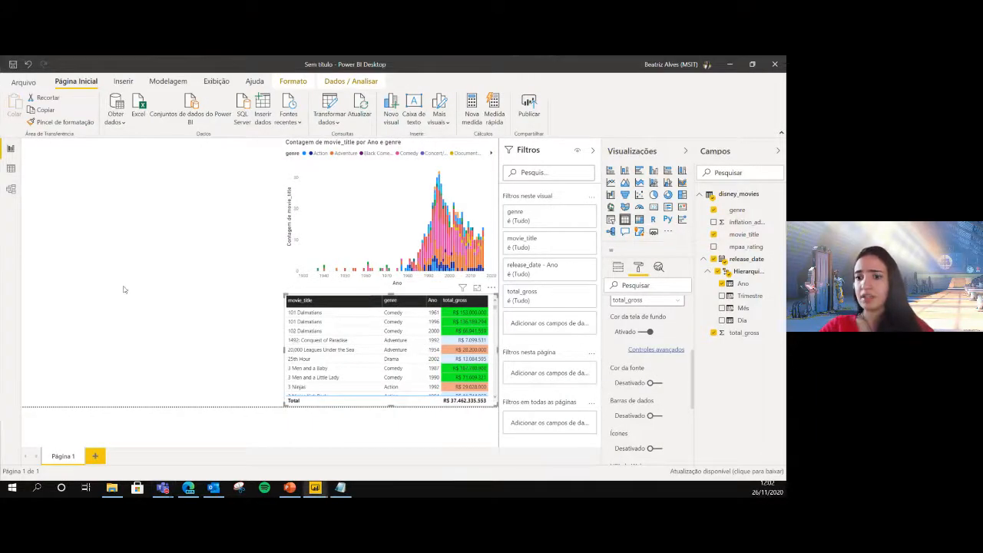
Add a treemap visual to the report and place and resize it in the empty area beside the movie table.
{"action": "left_click", "coordinate": [260, 251]}
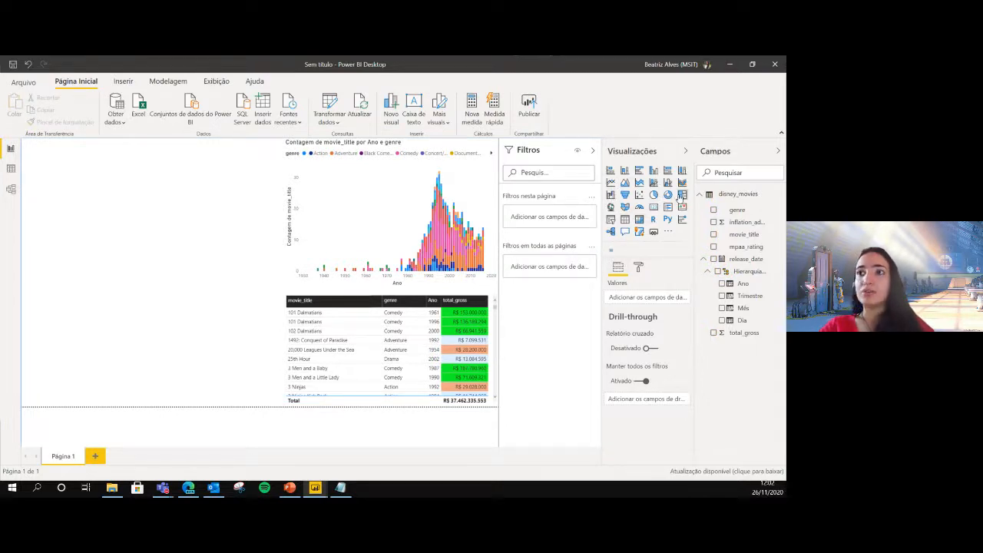
{"action": "left_click", "coordinate": [681, 194]}
{"action": "left_click_drag", "start_coordinate": [204, 182], "coordinate": [250, 307]}
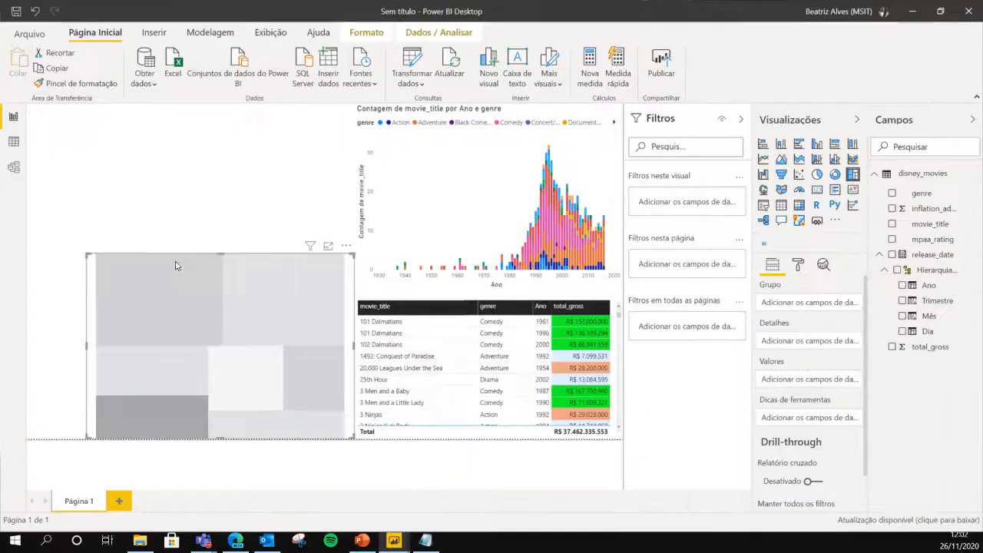
{"action": "left_click_drag", "start_coordinate": [88, 254], "coordinate": [184, 298]}
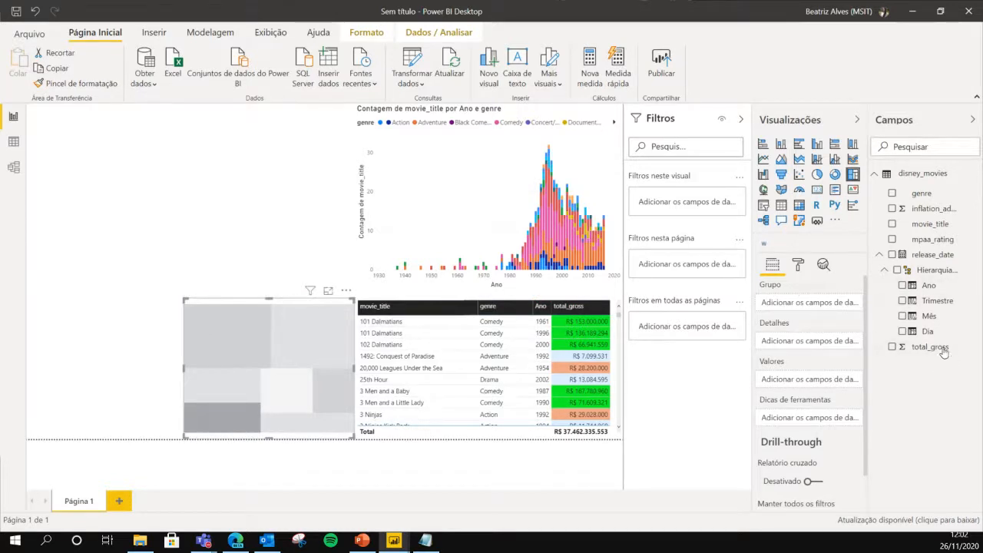
Group the treemap by movie_title and use total_gross as its values.
{"action": "left_click_drag", "start_coordinate": [938, 351], "coordinate": [914, 355]}
{"action": "left_click_drag", "start_coordinate": [915, 226], "coordinate": [815, 303]}
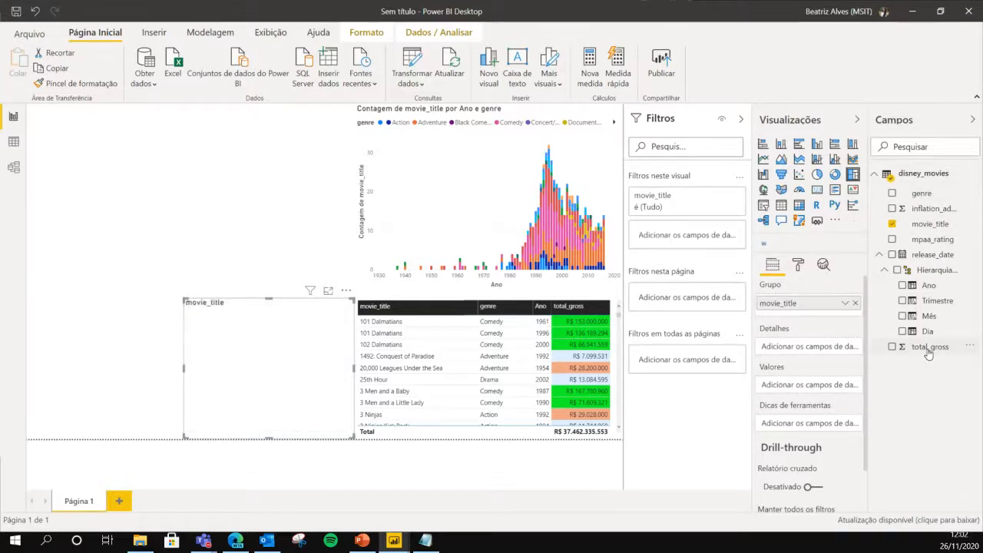
{"action": "left_click_drag", "start_coordinate": [927, 352], "coordinate": [768, 392]}
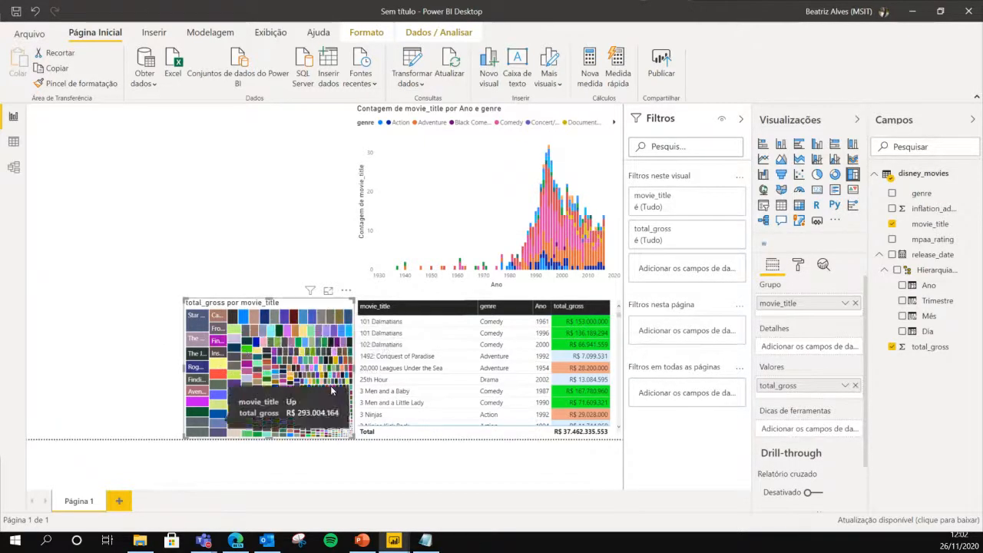
{"action": "mouse_move", "coordinate": [276, 364]}
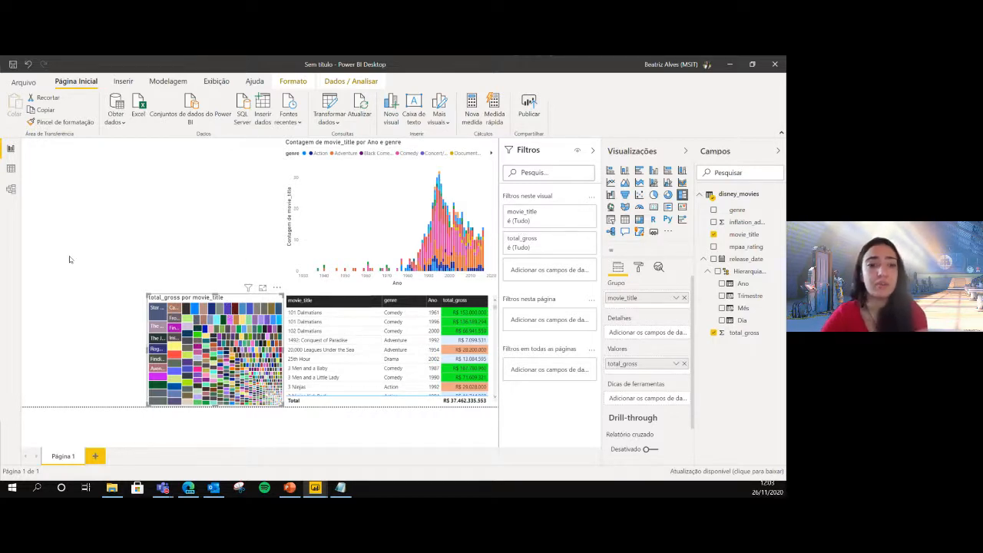
Expand the treemap's movie_title filter settings.
{"action": "left_click", "coordinate": [576, 215]}
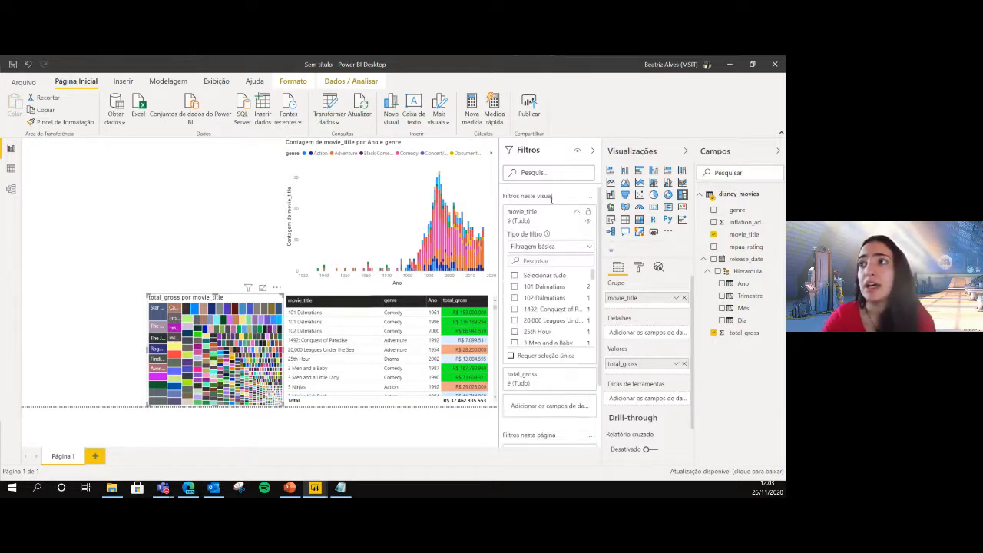
{"action": "left_click", "coordinate": [514, 214]}
{"action": "left_click", "coordinate": [534, 219]}
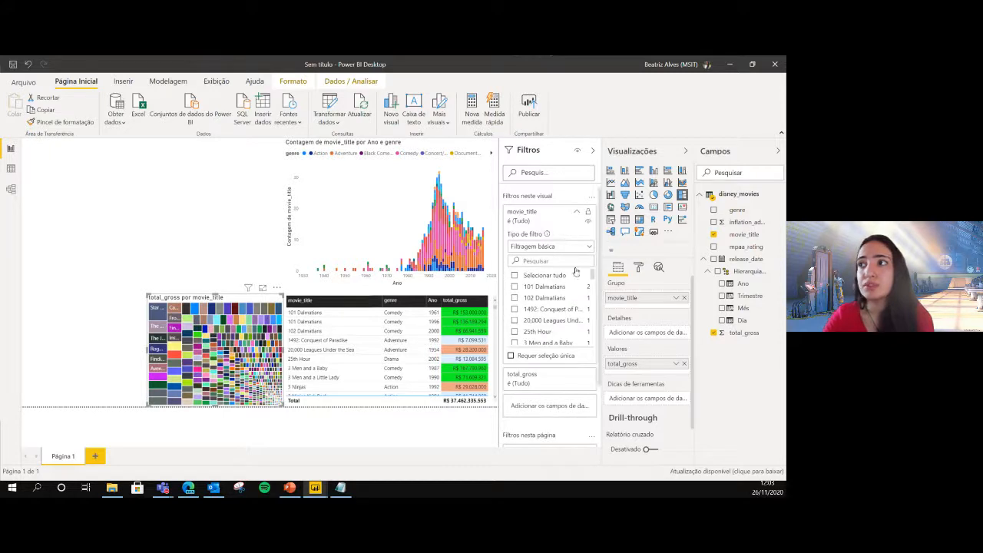
{"action": "left_click", "coordinate": [557, 247]}
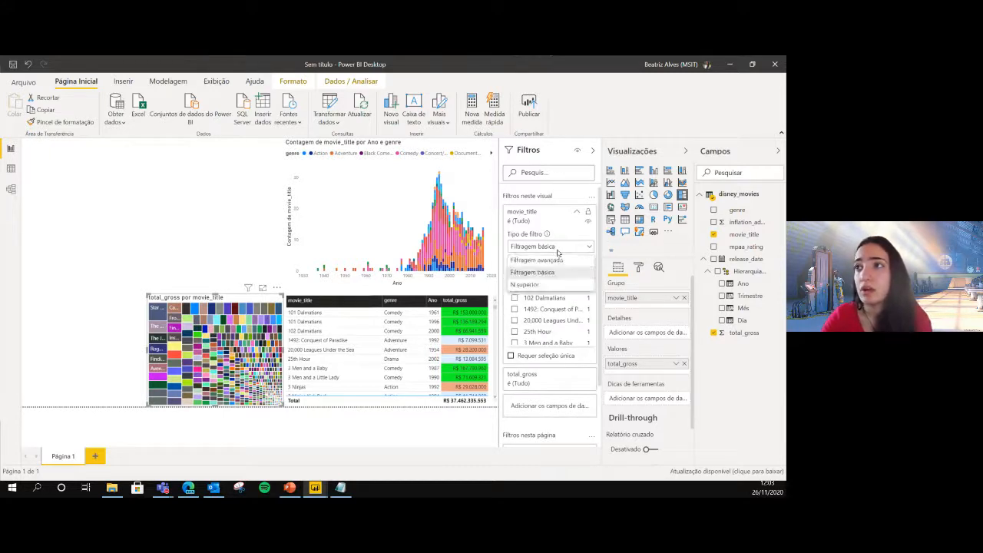
{"action": "left_click", "coordinate": [559, 259]}
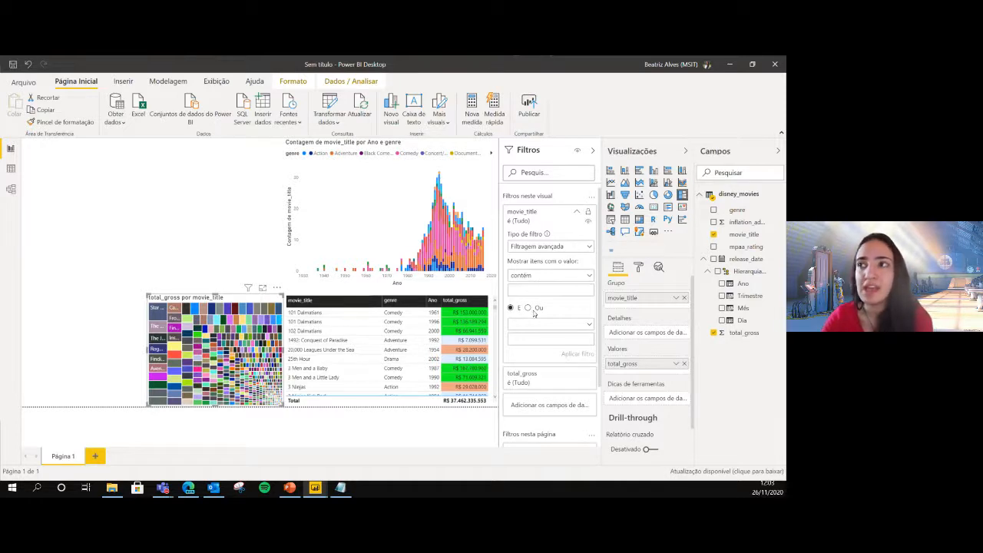
{"action": "left_click", "coordinate": [547, 278]}
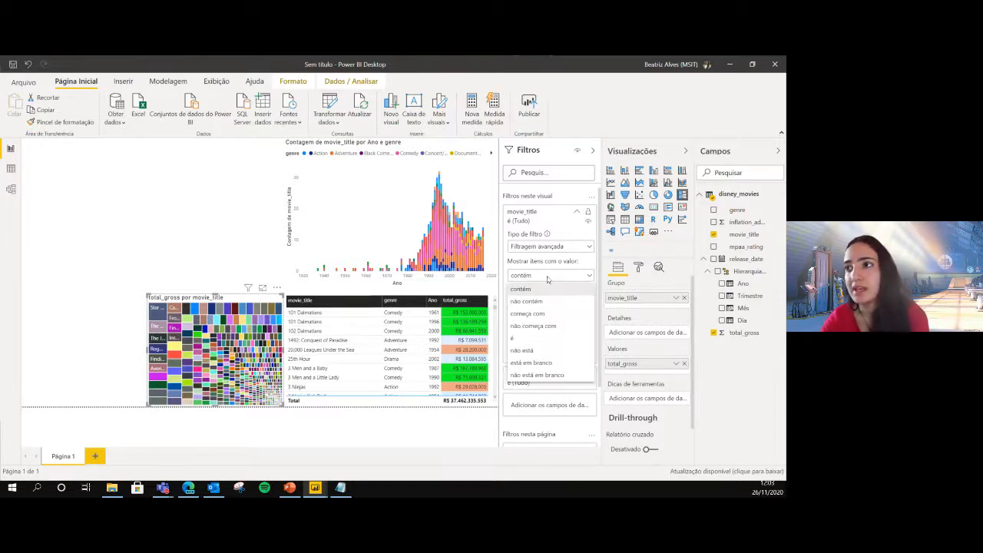
{"action": "left_click", "coordinate": [553, 257]}
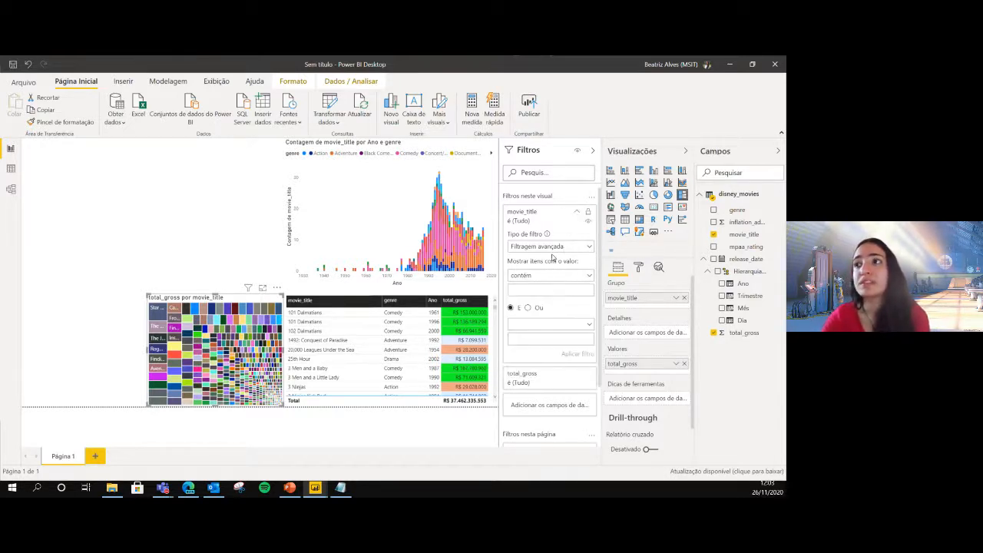
Switch the movie_title filter type to N superior and show the Superior 10 items.
{"action": "left_click", "coordinate": [552, 248]}
{"action": "left_click", "coordinate": [550, 284]}
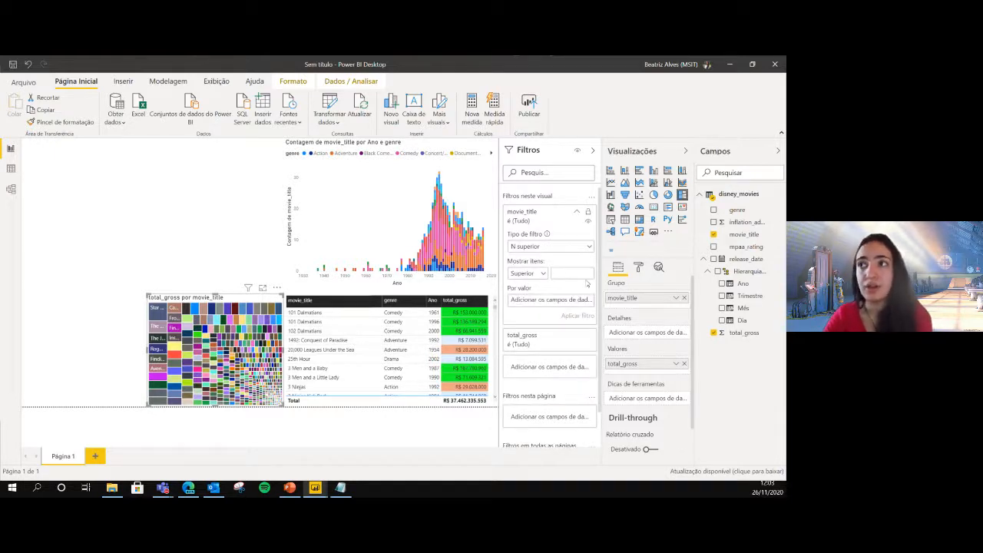
{"action": "left_click", "coordinate": [533, 274]}
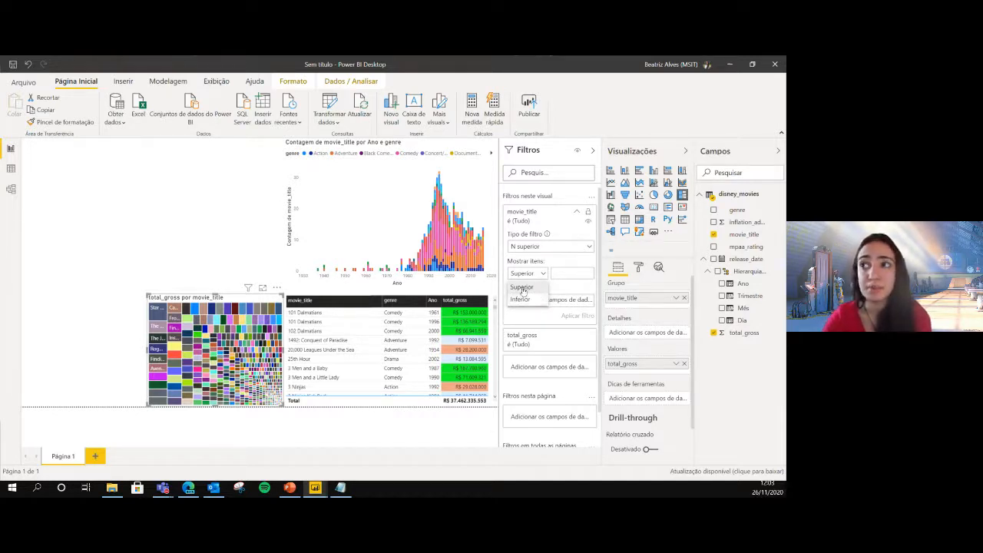
{"action": "left_click", "coordinate": [562, 277]}
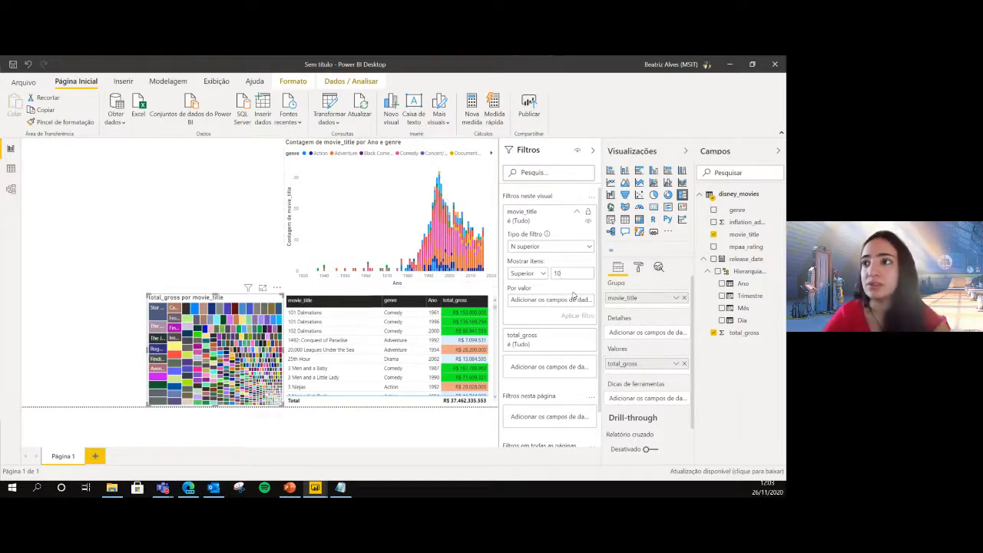
Rank the movie_title filter by total_gross, apply it, and inspect the treemap's tiles.
{"action": "left_click_drag", "start_coordinate": [744, 335], "coordinate": [552, 305]}
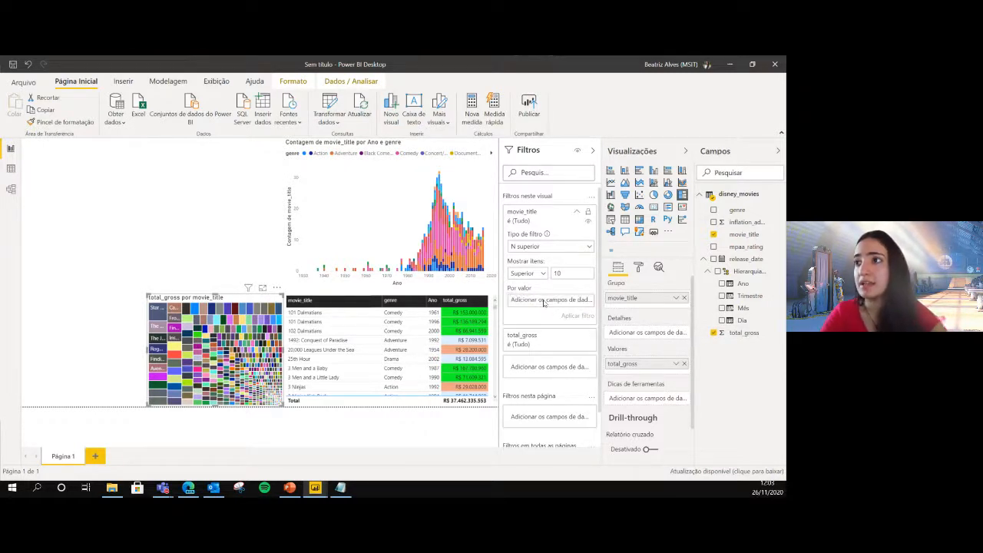
{"action": "left_click_drag", "start_coordinate": [738, 332], "coordinate": [568, 302]}
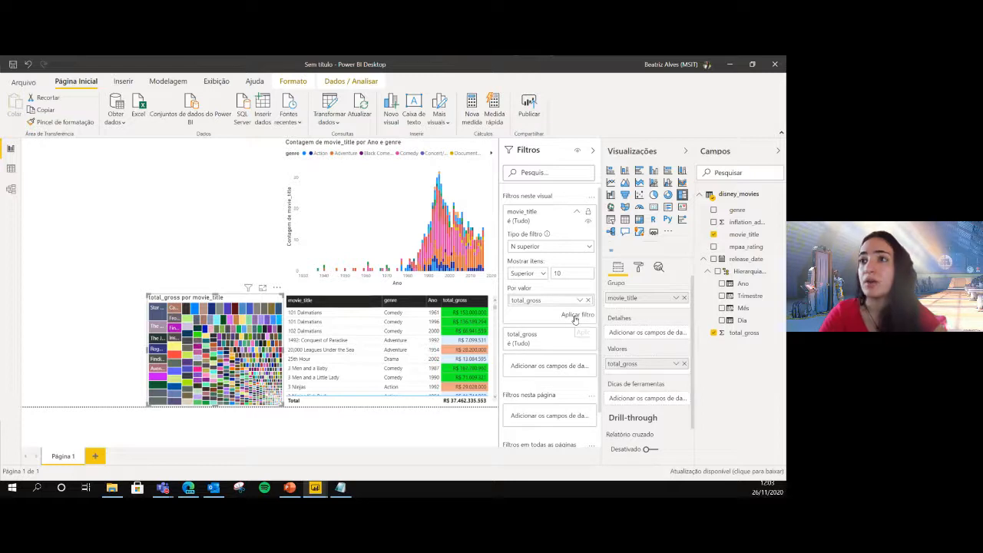
{"action": "left_click", "coordinate": [576, 316]}
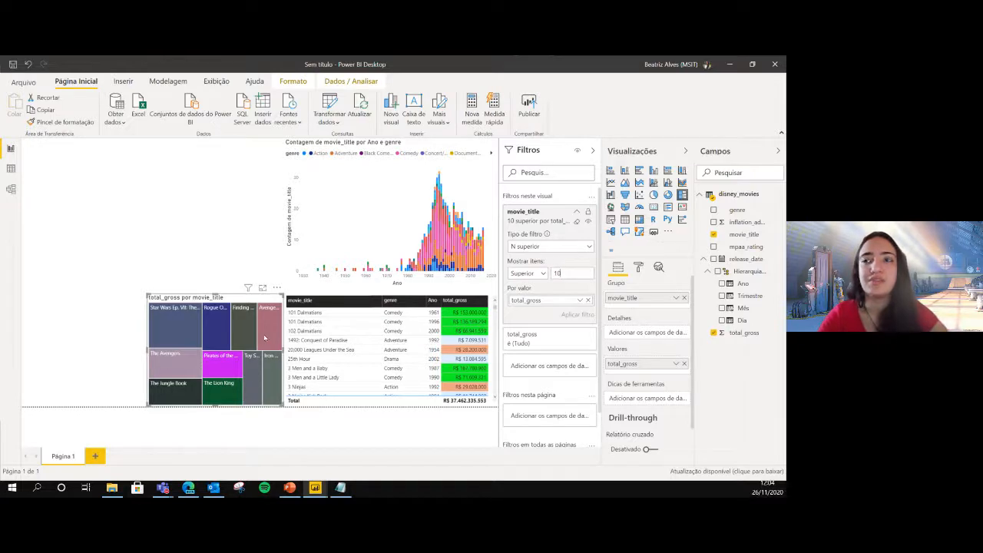
{"action": "mouse_move", "coordinate": [185, 326]}
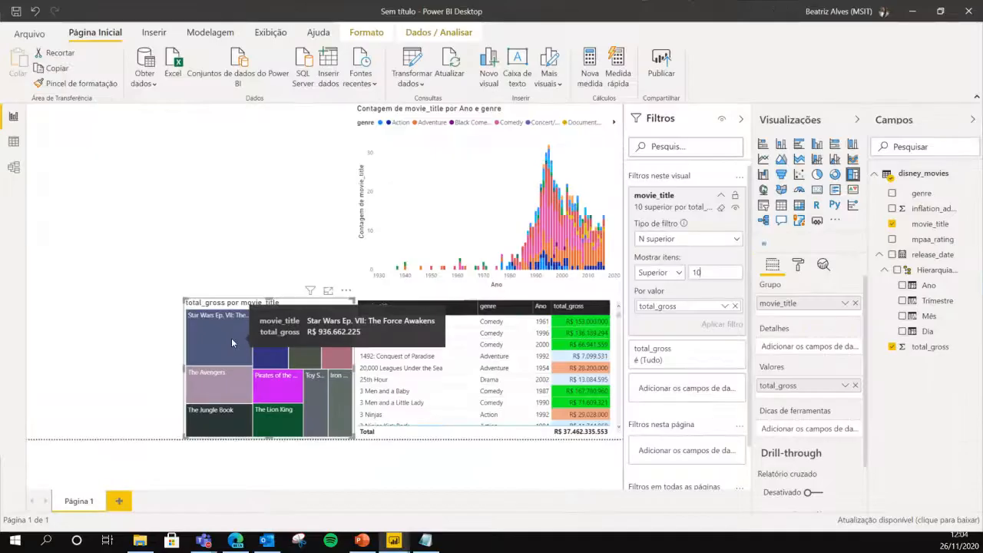
{"action": "mouse_move", "coordinate": [232, 377]}
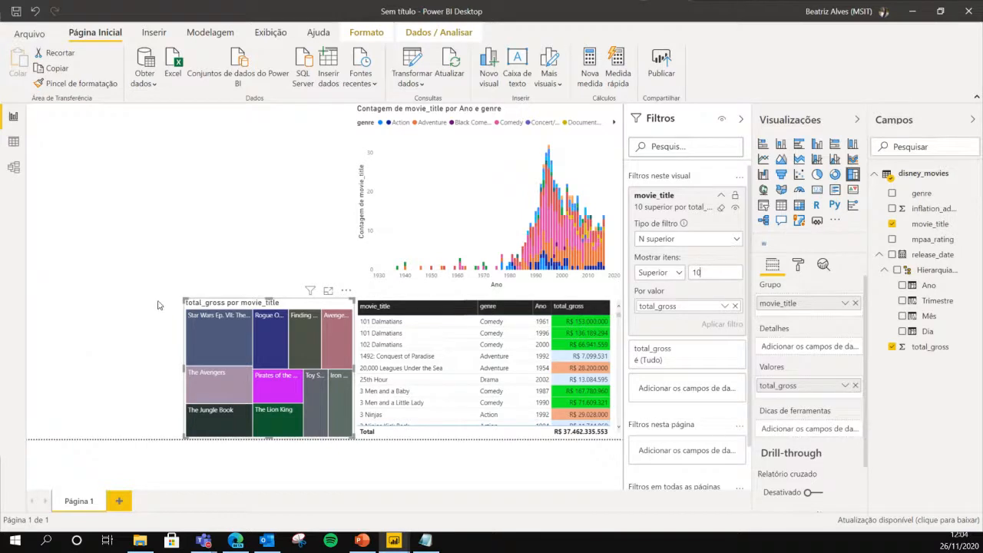
Add a word cloud visual to the empty upper-left part of the page and shrink it to about treemap width.
{"action": "left_click", "coordinate": [132, 304]}
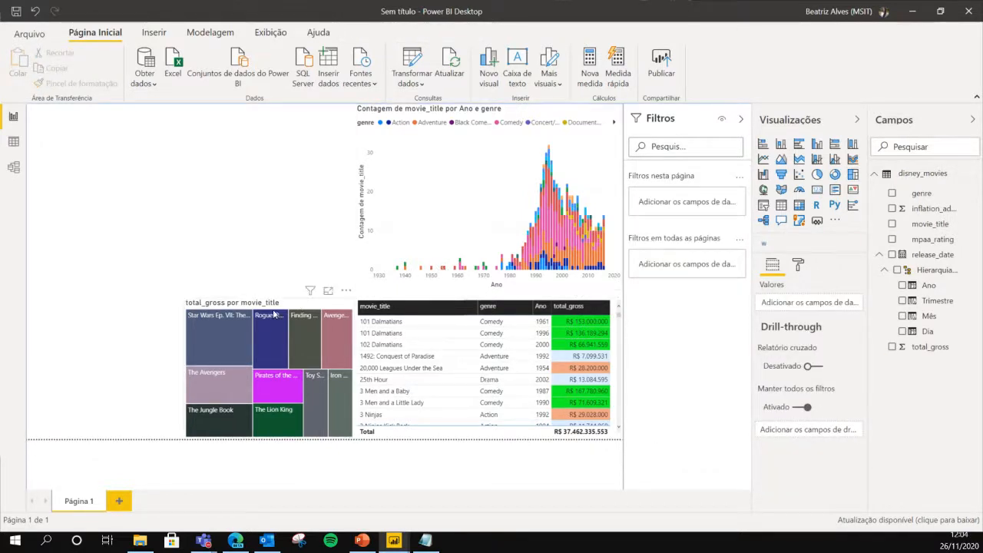
{"action": "left_click", "coordinate": [767, 250]}
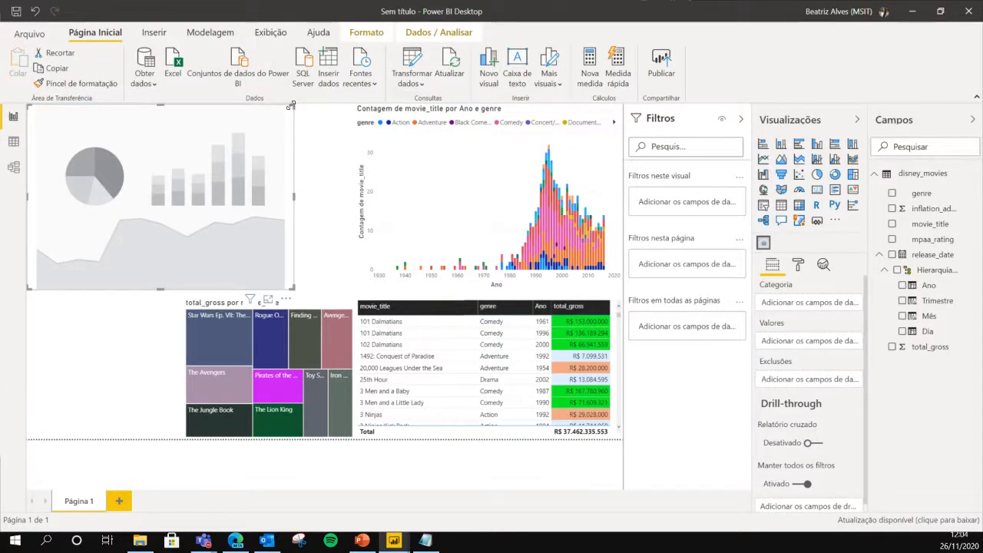
{"action": "left_click_drag", "start_coordinate": [291, 105], "coordinate": [192, 126]}
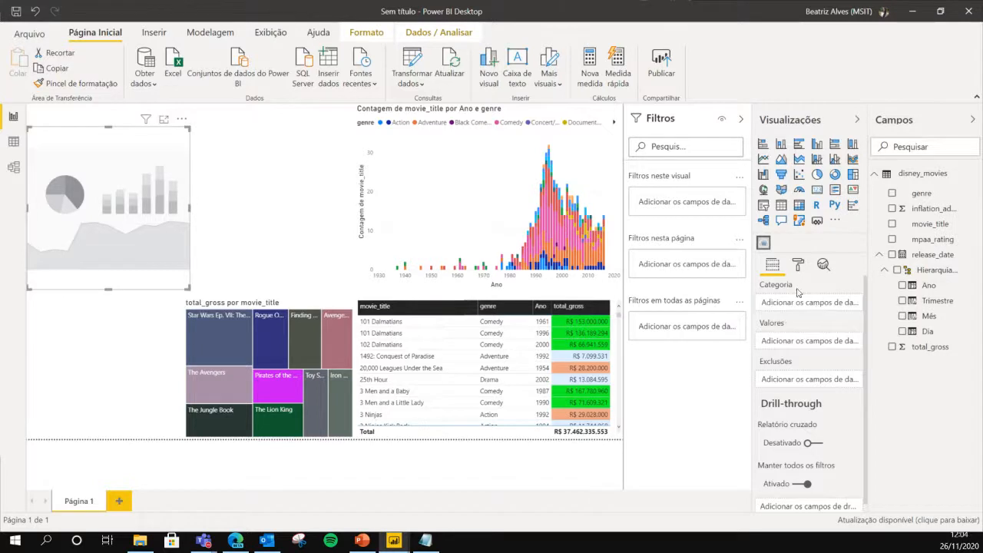
Use genre as the word cloud's category and total_gross as its values, and place it beside the treemap.
{"action": "left_click_drag", "start_coordinate": [930, 193], "coordinate": [814, 302]}
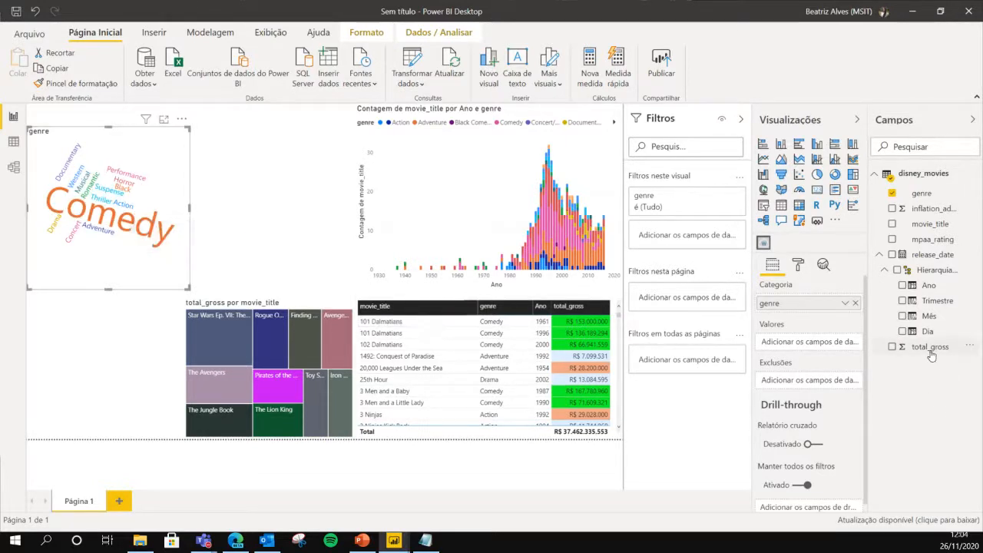
{"action": "left_click_drag", "start_coordinate": [930, 354], "coordinate": [827, 348]}
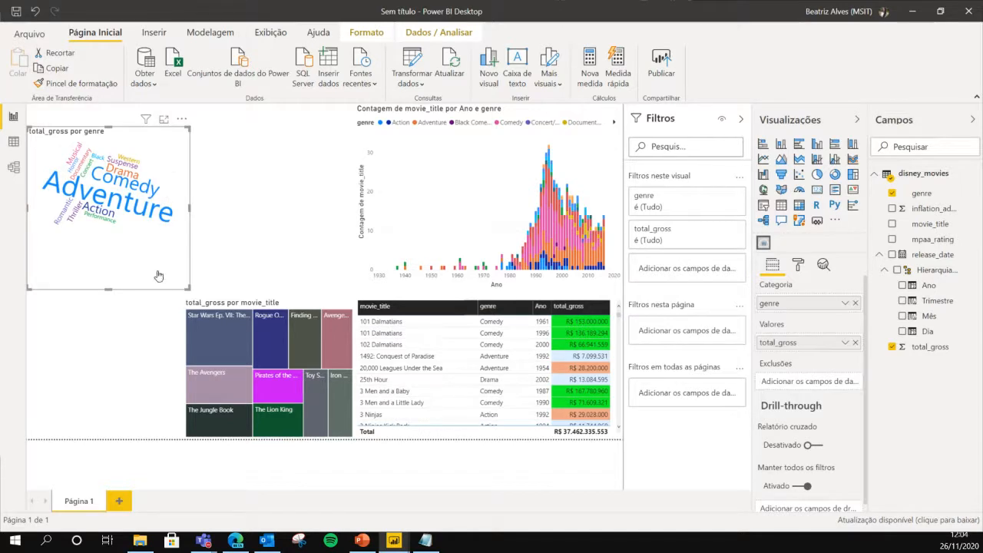
{"action": "mouse_move", "coordinate": [126, 193]}
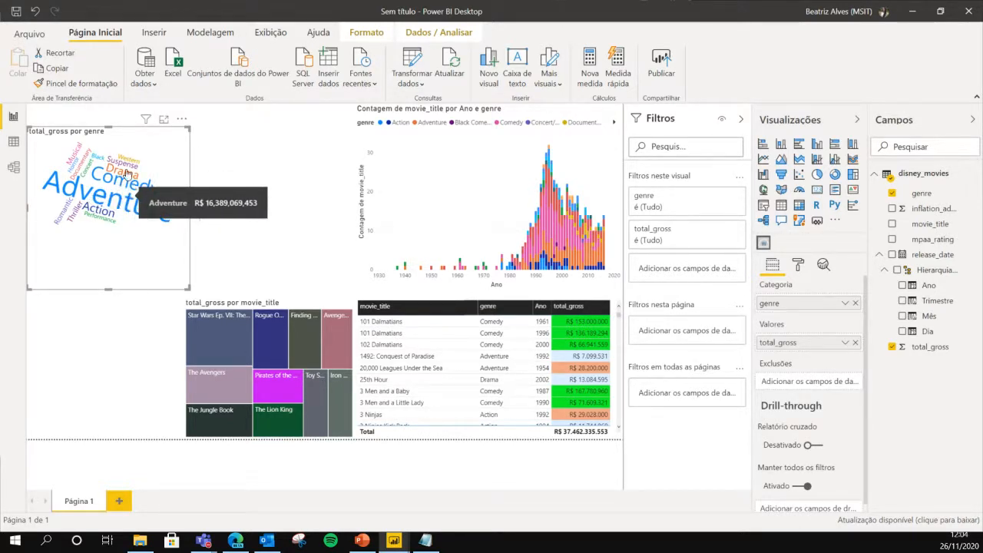
{"action": "mouse_move", "coordinate": [76, 187]}
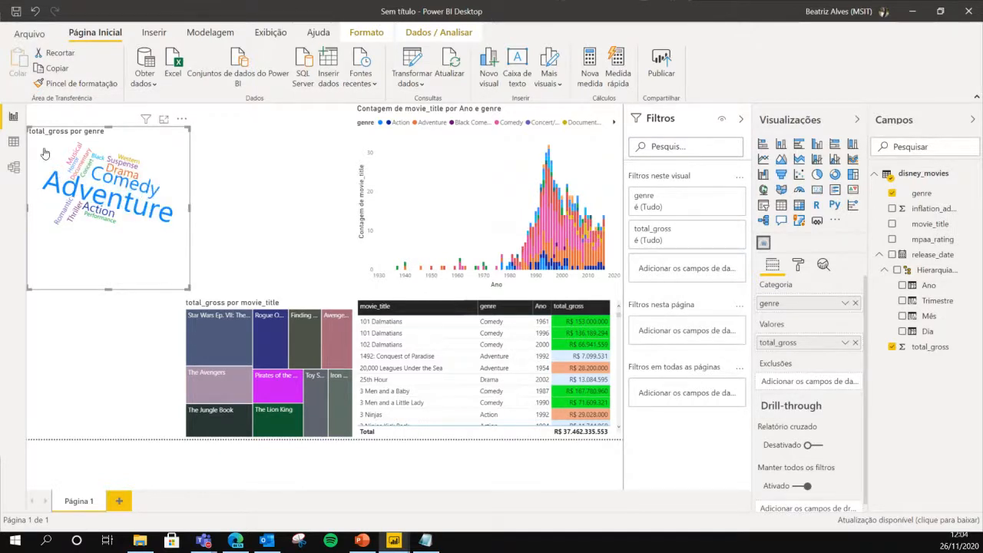
{"action": "left_click_drag", "start_coordinate": [162, 138], "coordinate": [178, 303]}
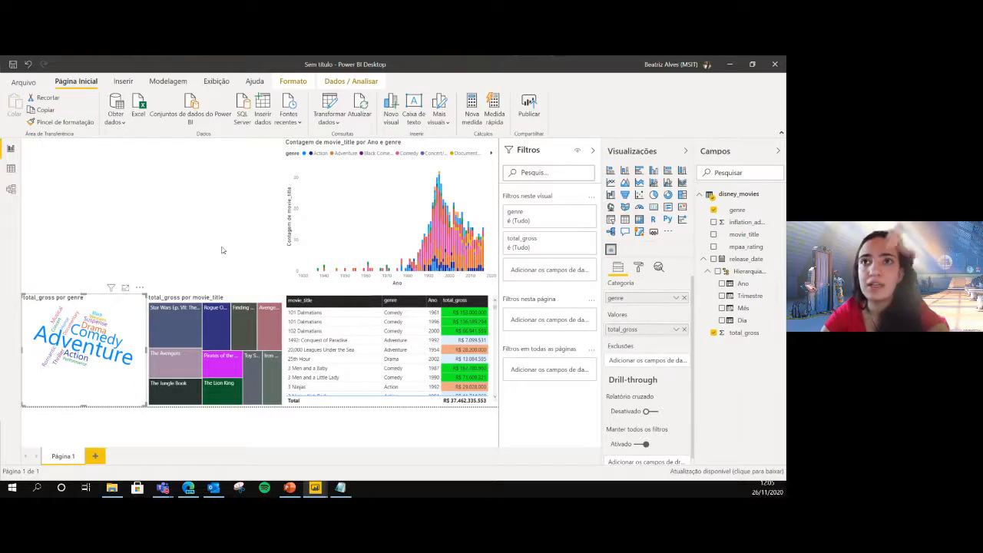
Add a slicer above the word cloud and reduce its height to about half.
{"action": "left_click", "coordinate": [223, 251]}
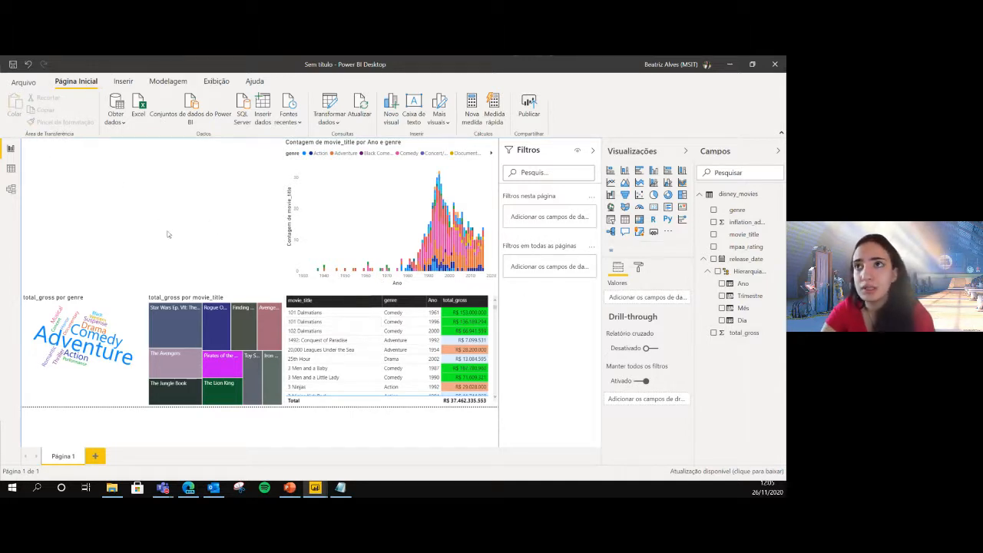
{"action": "left_click", "coordinate": [611, 220]}
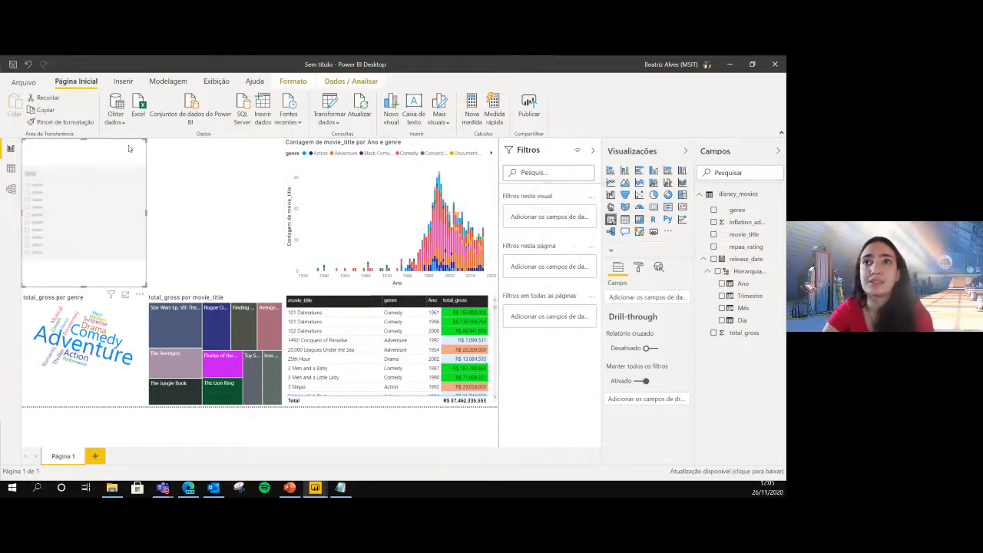
{"action": "left_click_drag", "start_coordinate": [145, 142], "coordinate": [147, 218]}
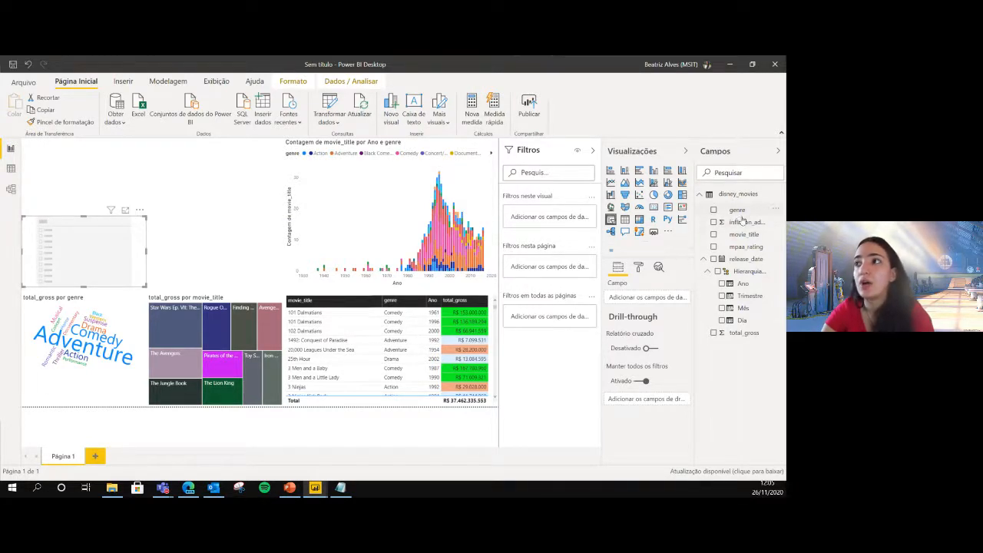
Try genre as the slicer's field, browse its options, and remove the field from the slicer.
{"action": "left_click_drag", "start_coordinate": [733, 222], "coordinate": [647, 305]}
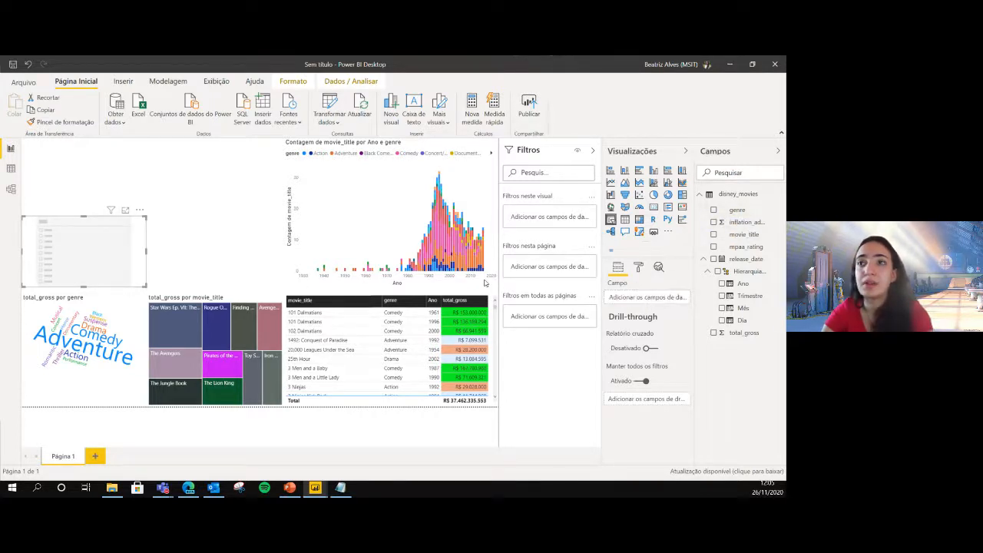
{"action": "left_click_drag", "start_coordinate": [738, 222], "coordinate": [650, 300]}
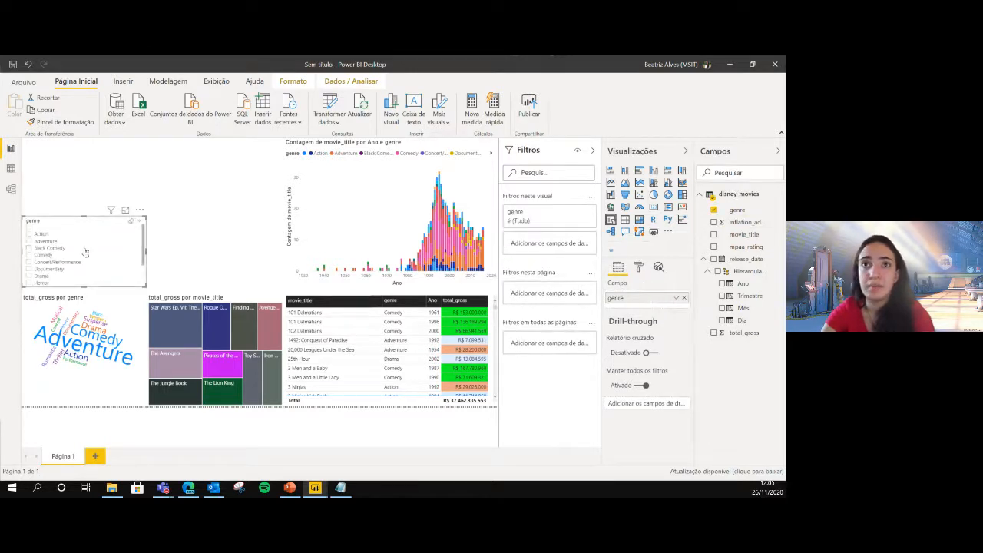
{"action": "scroll", "coordinate": [75, 269], "scroll_direction": "down", "scroll_amount": 2}
{"action": "scroll", "coordinate": [69, 269], "scroll_direction": "up", "scroll_amount": 2}
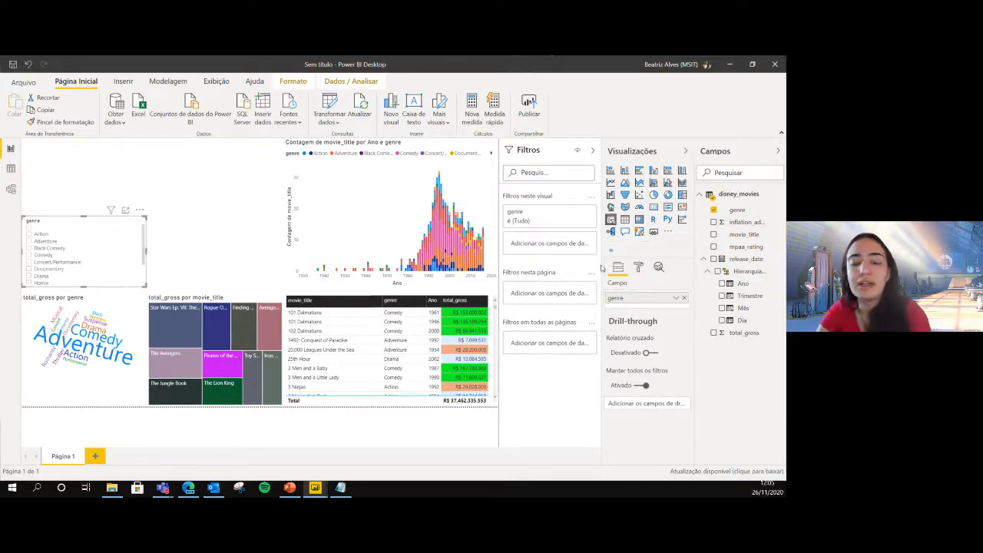
{"action": "left_click", "coordinate": [682, 299]}
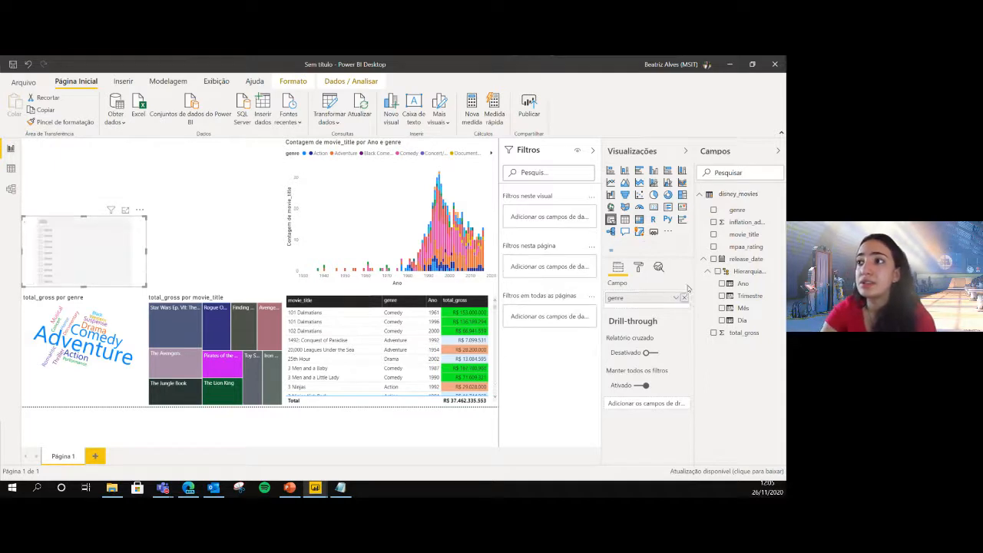
Use release_date as the slicer's field and switch the slicer to the Entre range type.
{"action": "left_click_drag", "start_coordinate": [705, 265], "coordinate": [647, 298]}
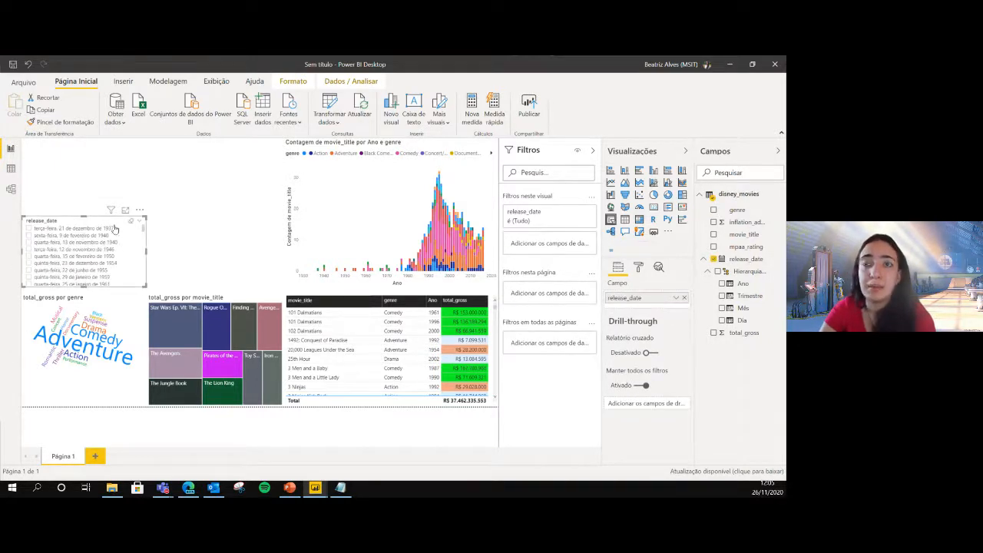
{"action": "scroll", "coordinate": [98, 257], "scroll_direction": "down", "scroll_amount": 2}
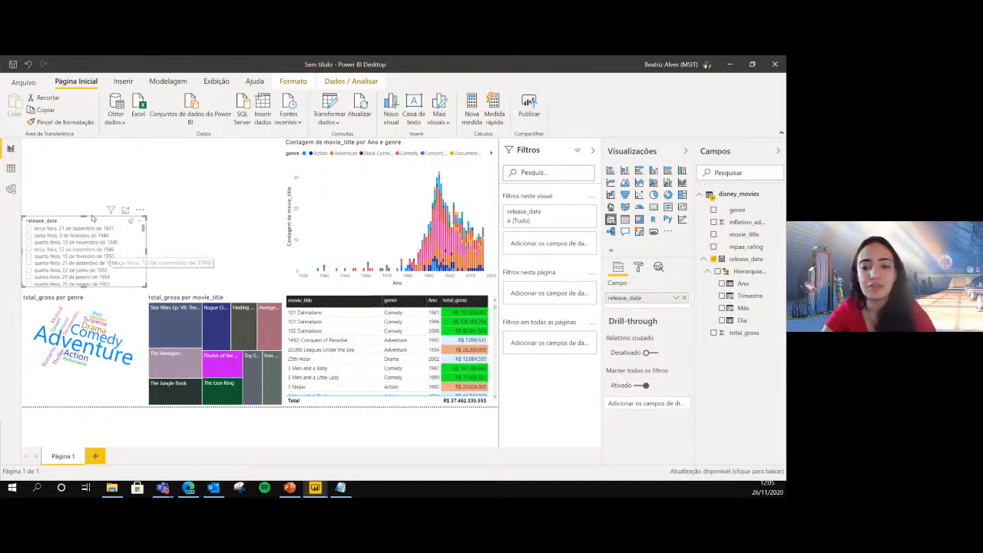
{"action": "left_click", "coordinate": [140, 224]}
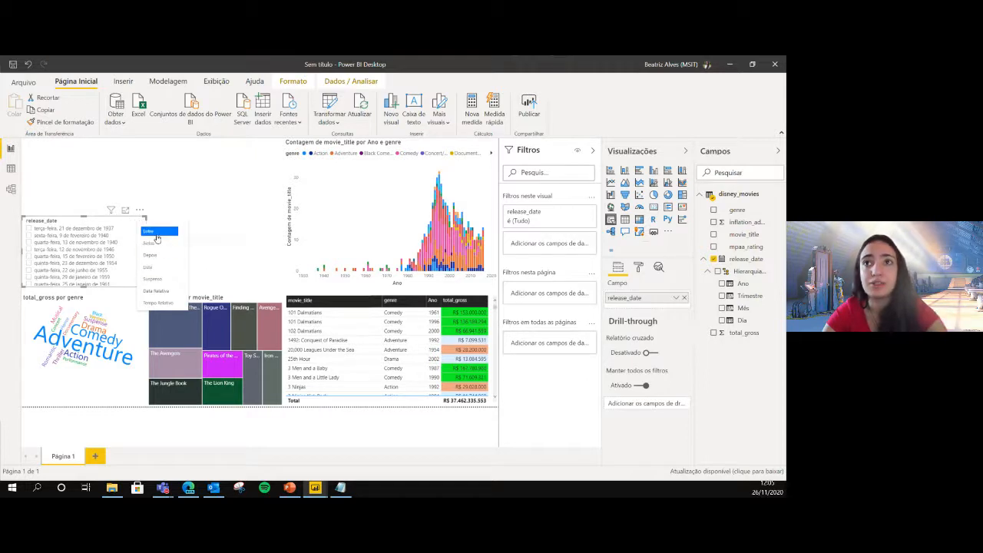
{"action": "left_click", "coordinate": [156, 232]}
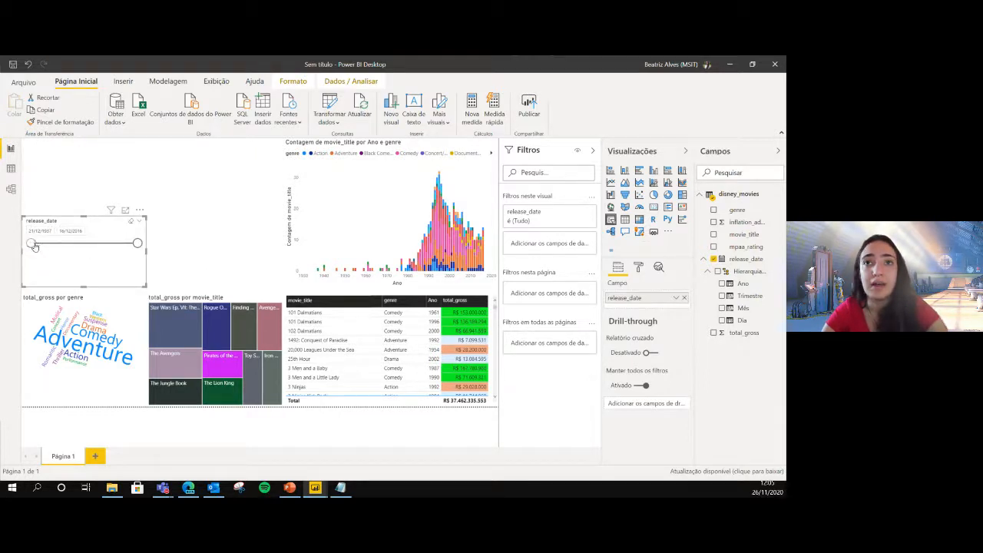
Narrow the release_date range to 12/11/1978 through 08/12/1988 and check its editable date fields.
{"action": "left_click_drag", "start_coordinate": [34, 246], "coordinate": [80, 244]}
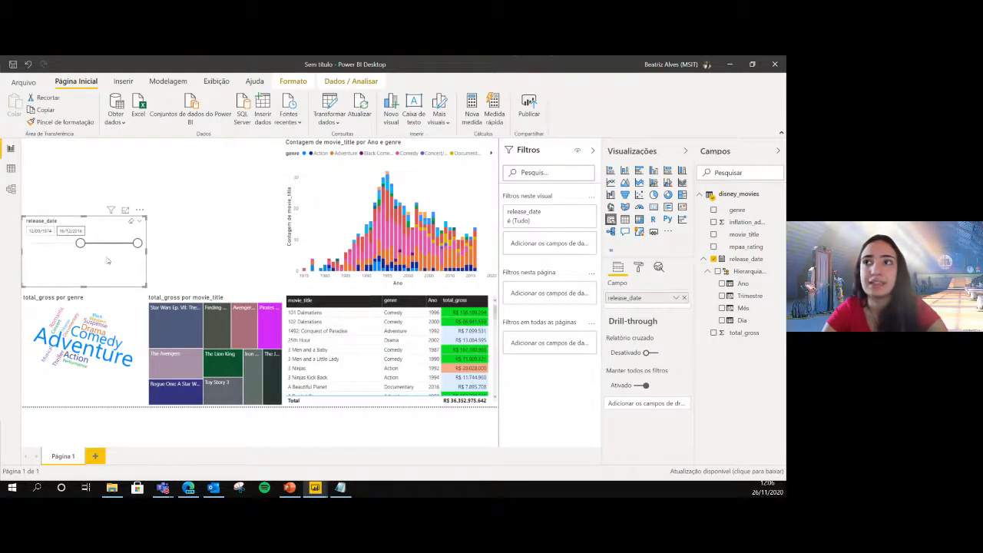
{"action": "left_click_drag", "start_coordinate": [137, 243], "coordinate": [99, 242]}
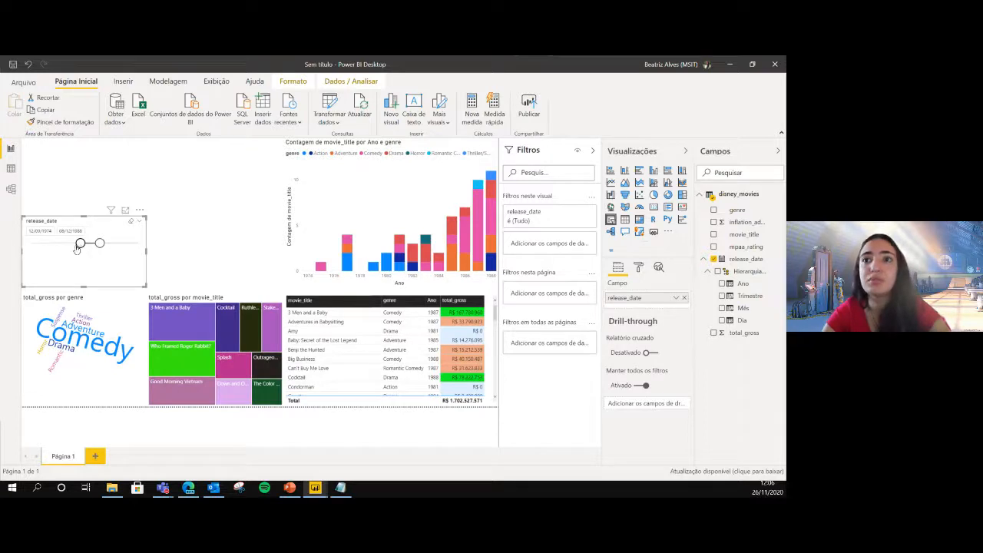
{"action": "left_click_drag", "start_coordinate": [78, 244], "coordinate": [86, 245]}
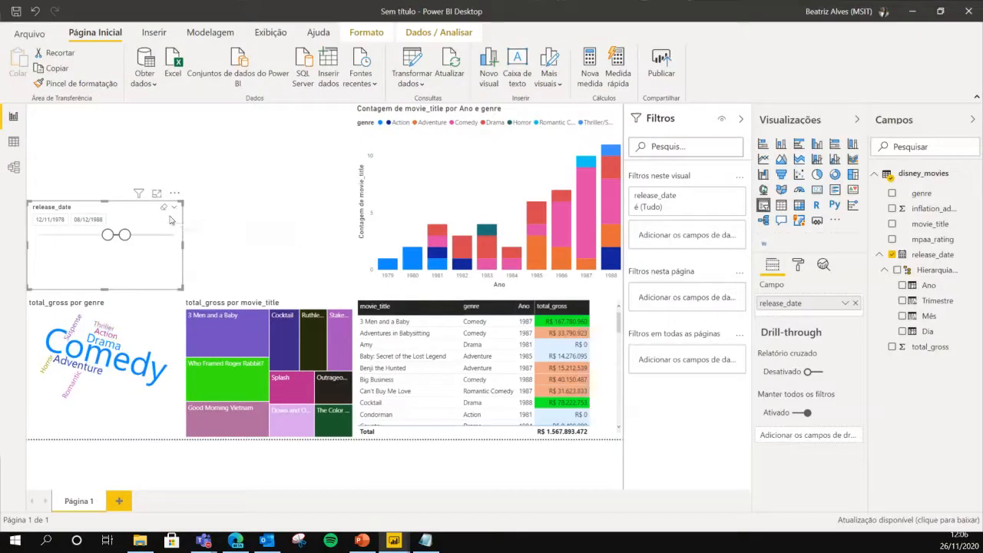
{"action": "left_click", "coordinate": [55, 220]}
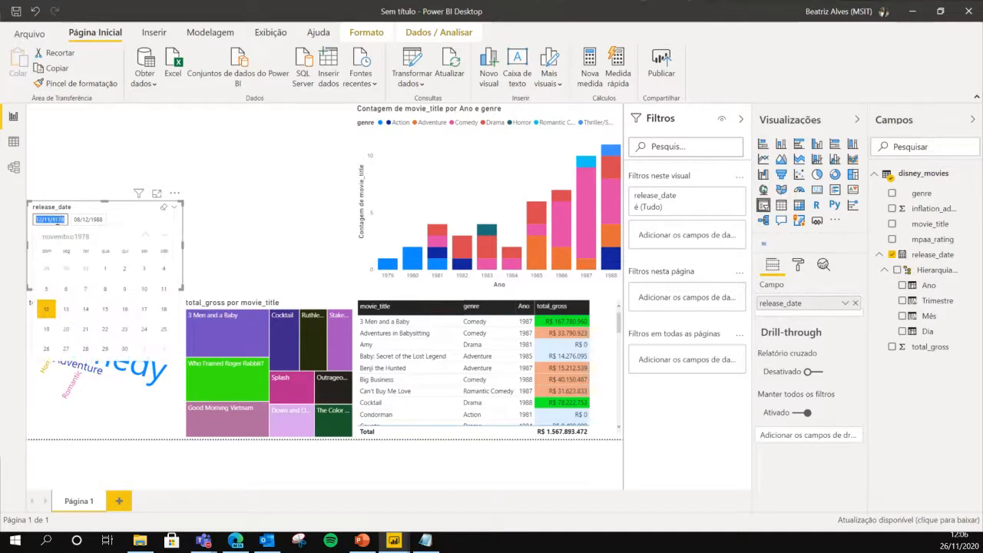
{"action": "left_click", "coordinate": [117, 221]}
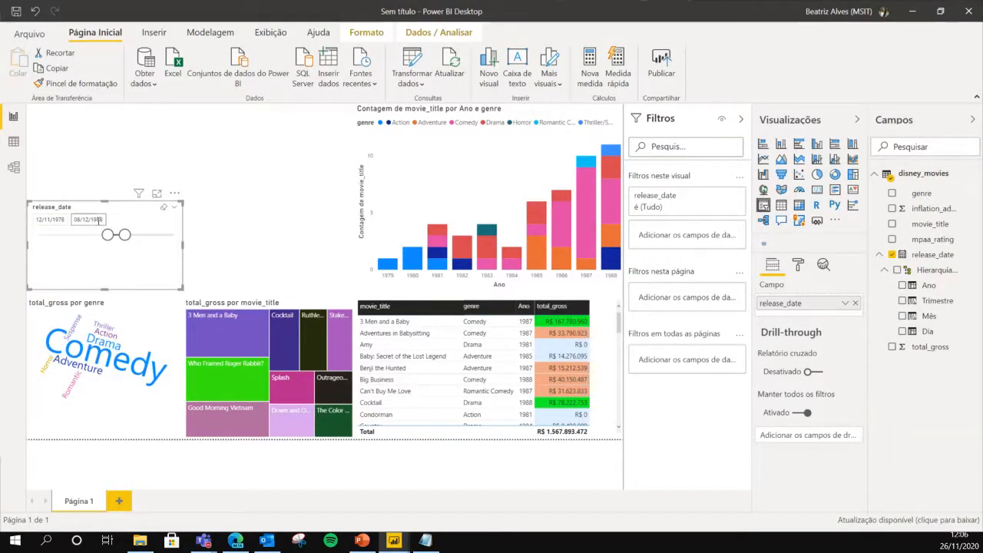
Switch the release_date slicer to the Data Relativa type.
{"action": "left_click", "coordinate": [175, 206]}
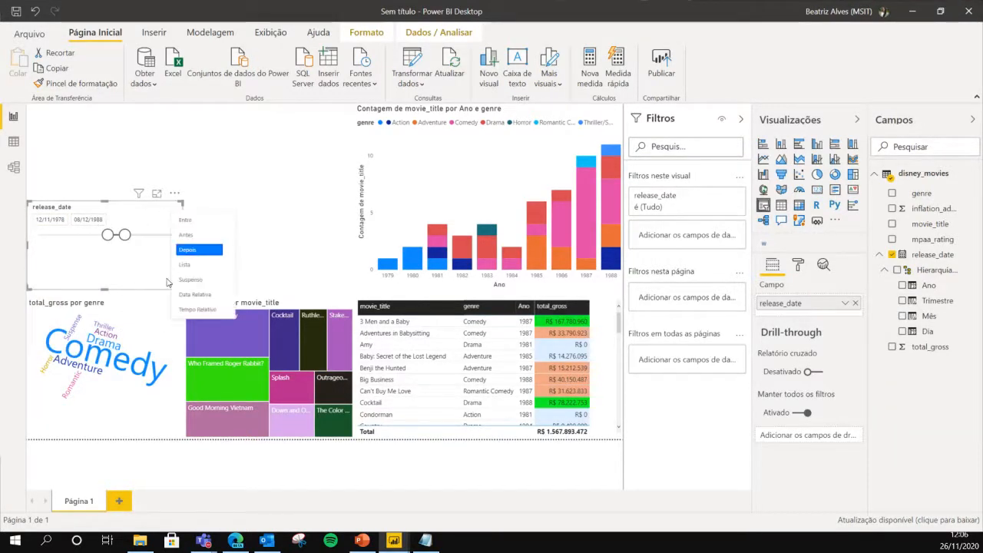
{"action": "left_click", "coordinate": [188, 297]}
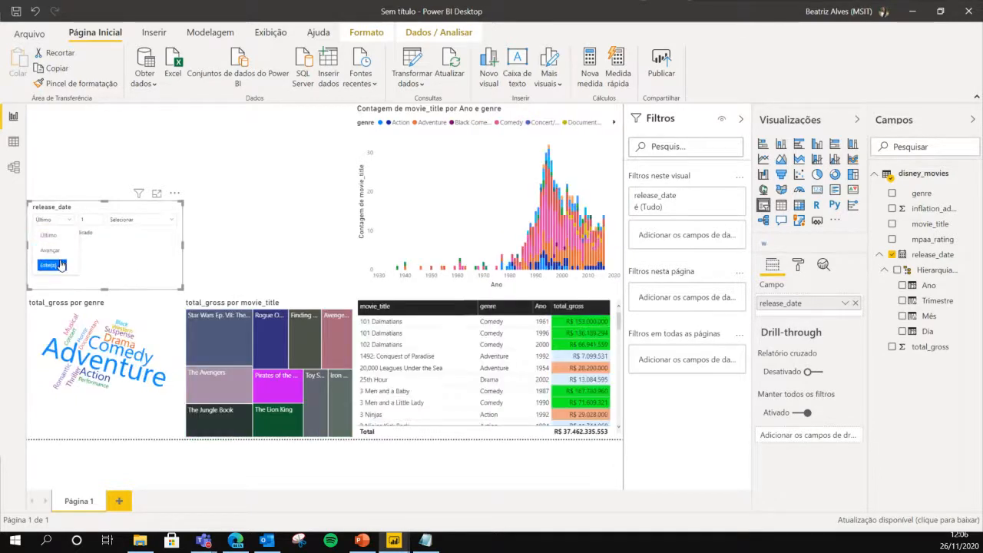
Try filtering release_date to the Último 5 Dias and clear the slicer's selection.
{"action": "double_click", "coordinate": [86, 220]}
{"action": "type", "text": "5"}
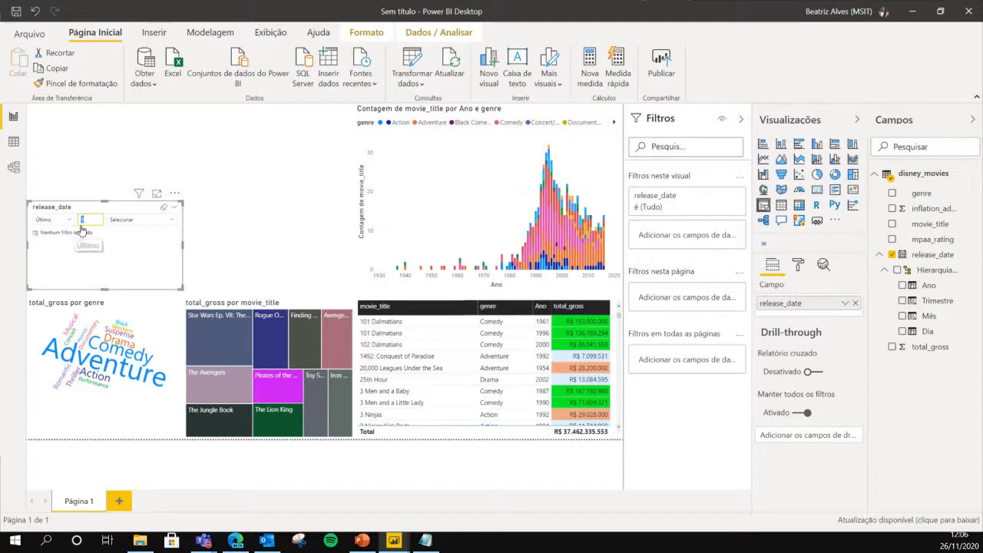
{"action": "left_click", "coordinate": [149, 219]}
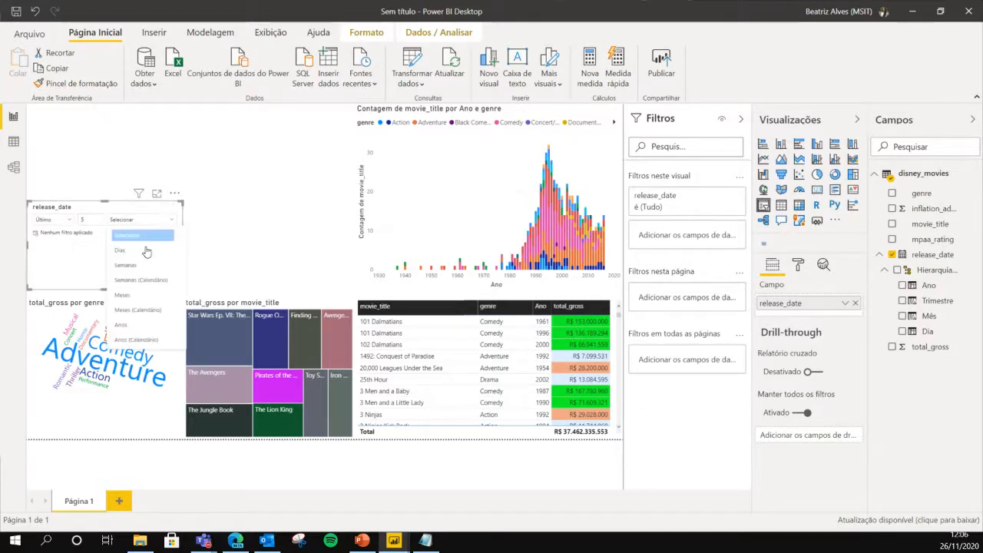
{"action": "left_click", "coordinate": [148, 324]}
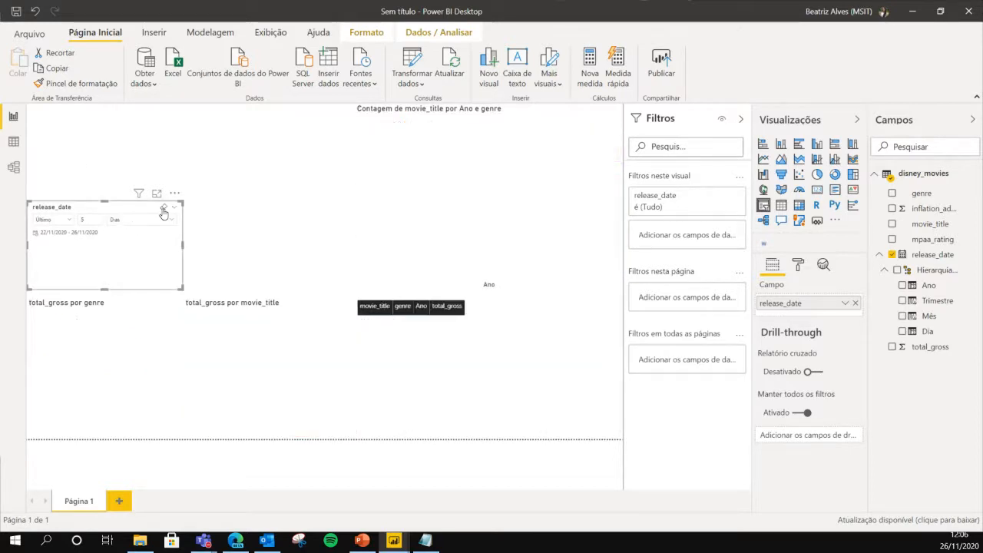
{"action": "left_click", "coordinate": [163, 208]}
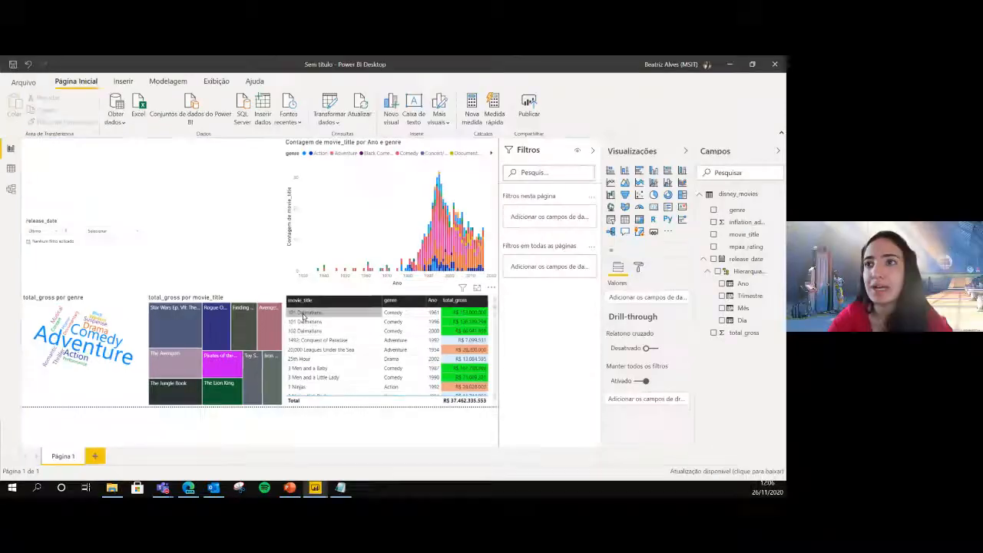
Test cross-filtering with the 101 Dalmatians table row and with Comedy in the word cloud, browsing the filtered movie table.
{"action": "left_click", "coordinate": [380, 324]}
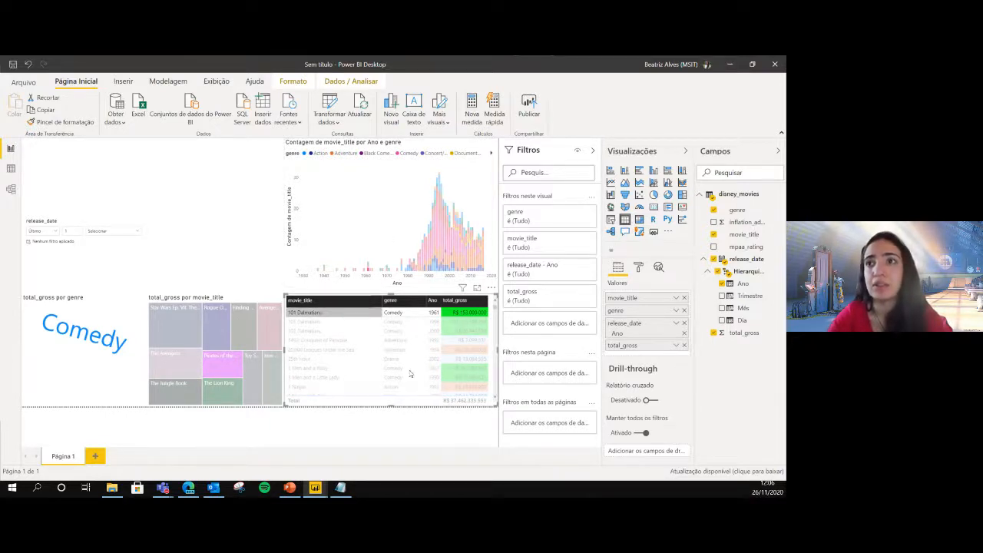
{"action": "left_click", "coordinate": [344, 313]}
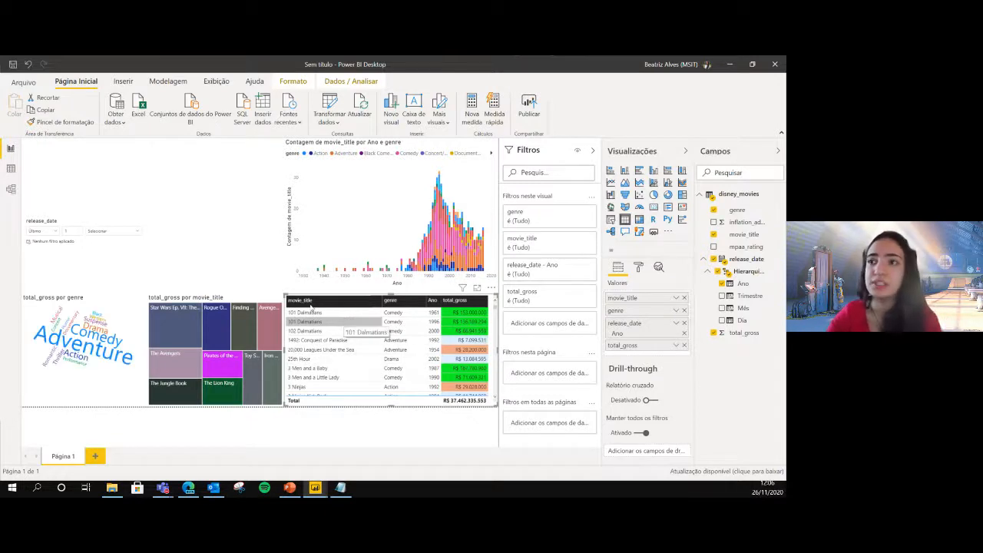
{"action": "left_click", "coordinate": [91, 338]}
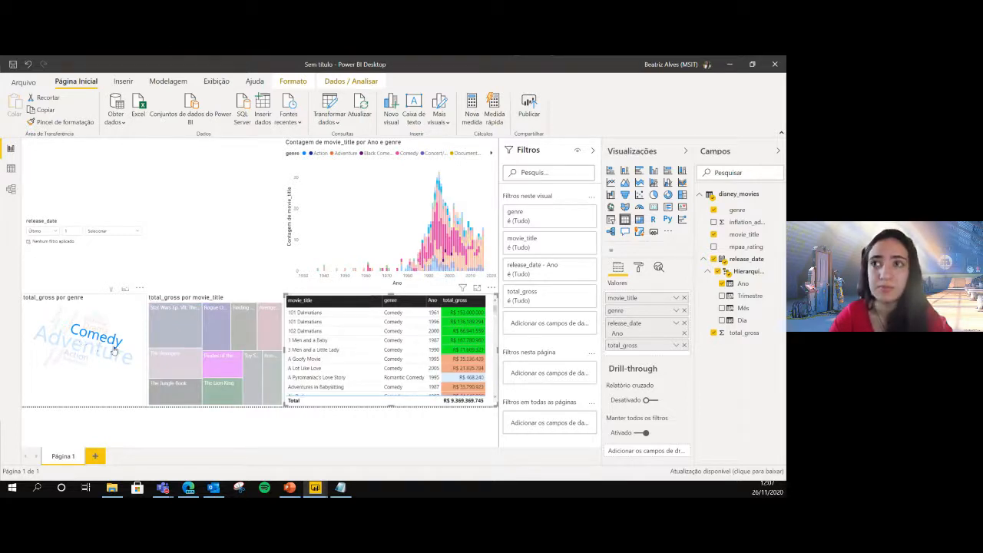
{"action": "mouse_move", "coordinate": [106, 342]}
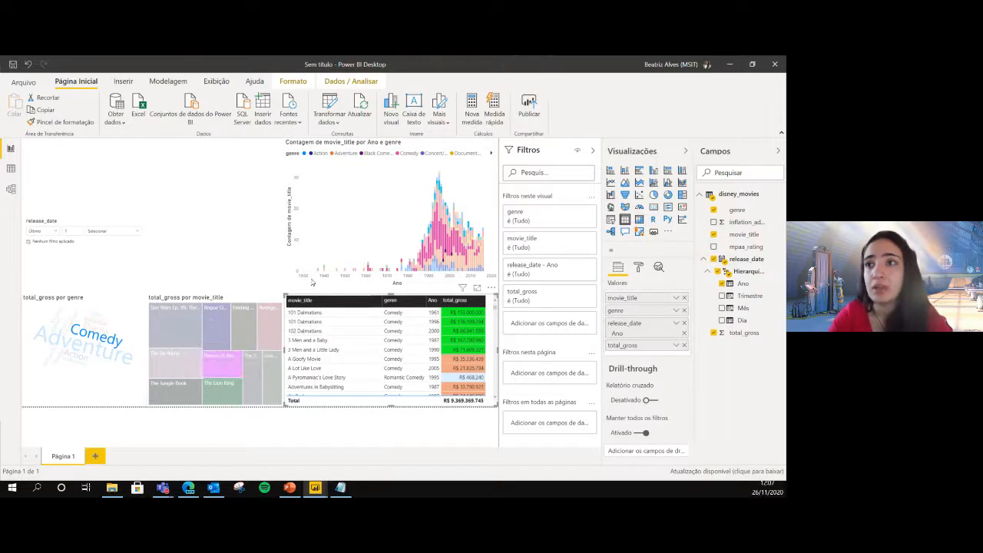
{"action": "scroll", "coordinate": [430, 346], "scroll_direction": "down", "scroll_amount": 3}
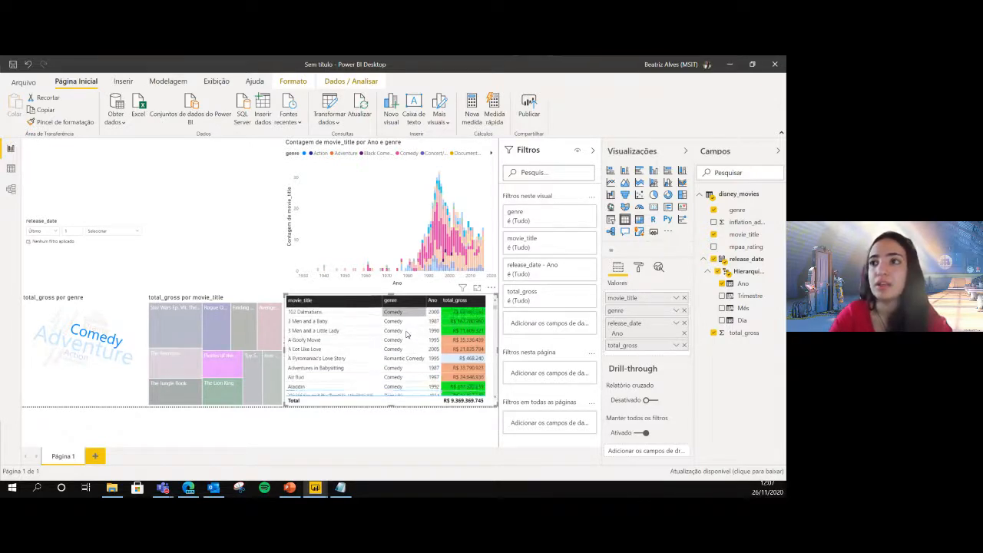
Turn on interaction editing for the genre word cloud and shrink the column chart slightly from its lower-left corner.
{"action": "scroll", "coordinate": [413, 349], "scroll_direction": "up", "scroll_amount": 3}
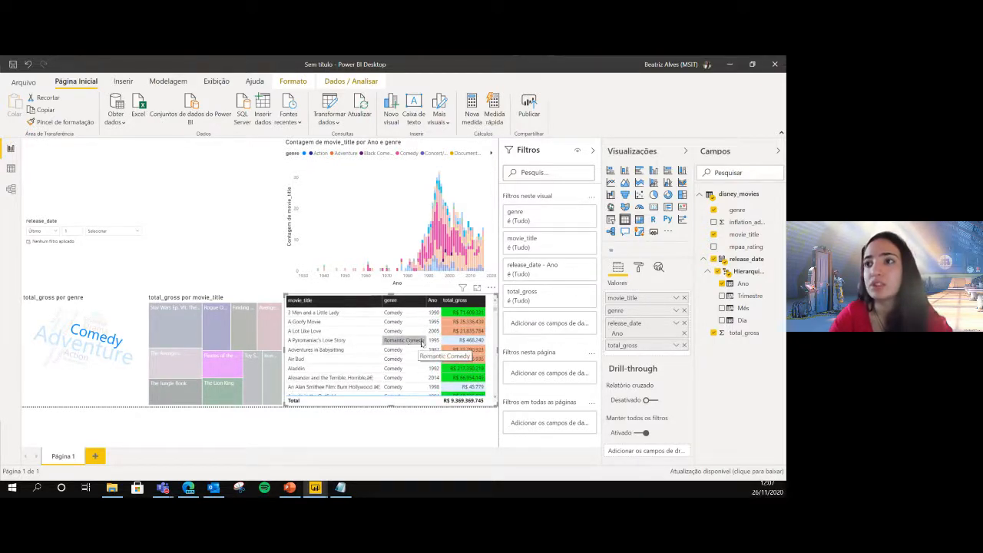
{"action": "scroll", "coordinate": [415, 343], "scroll_direction": "up", "scroll_amount": 2}
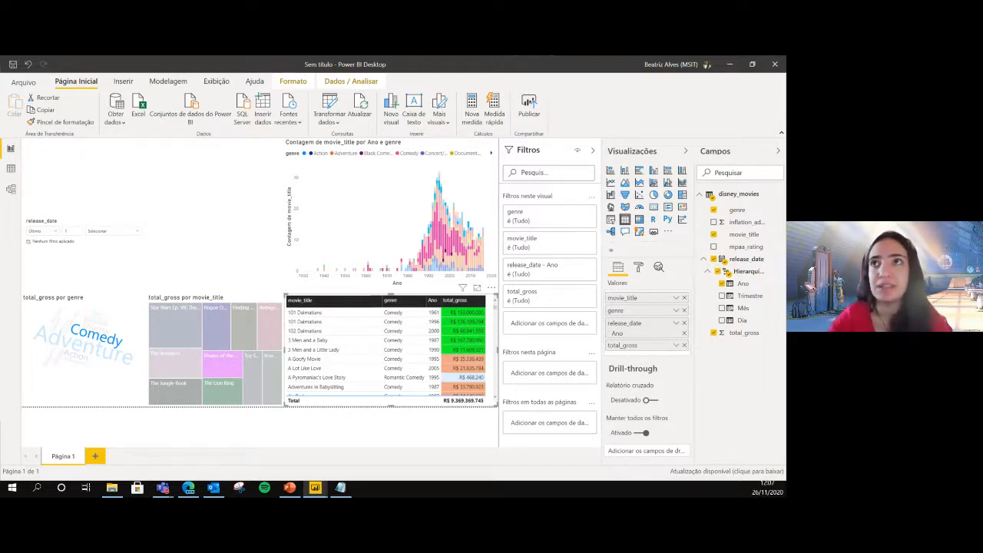
{"action": "left_click", "coordinate": [294, 82]}
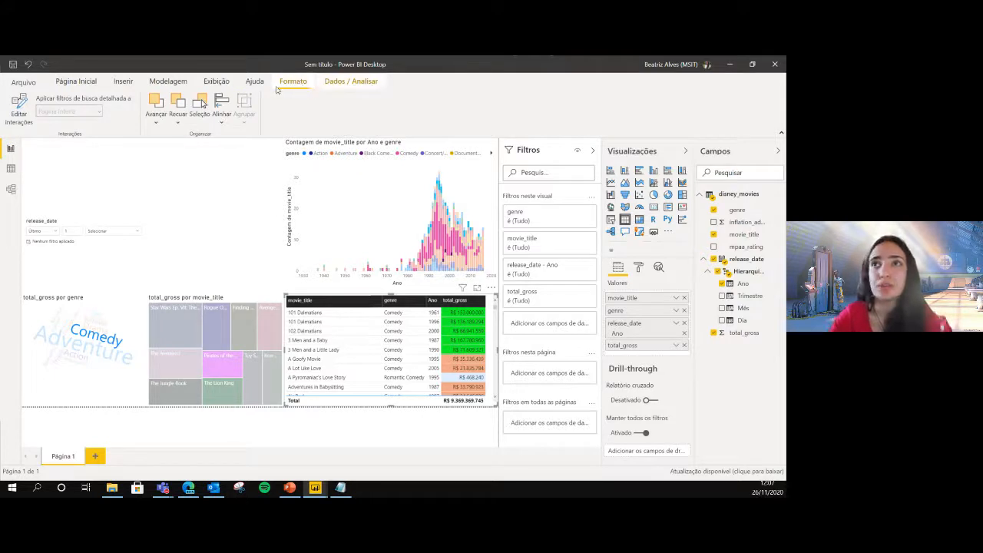
{"action": "left_click", "coordinate": [140, 300]}
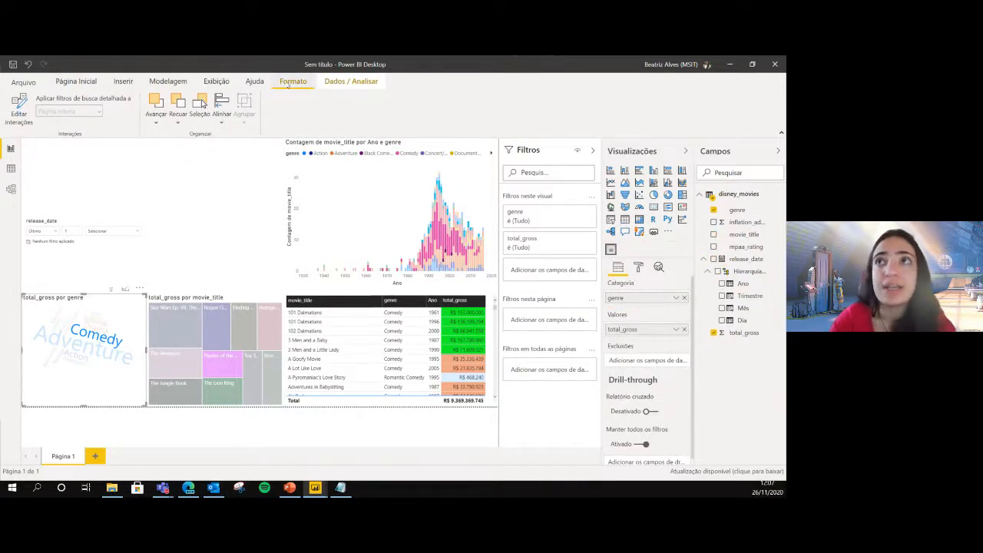
{"action": "left_click", "coordinate": [16, 117]}
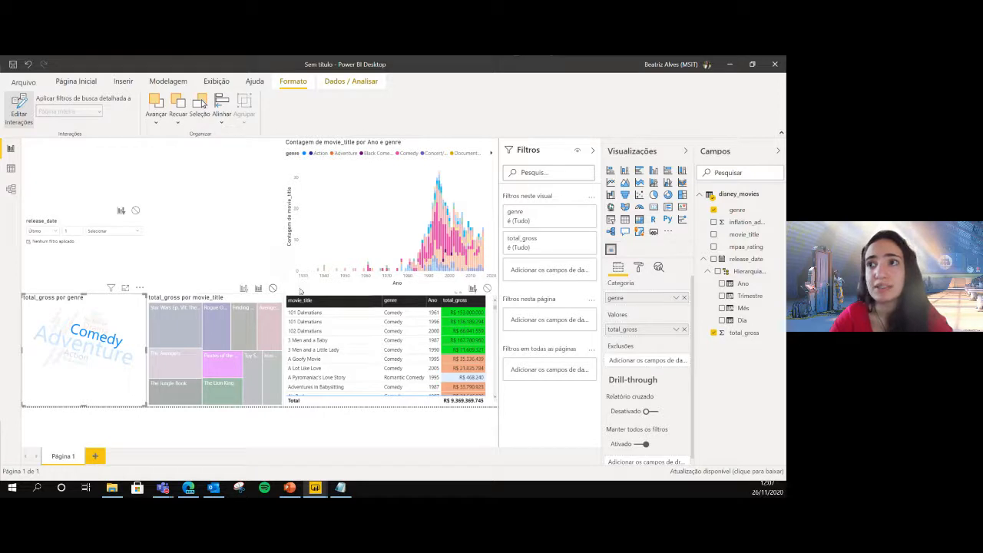
{"action": "left_click_drag", "start_coordinate": [285, 290], "coordinate": [311, 271]}
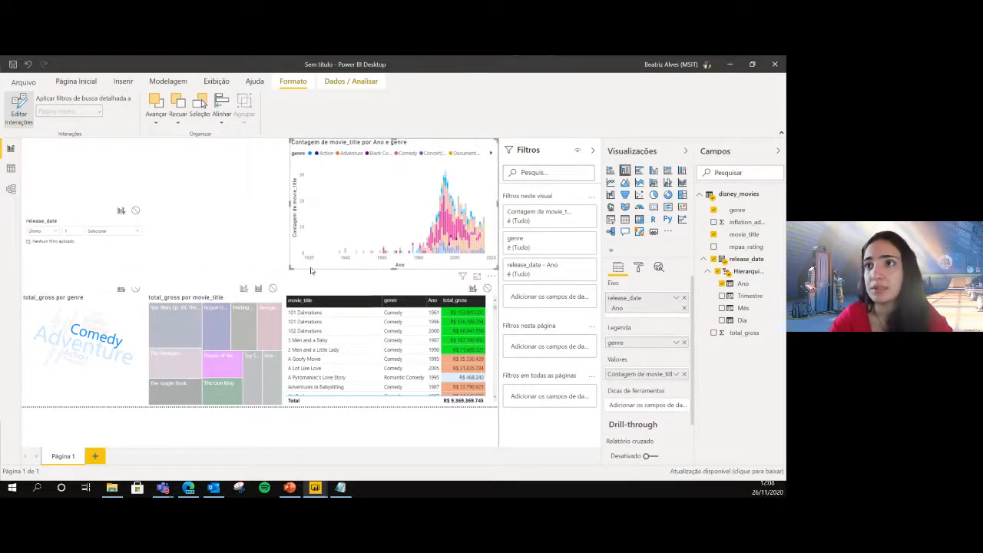
Set the word cloud to filter the treemap, comparing filtering with highlighting using the Comedy selection.
{"action": "left_click", "coordinate": [126, 304]}
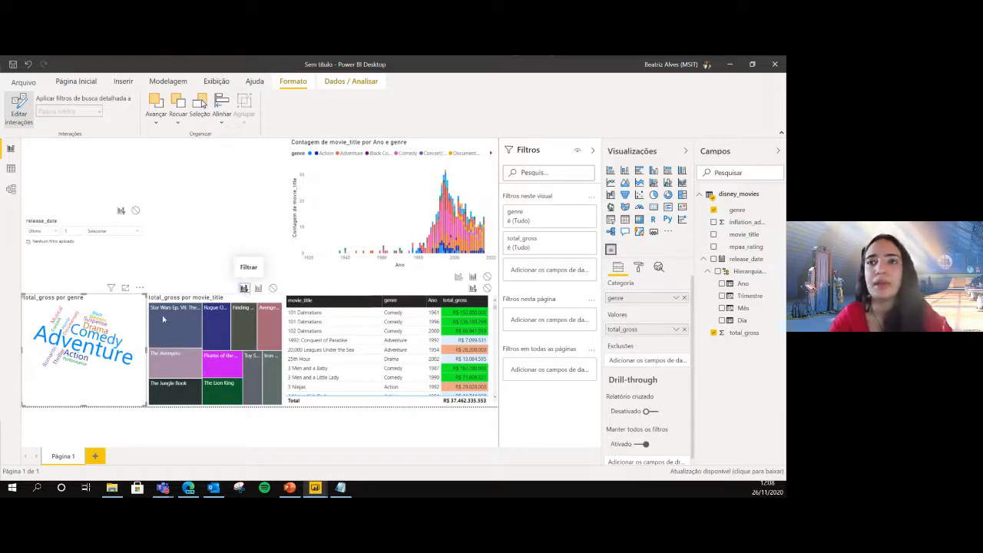
{"action": "left_click", "coordinate": [102, 339]}
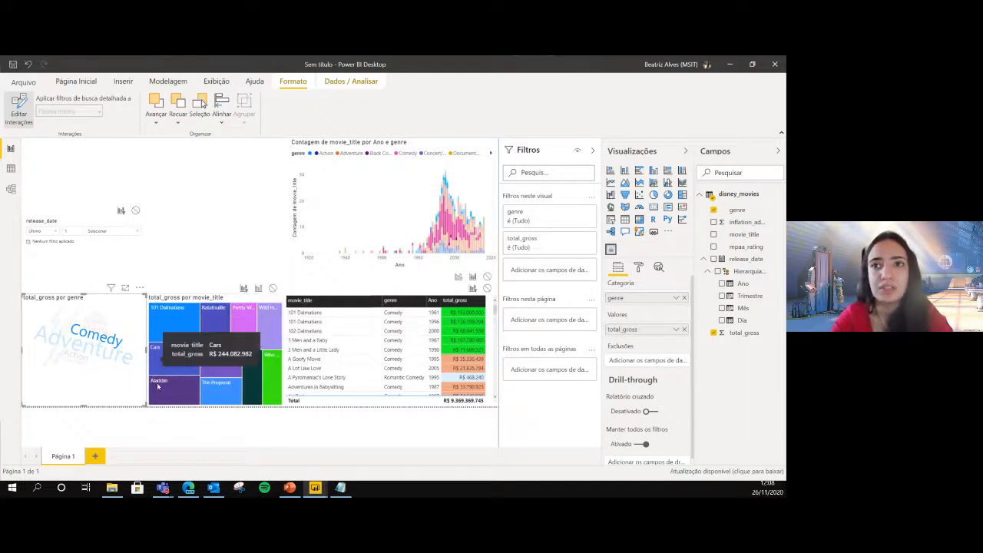
{"action": "left_click", "coordinate": [259, 290]}
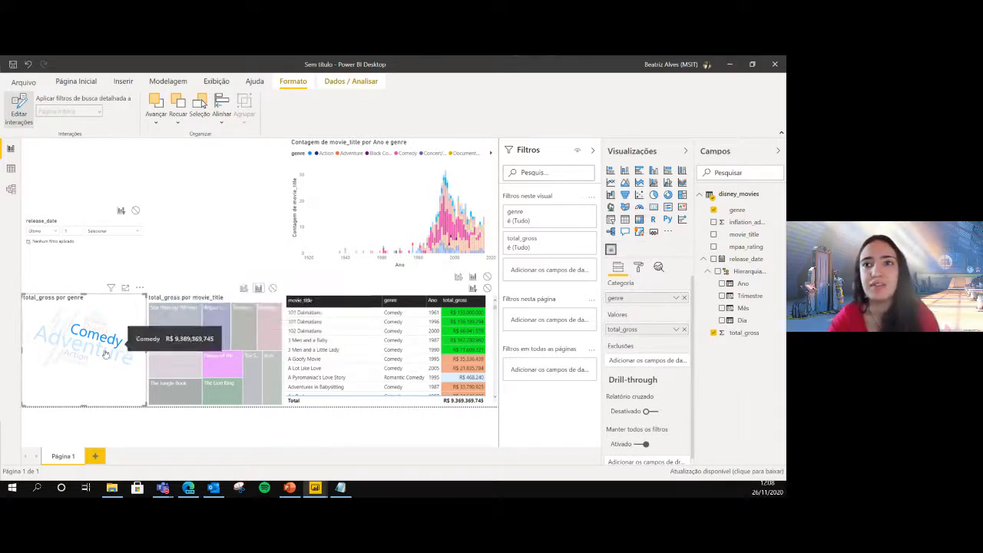
{"action": "left_click", "coordinate": [244, 287]}
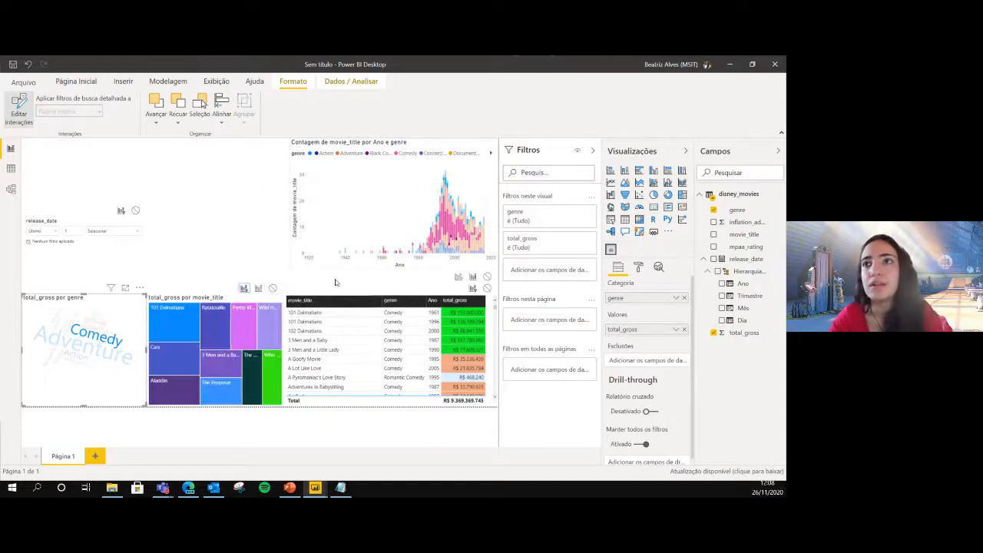
Disable the word cloud's interaction with the movie table and browse the table rows with Comedy still selected.
{"action": "left_click", "coordinate": [487, 288]}
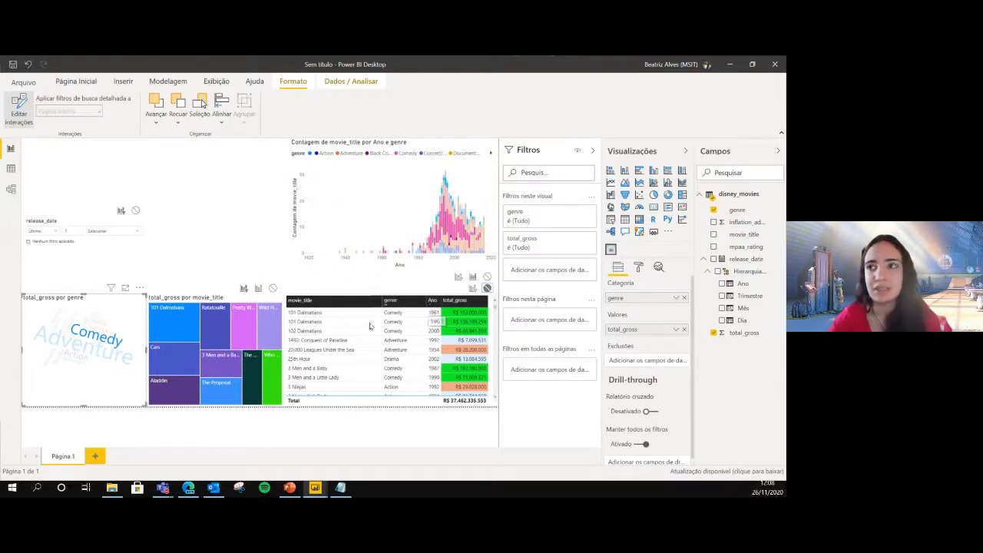
{"action": "scroll", "coordinate": [361, 342], "scroll_direction": "down", "scroll_amount": 4}
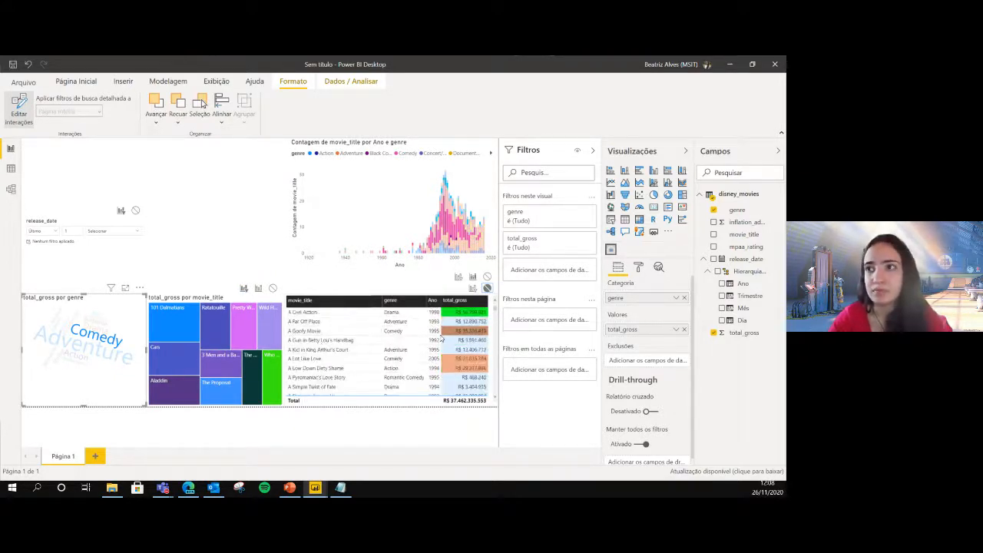
{"action": "scroll", "coordinate": [461, 338], "scroll_direction": "down", "scroll_amount": 3}
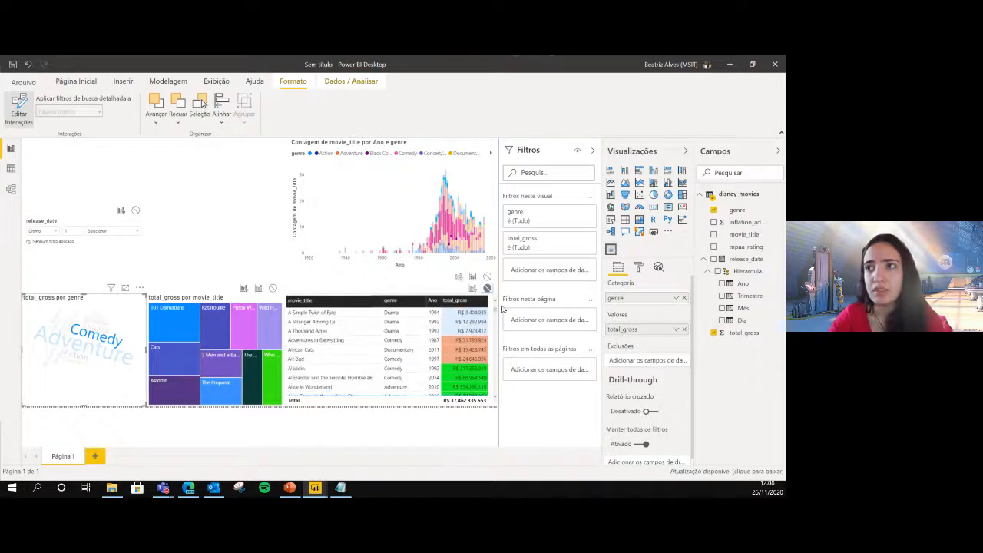
Test cross-filtering with 101 Dalmatians in the treemap, turn off interaction editing, and reselect Comedy in the word cloud.
{"action": "left_click", "coordinate": [180, 325]}
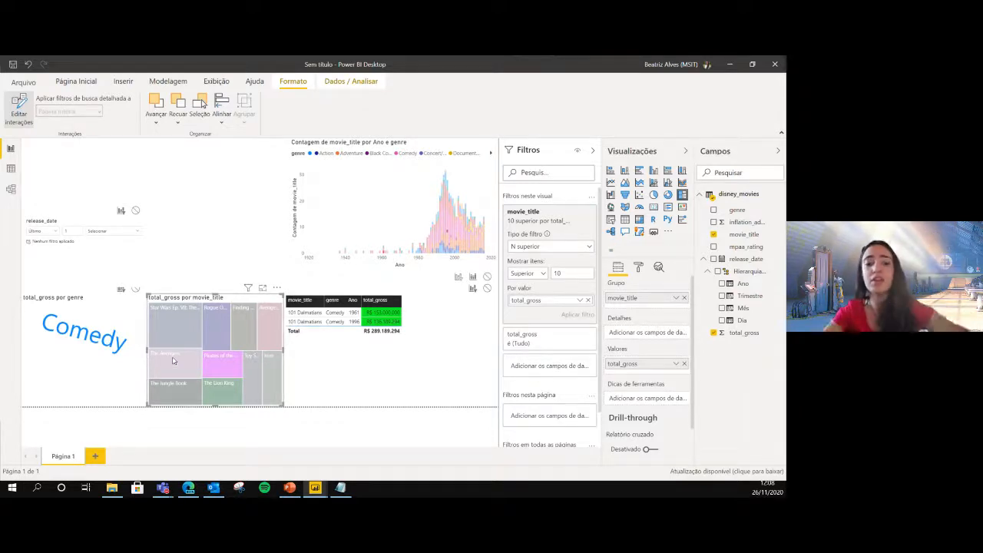
{"action": "mouse_move", "coordinate": [174, 360]}
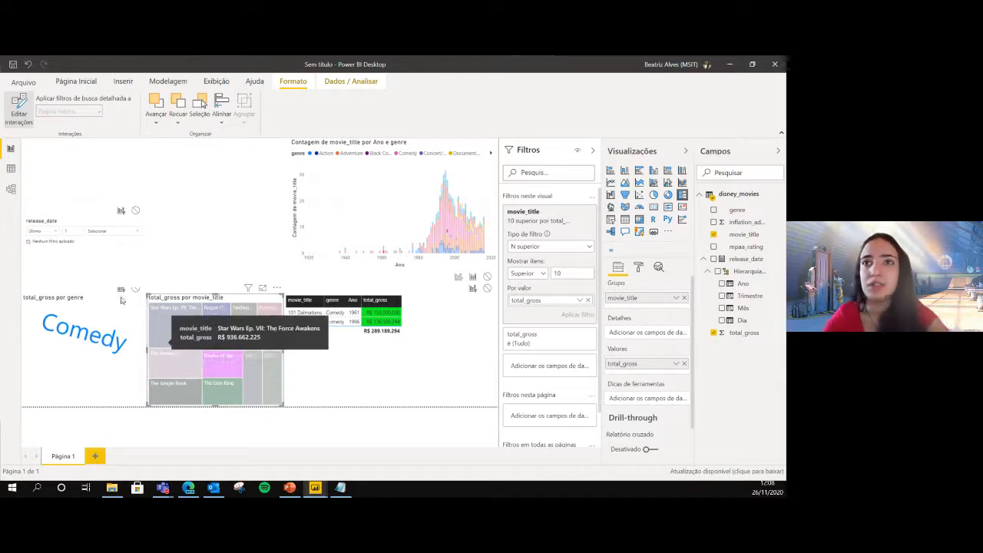
{"action": "left_click", "coordinate": [17, 107]}
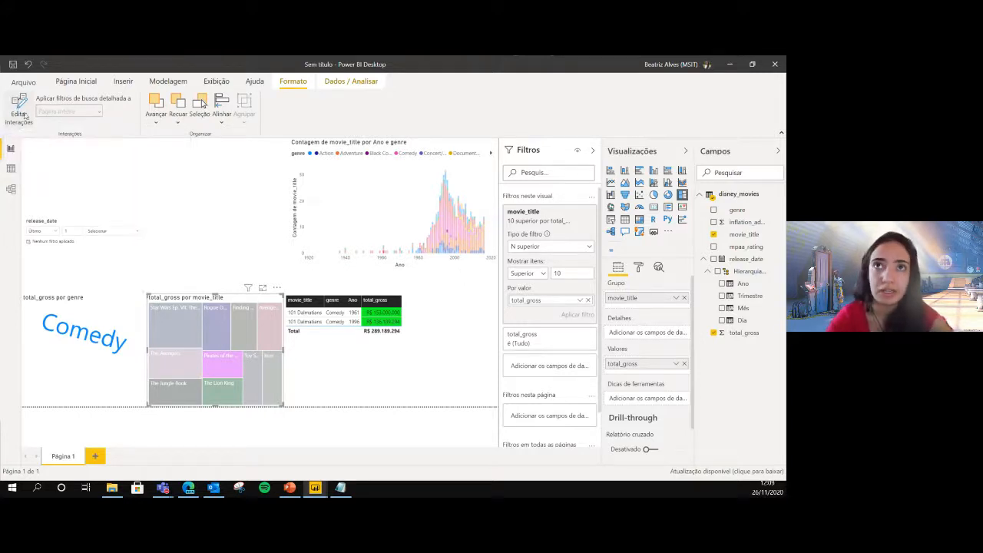
{"action": "left_click", "coordinate": [110, 339]}
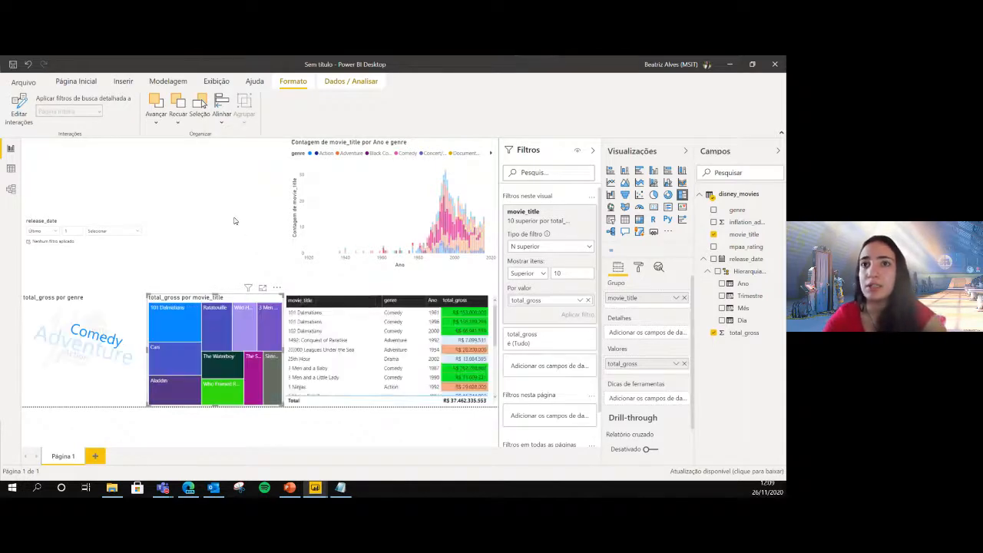
Add a card showing total_gross beside the column chart and clear the Comedy selection in the word cloud.
{"action": "left_click", "coordinate": [201, 179]}
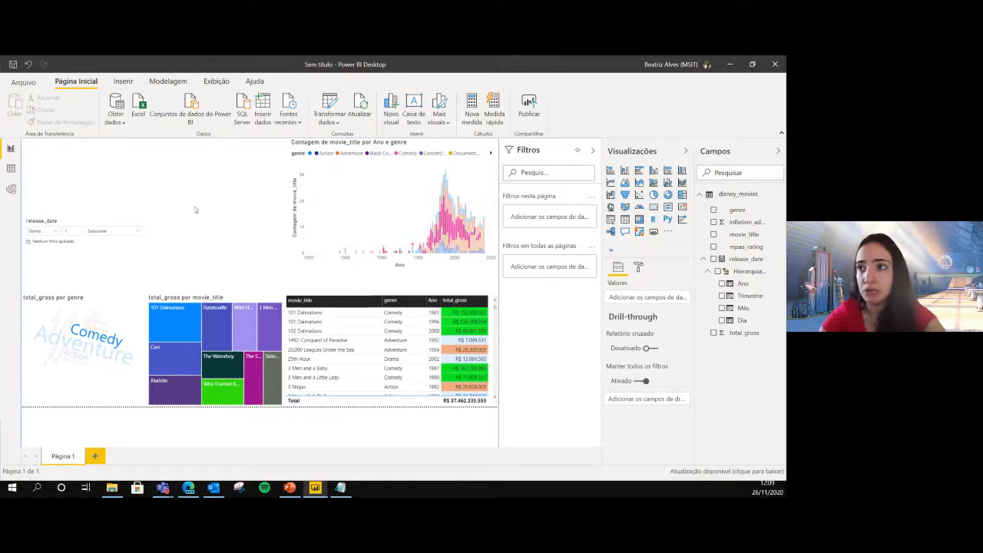
{"action": "left_click", "coordinate": [653, 208]}
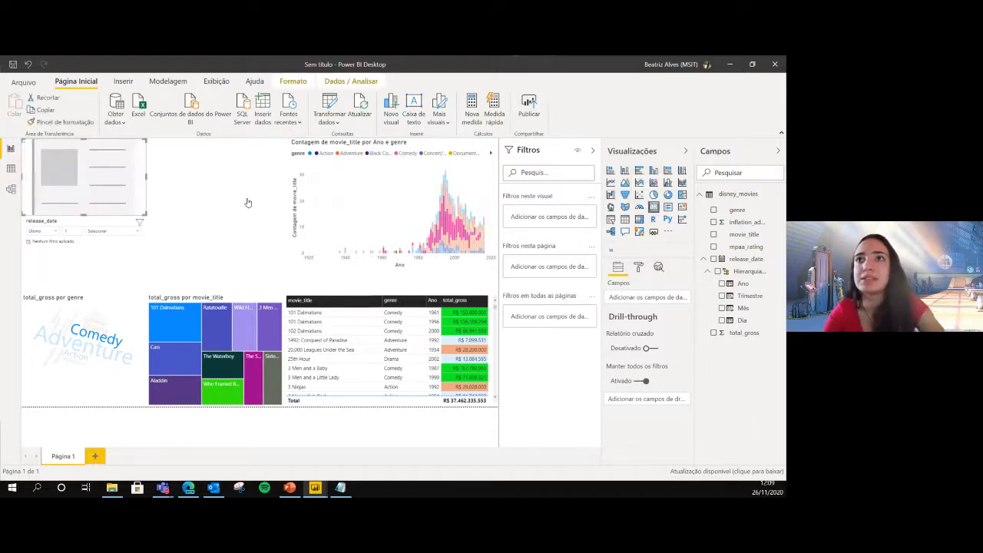
{"action": "left_click_drag", "start_coordinate": [72, 176], "coordinate": [215, 176]}
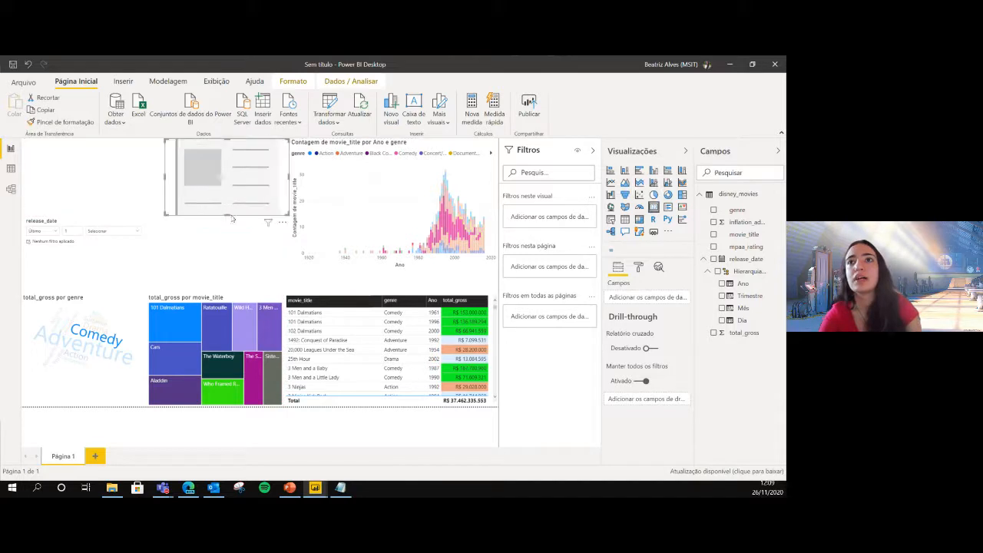
{"action": "left_click_drag", "start_coordinate": [743, 335], "coordinate": [637, 298]}
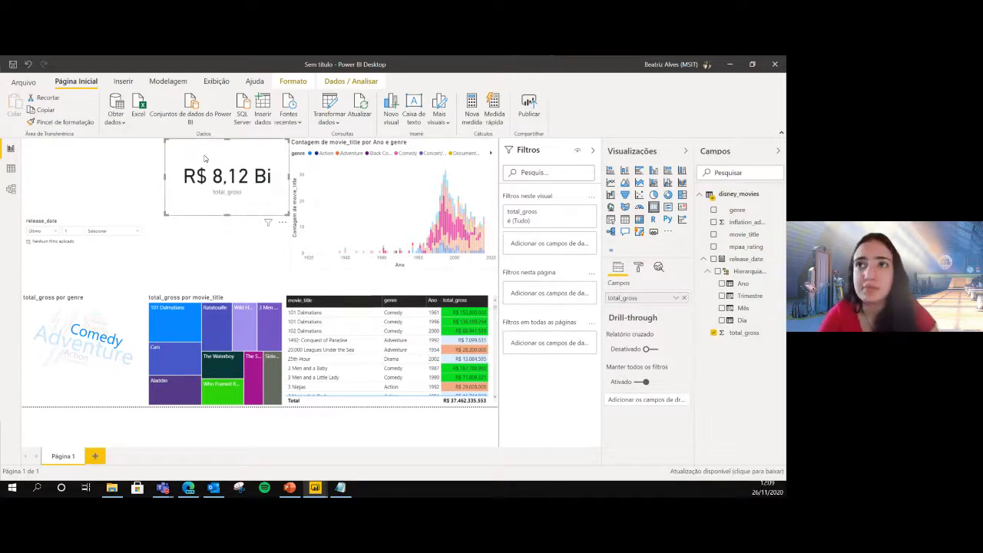
{"action": "left_click", "coordinate": [114, 341]}
{"action": "left_click_drag", "start_coordinate": [228, 182], "coordinate": [221, 186]}
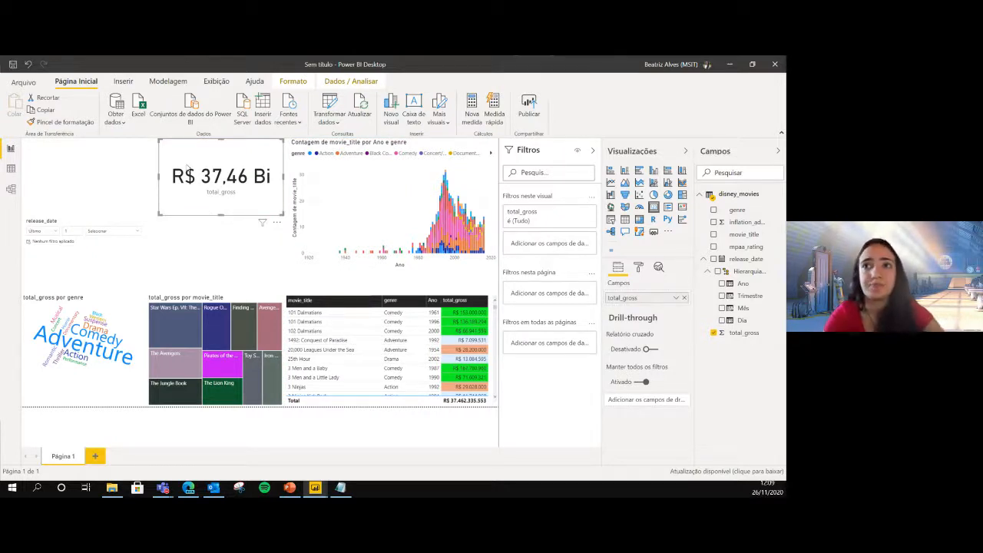
Turn off the card's category label and turn on its title with the text "Total arrecadado".
{"action": "left_click", "coordinate": [638, 268]}
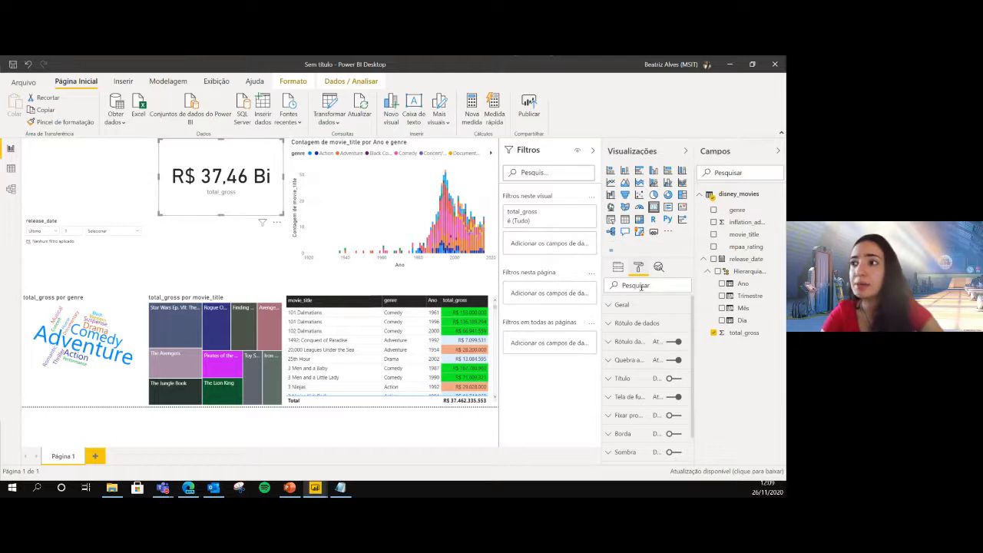
{"action": "left_click", "coordinate": [672, 345]}
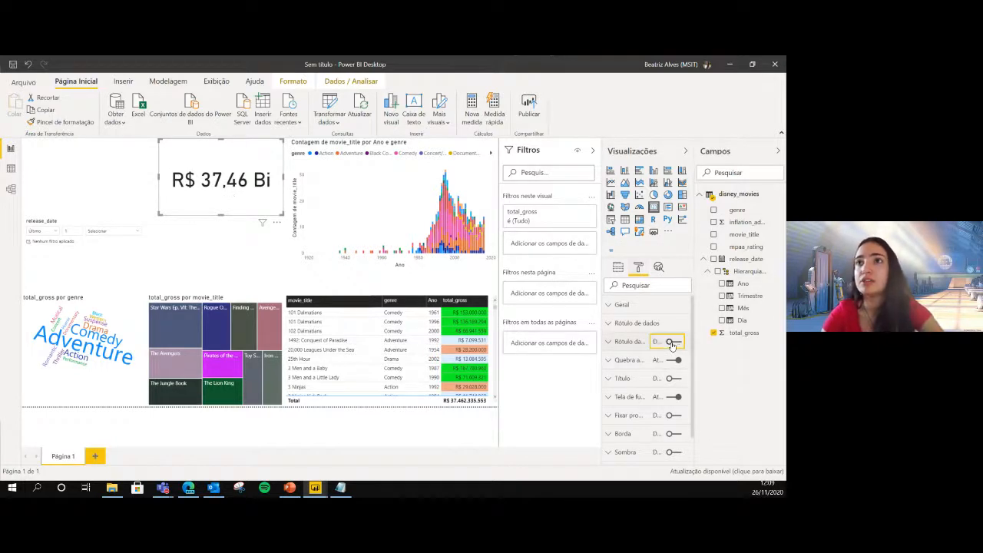
{"action": "left_click", "coordinate": [623, 378]}
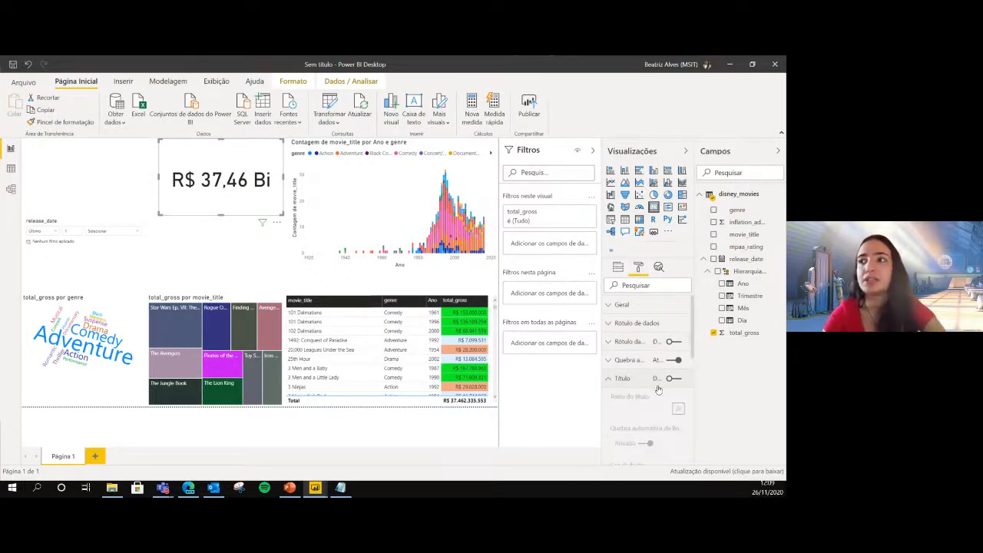
{"action": "left_click", "coordinate": [673, 379]}
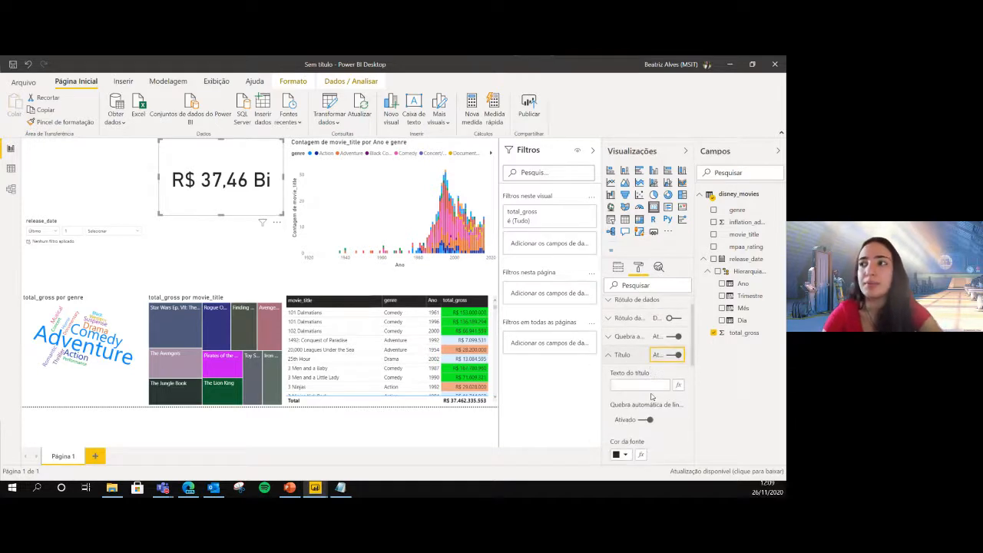
{"action": "left_click", "coordinate": [640, 384]}
{"action": "type", "text": "T"}
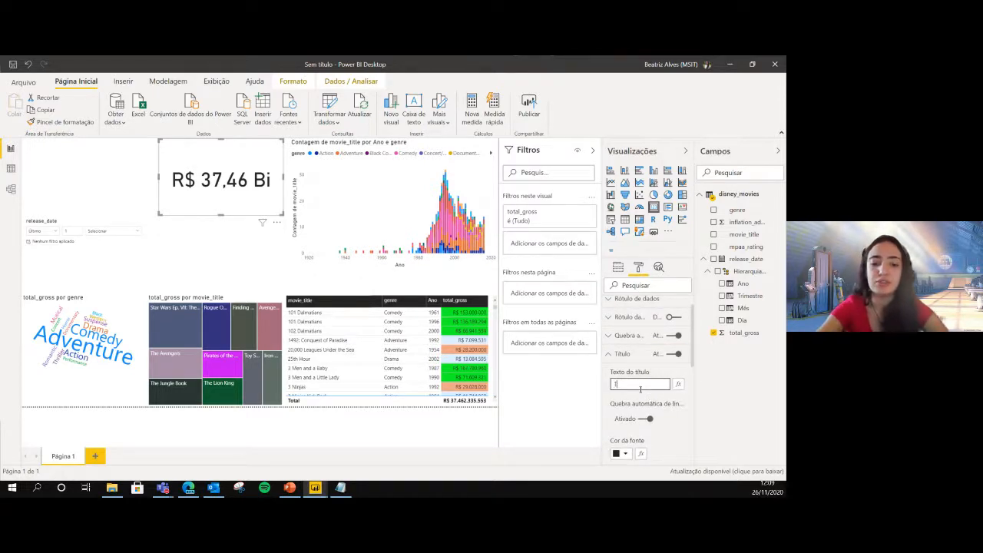
{"action": "type", "text": "otal a"}
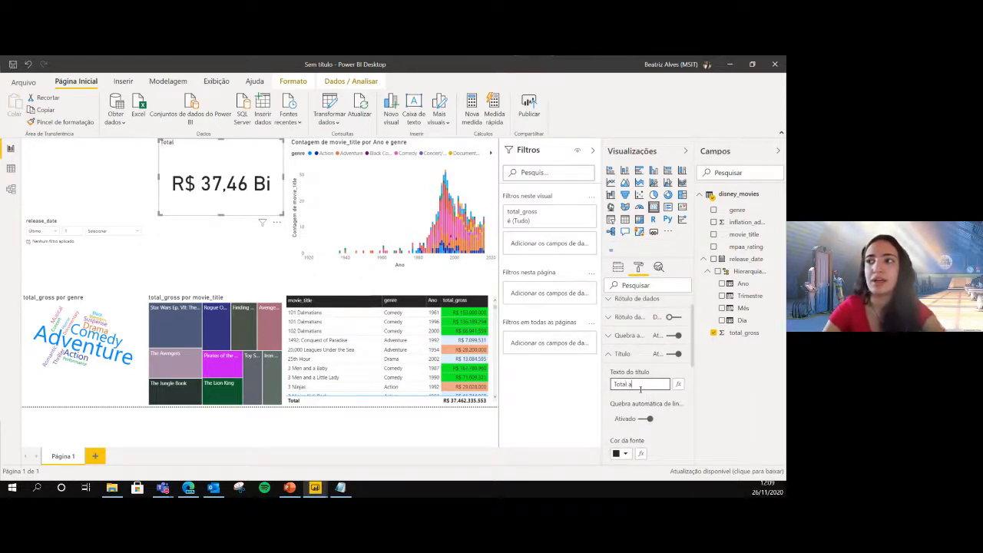
{"action": "type", "text": "rrecad"}
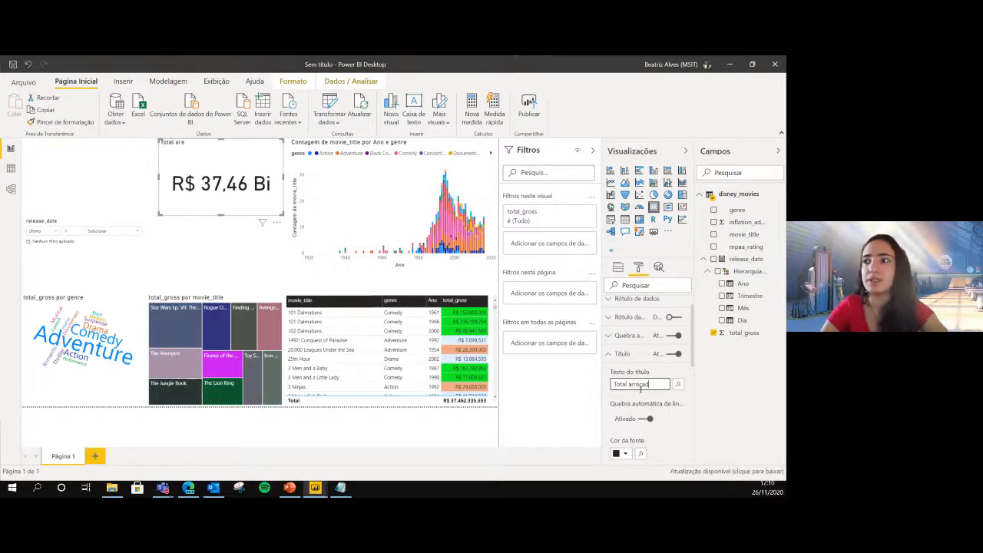
{"action": "type", "text": "ado"}
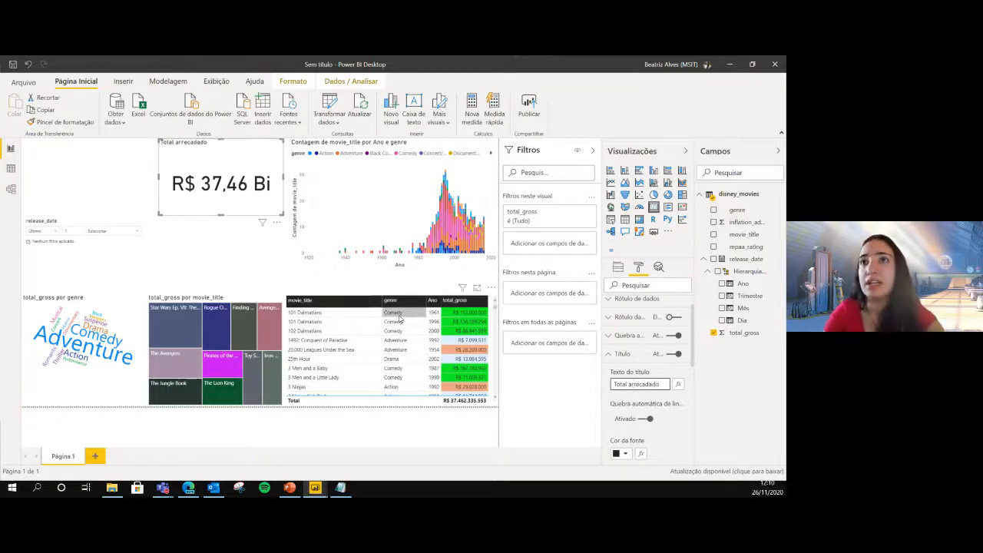
Center the card's title and set its text size to 20 pt.
{"action": "scroll", "coordinate": [637, 401], "scroll_direction": "down", "scroll_amount": 4}
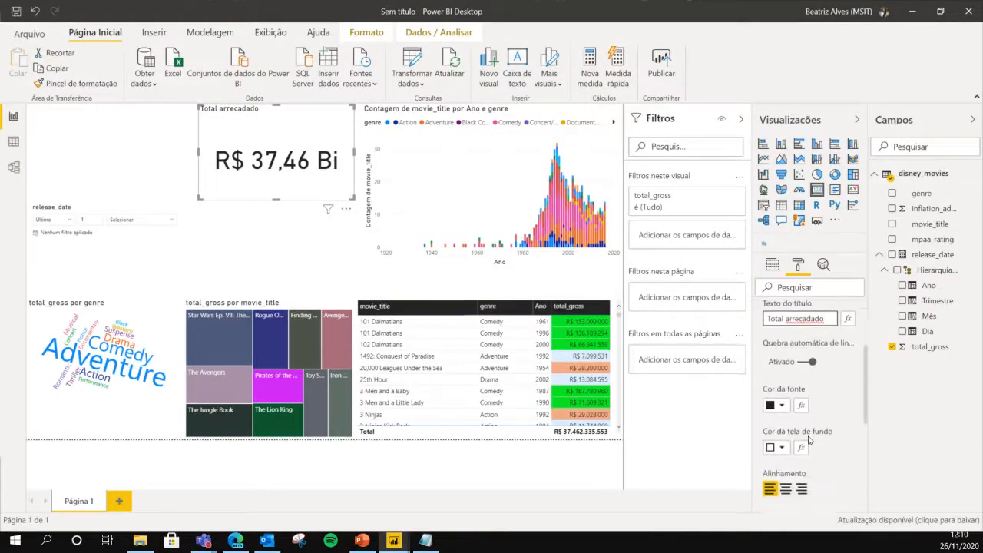
{"action": "left_click", "coordinate": [786, 444]}
{"action": "scroll", "coordinate": [785, 445], "scroll_direction": "down", "scroll_amount": 1}
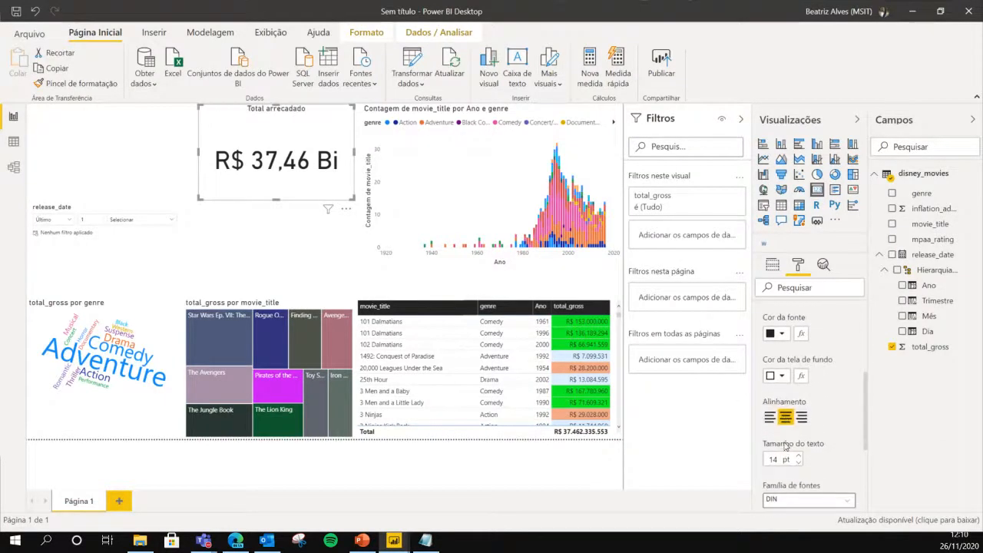
{"action": "left_click", "coordinate": [798, 455]}
{"action": "left_click", "coordinate": [798, 456]}
{"action": "left_click", "coordinate": [799, 455]}
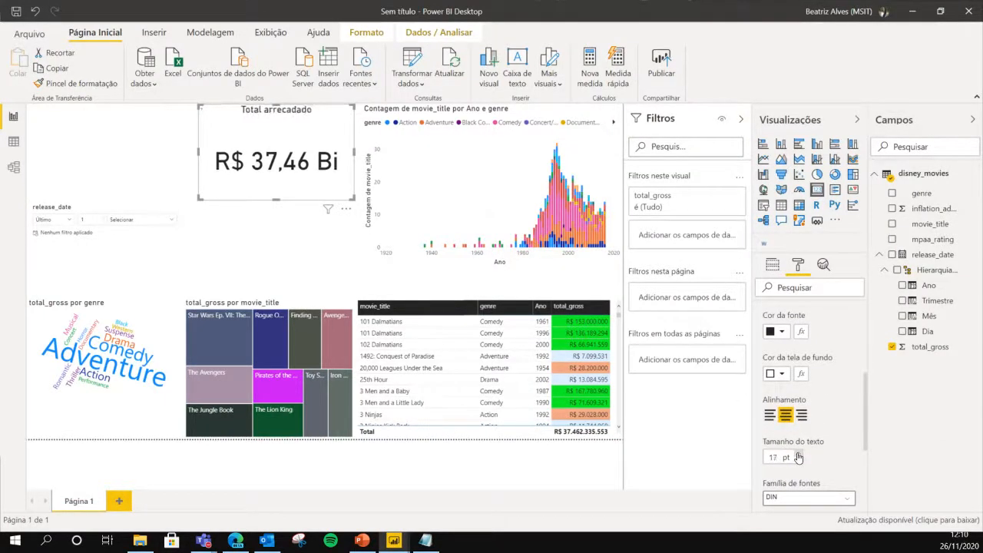
{"action": "left_click", "coordinate": [799, 456]}
{"action": "left_click", "coordinate": [798, 455]}
{"action": "left_click", "coordinate": [798, 455]}
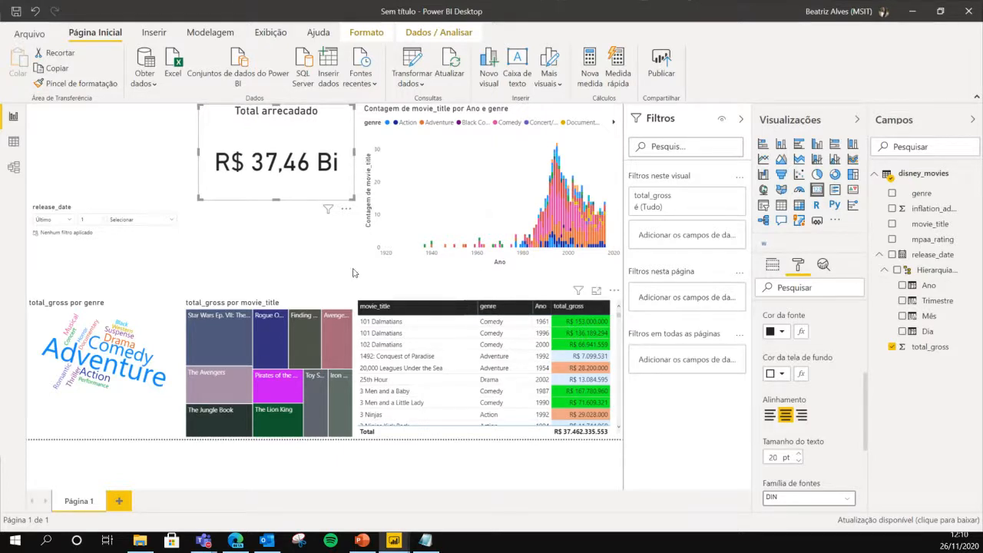
{"action": "scroll", "coordinate": [840, 370], "scroll_direction": "up", "scroll_amount": 2}
{"action": "scroll", "coordinate": [839, 370], "scroll_direction": "up", "scroll_amount": 1}
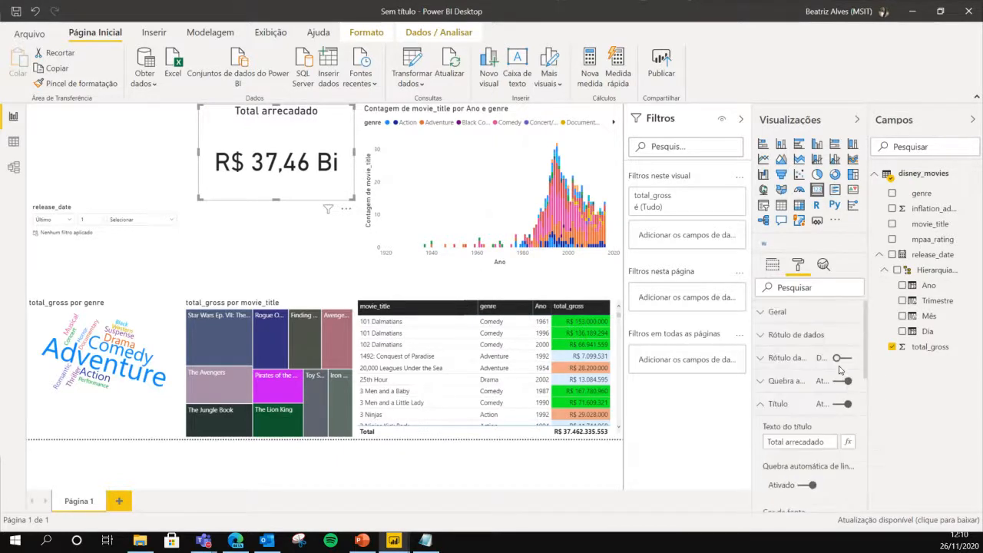
{"action": "left_click", "coordinate": [791, 403]}
{"action": "left_click", "coordinate": [797, 427]}
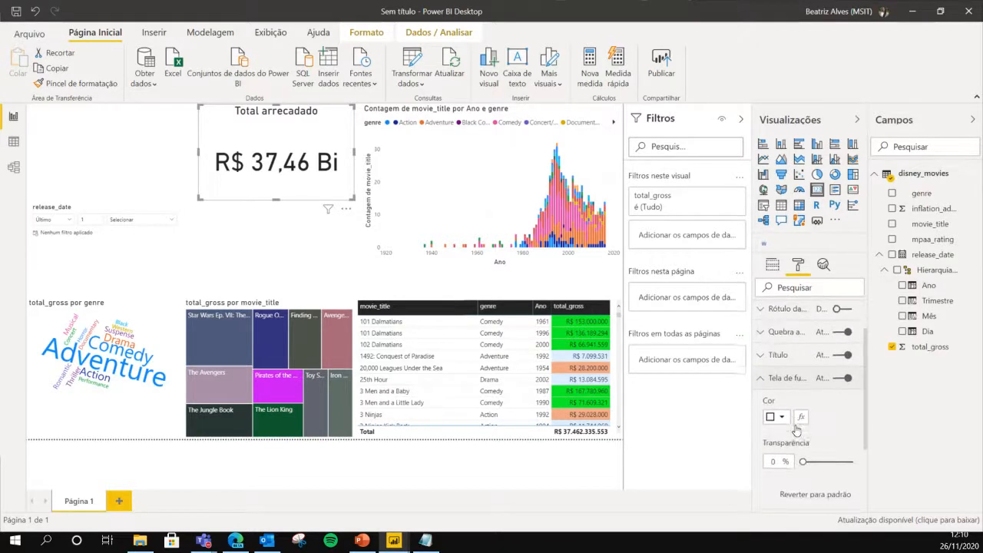
{"action": "left_click", "coordinate": [801, 416]}
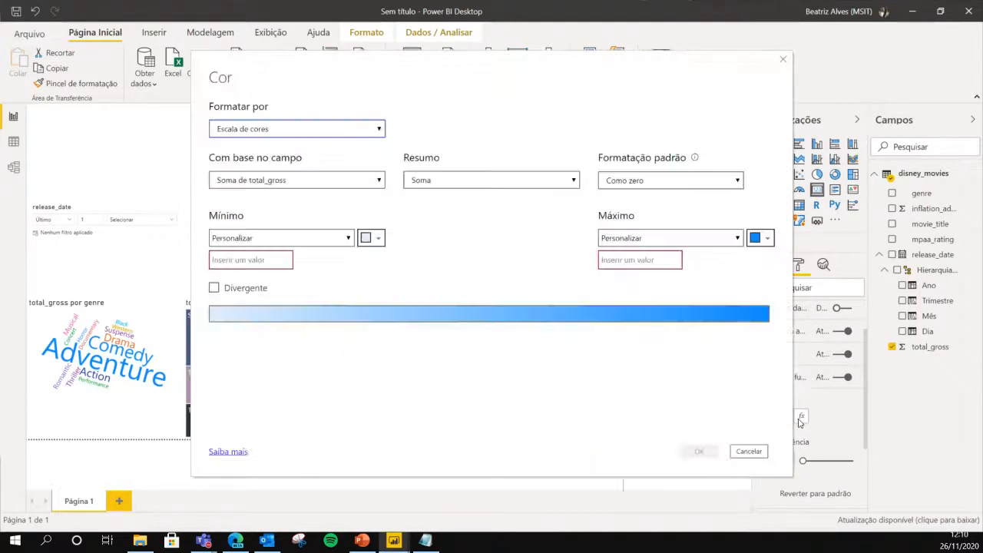
{"action": "left_click", "coordinate": [734, 450]}
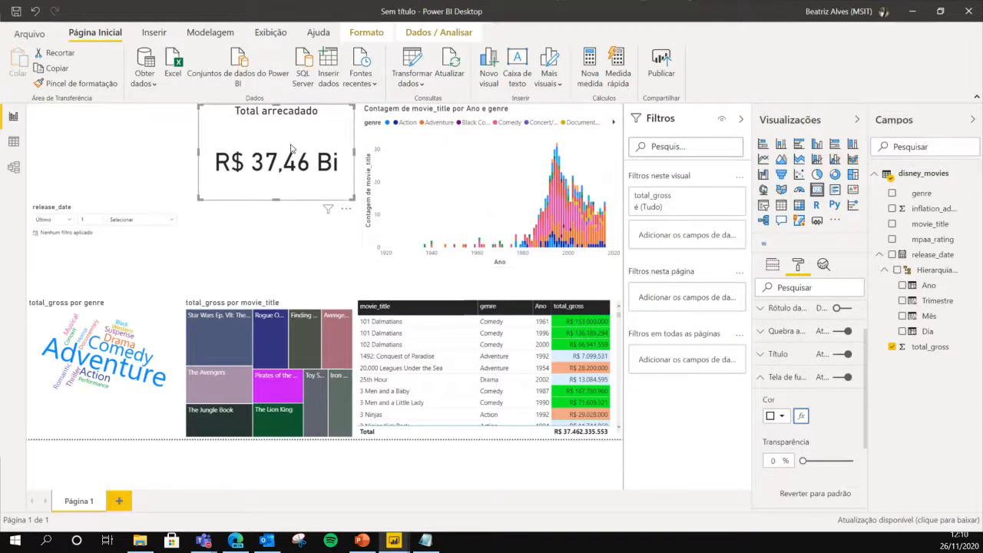
Move the total_gross card lower on the page and add a text box reading "Relatorio de filmes".
{"action": "left_click_drag", "start_coordinate": [292, 147], "coordinate": [290, 192]}
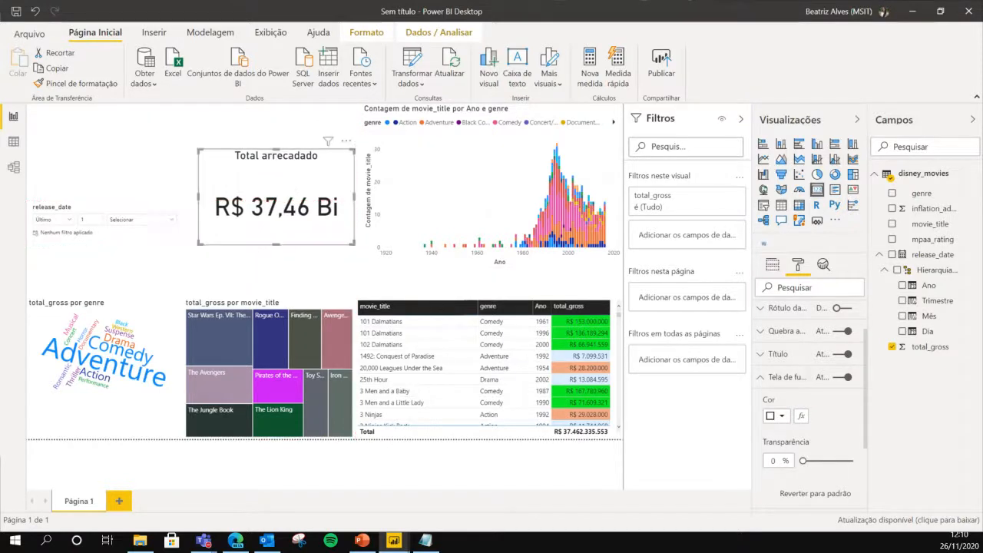
{"action": "left_click", "coordinate": [113, 128]}
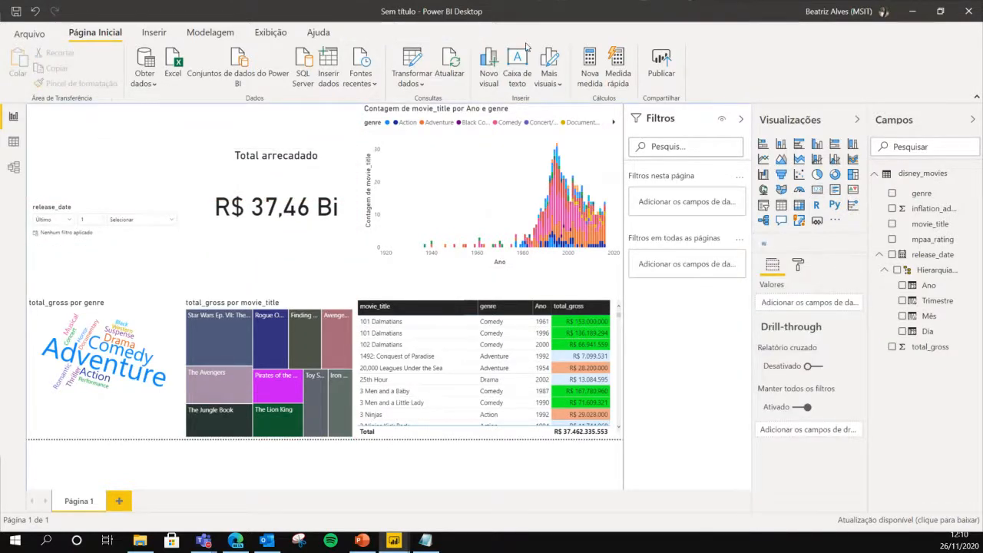
{"action": "left_click", "coordinate": [517, 73]}
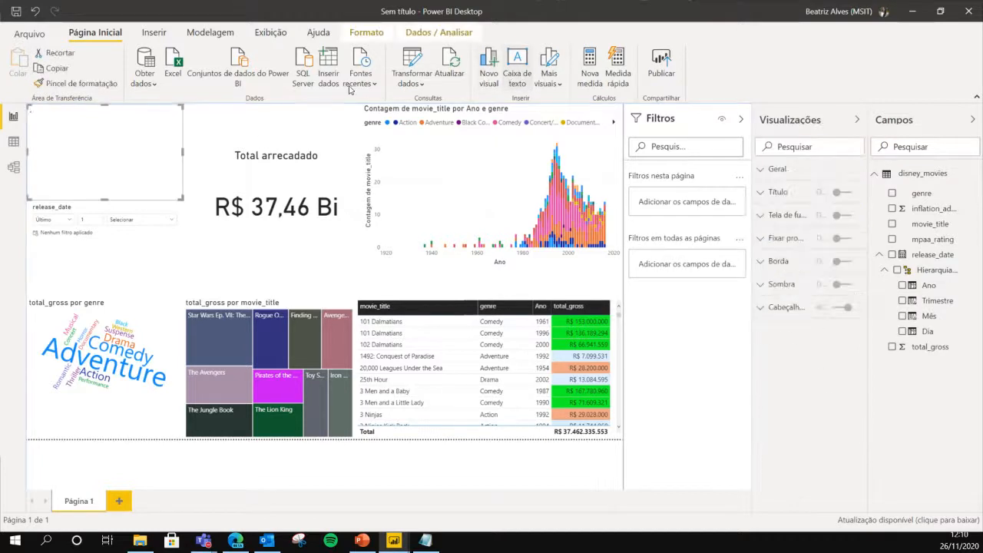
{"action": "left_click", "coordinate": [91, 128]}
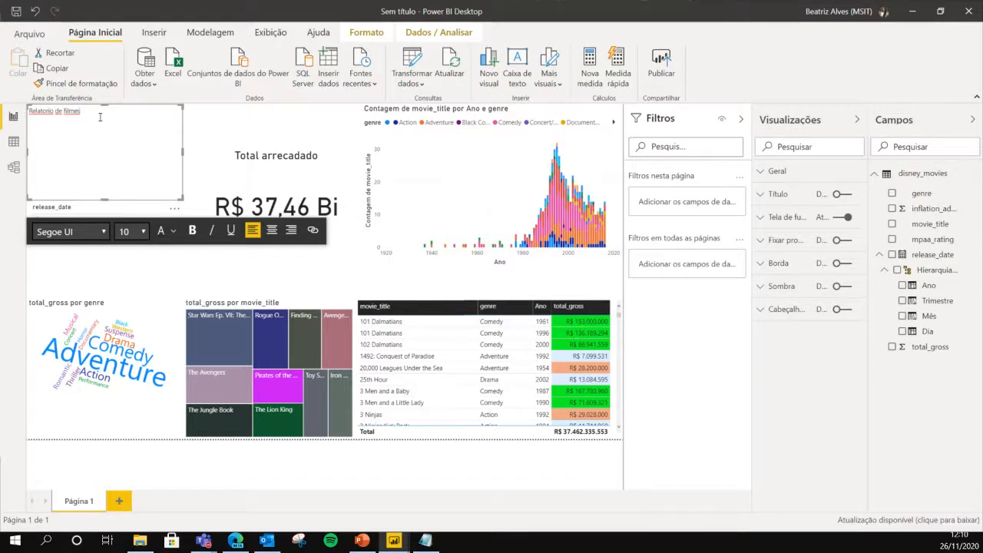
Format the text box title as 24 pt, bold and centered, and shrink the box to sit just above the release_date slicer.
{"action": "left_click_drag", "start_coordinate": [77, 121], "coordinate": [31, 123]}
{"action": "left_click", "coordinate": [143, 231]}
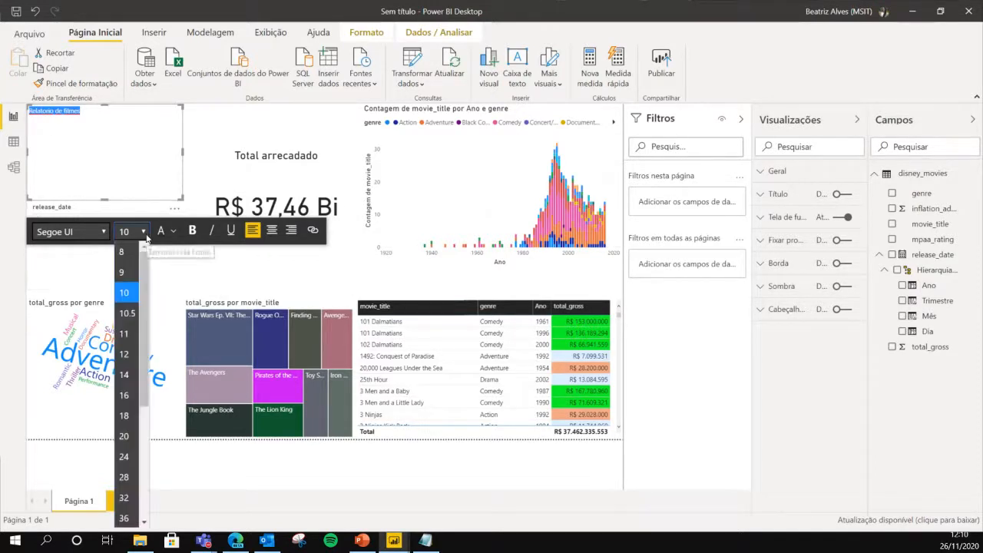
{"action": "left_click", "coordinate": [131, 456]}
{"action": "left_click", "coordinate": [192, 229]}
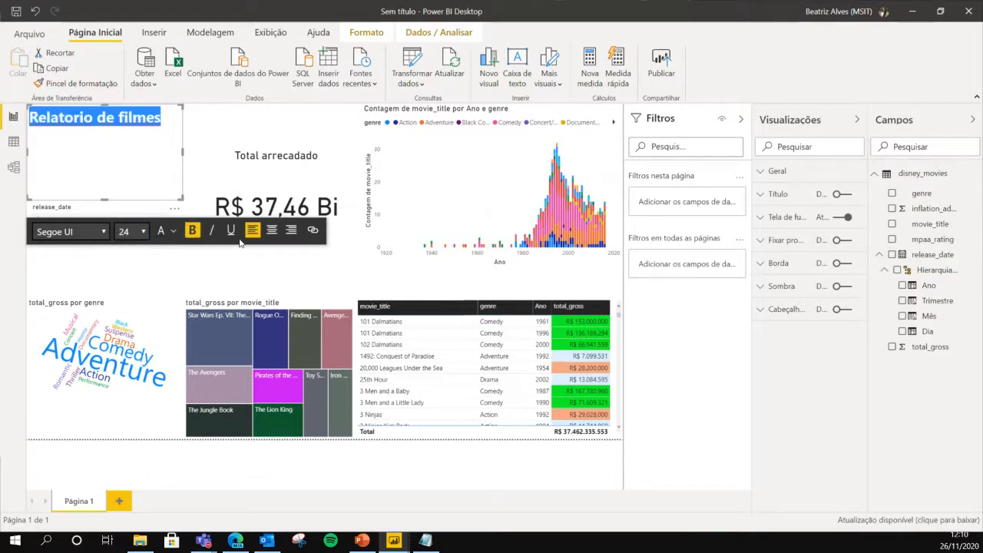
{"action": "left_click", "coordinate": [272, 230]}
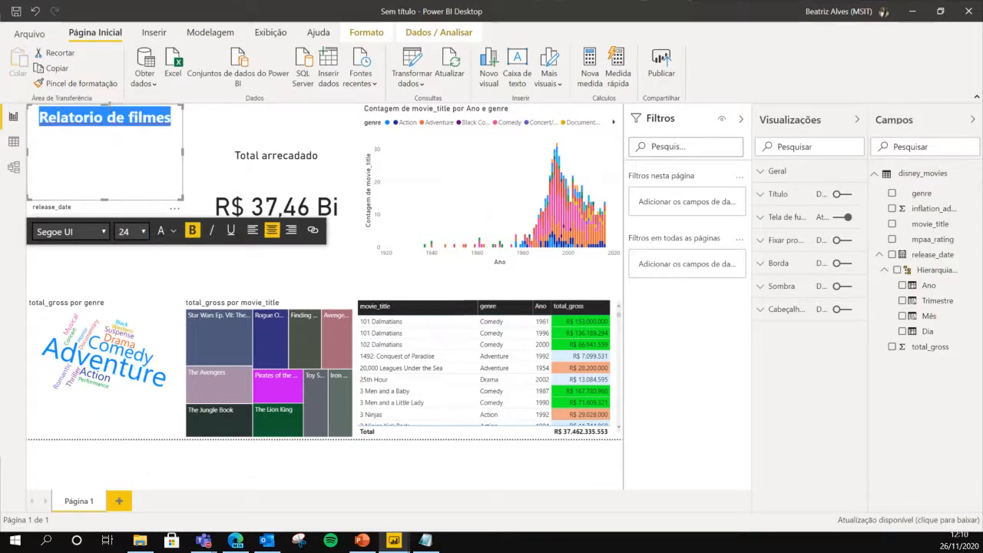
{"action": "left_click_drag", "start_coordinate": [106, 106], "coordinate": [111, 153]}
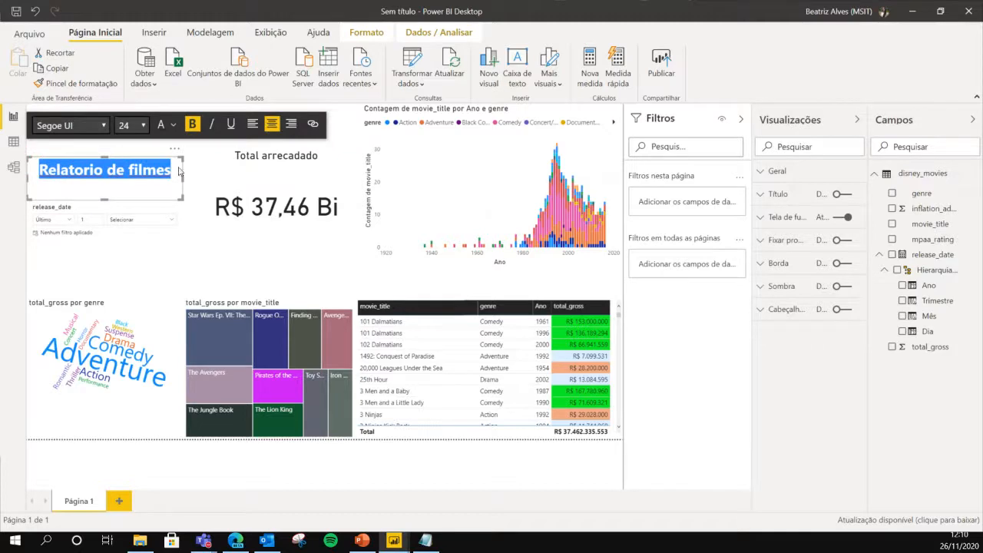
{"action": "left_click", "coordinate": [173, 196]}
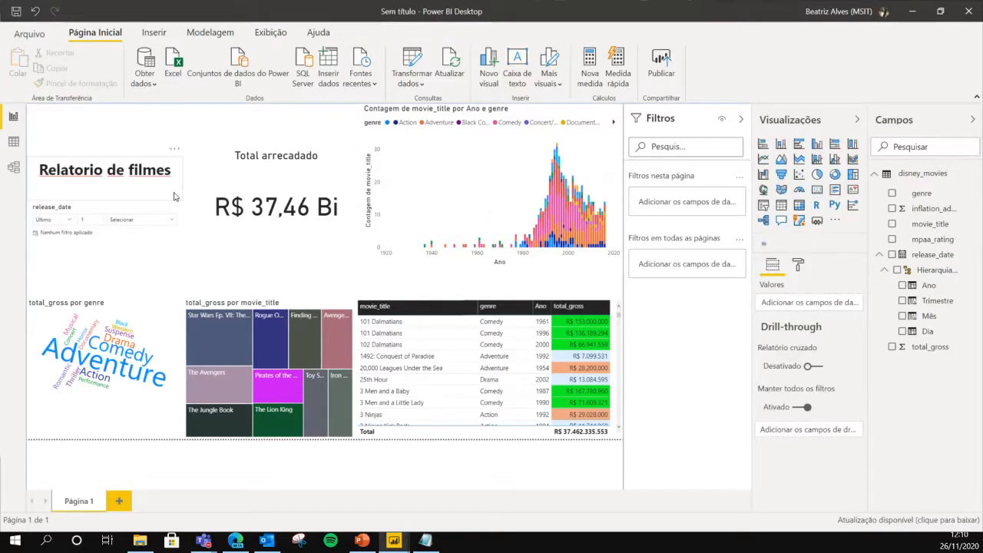
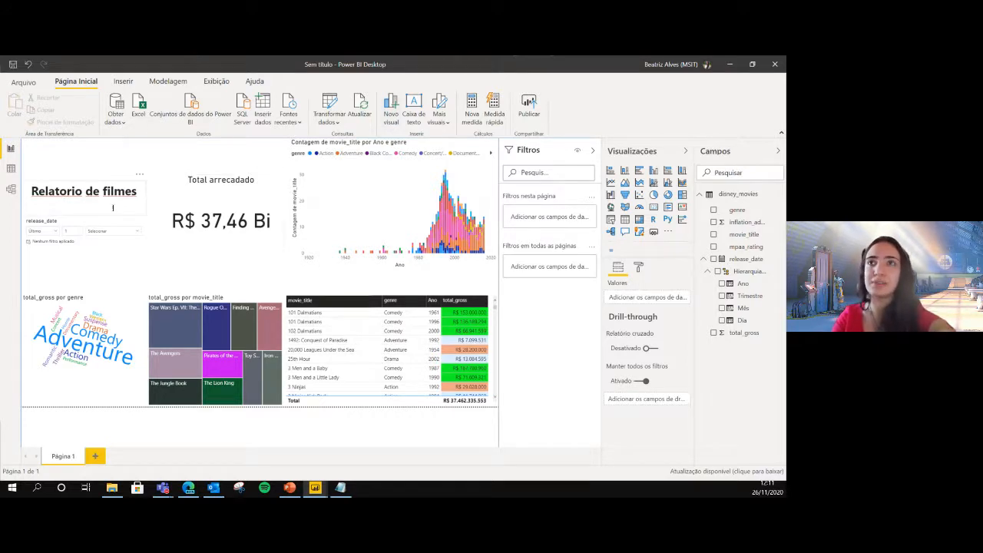
Shrink the "Total arrecadado" card slightly from its upper-left corner and insert the iconFilmes image on the page.
{"action": "left_click_drag", "start_coordinate": [149, 172], "coordinate": [137, 169]}
{"action": "left_click", "coordinate": [145, 174]}
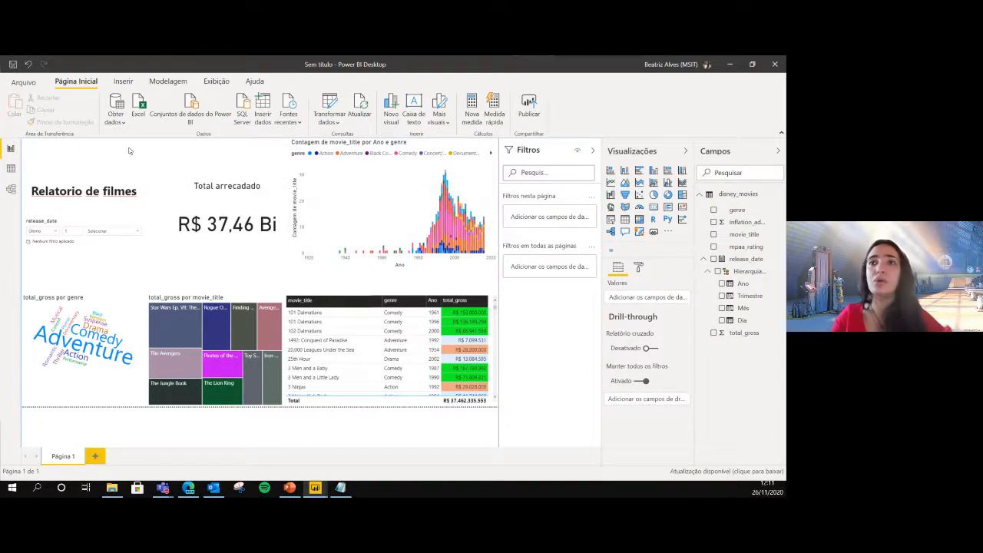
{"action": "left_click", "coordinate": [121, 81]}
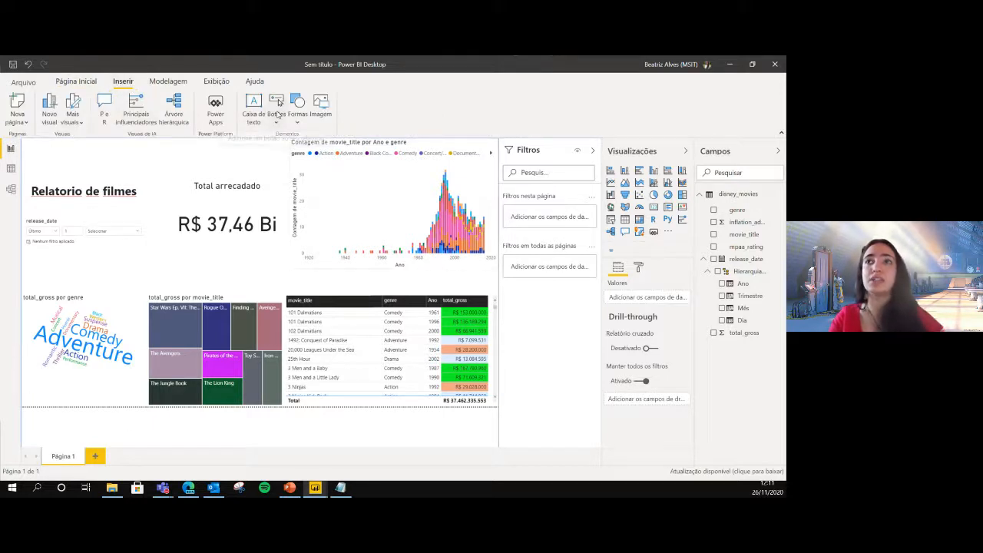
{"action": "left_click", "coordinate": [276, 113]}
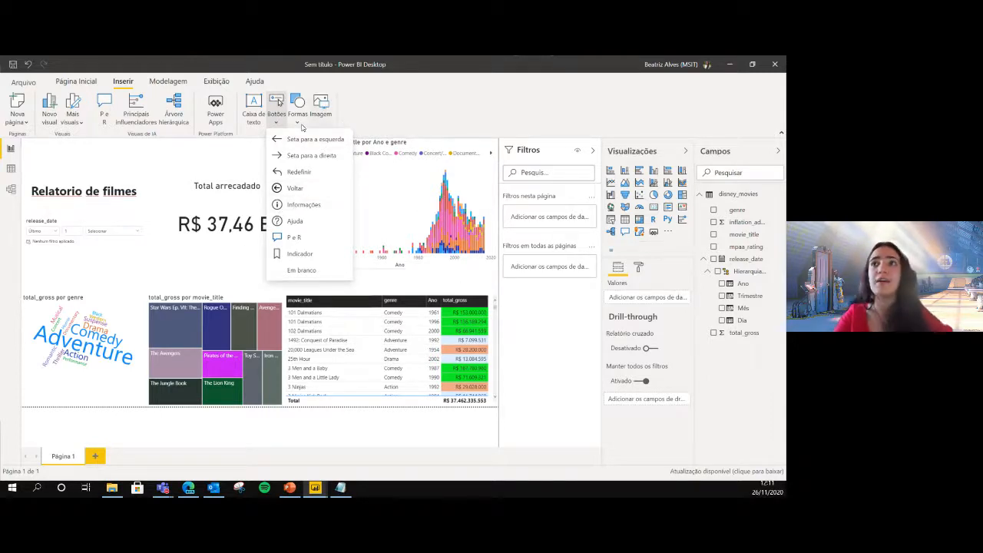
{"action": "left_click", "coordinate": [301, 124]}
{"action": "left_click", "coordinate": [321, 106]}
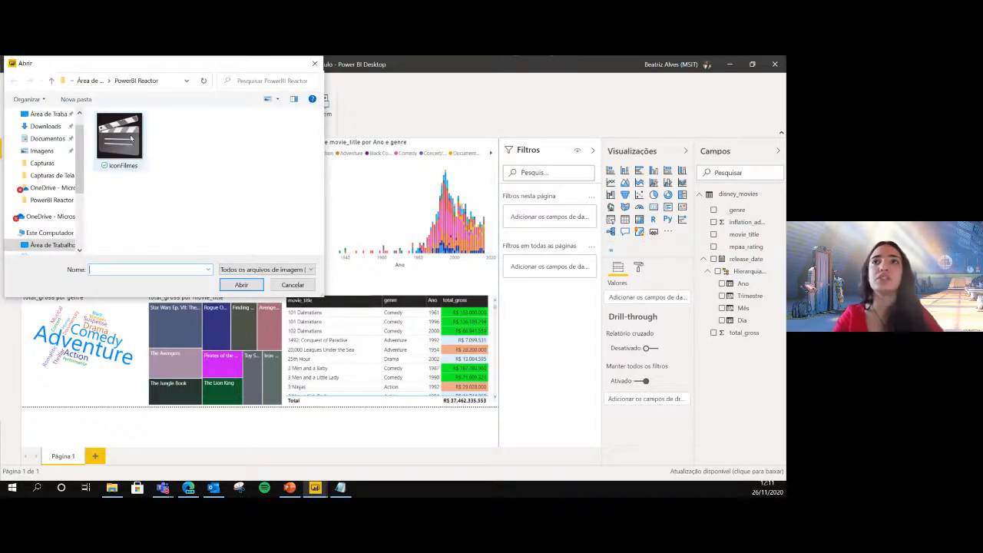
{"action": "double_click", "coordinate": [125, 148]}
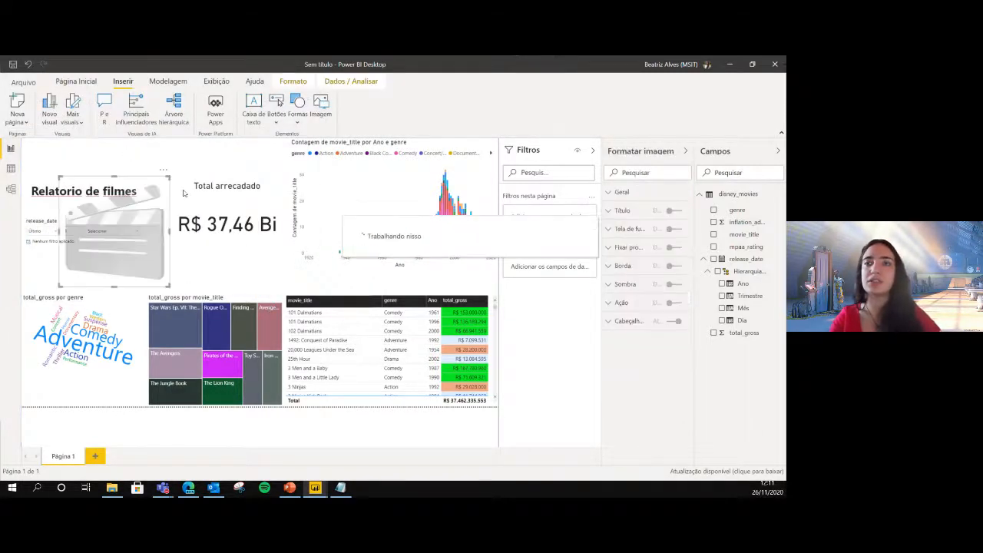
Scale the clapperboard image down to a small icon and place it above the report title.
{"action": "left_click", "coordinate": [170, 178]}
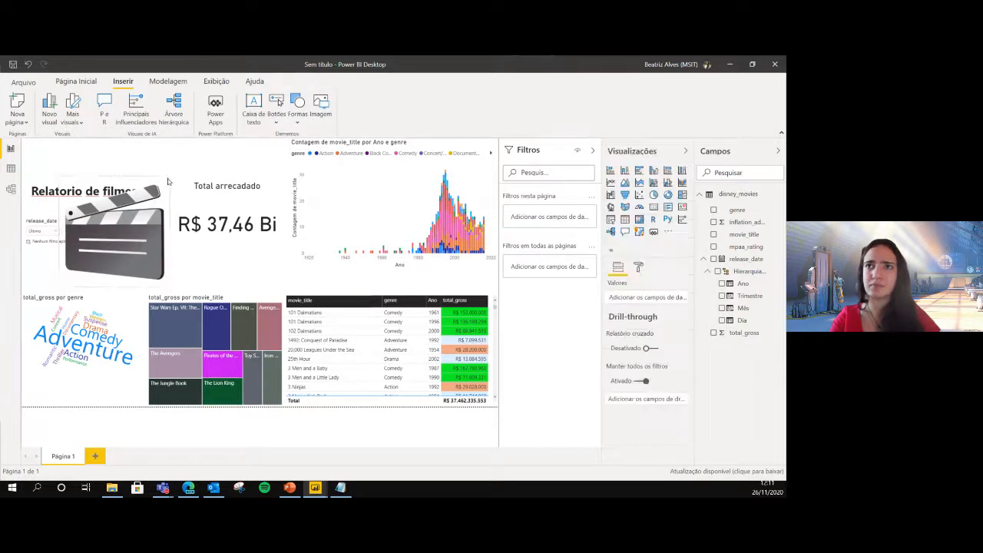
{"action": "left_click", "coordinate": [168, 179]}
{"action": "left_click_drag", "start_coordinate": [168, 178], "coordinate": [82, 177]}
{"action": "left_click", "coordinate": [137, 162]}
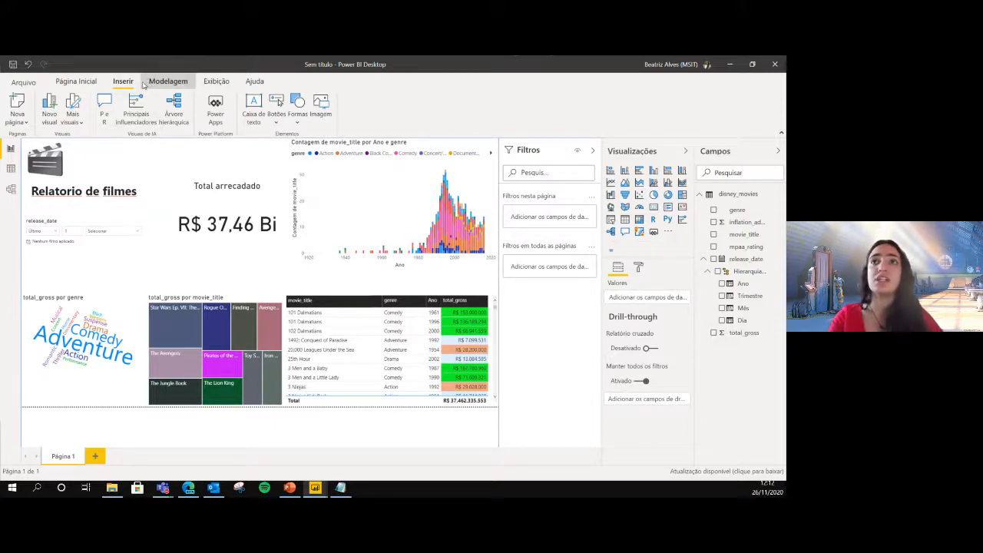
Apply the "Parque urbano" theme to the report.
{"action": "left_click", "coordinate": [173, 83]}
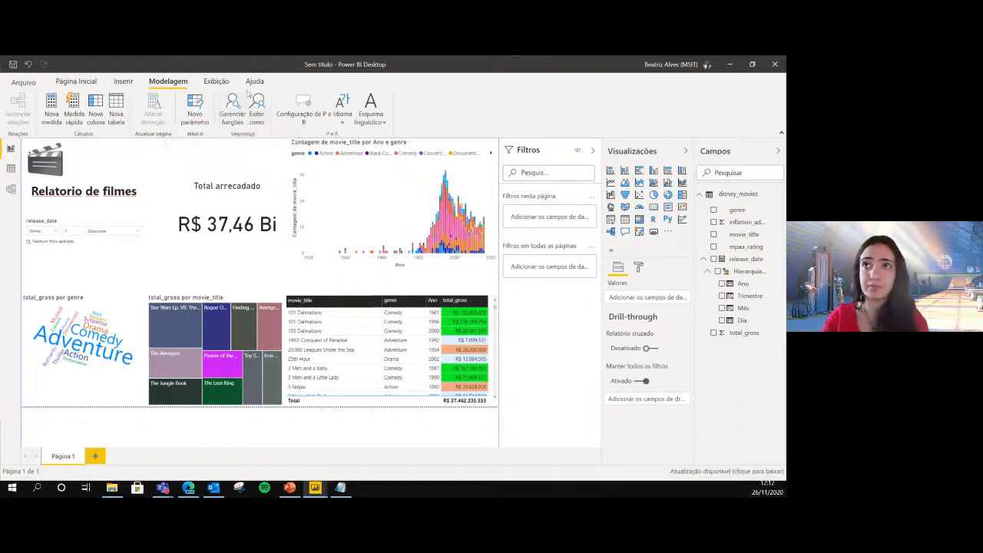
{"action": "left_click", "coordinate": [216, 82]}
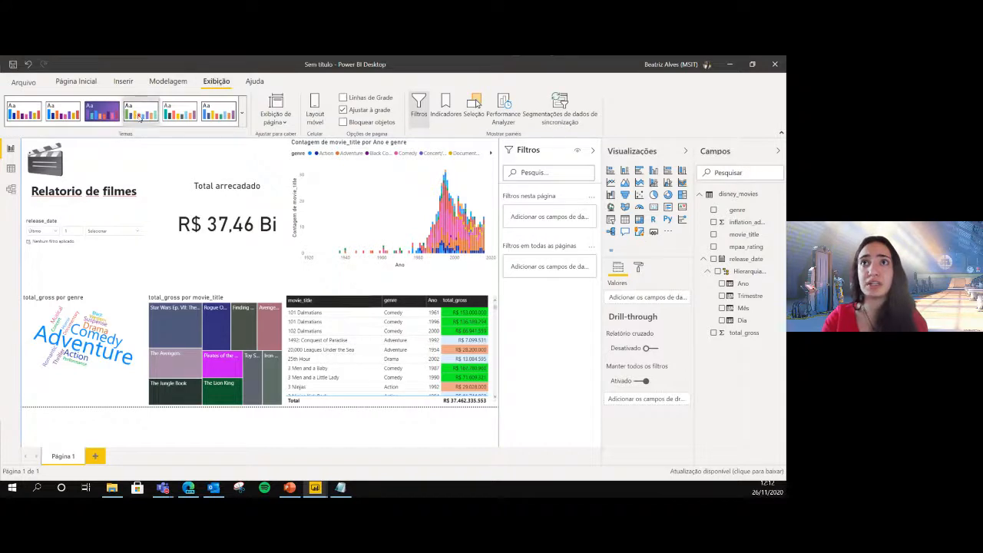
{"action": "left_click", "coordinate": [242, 113]}
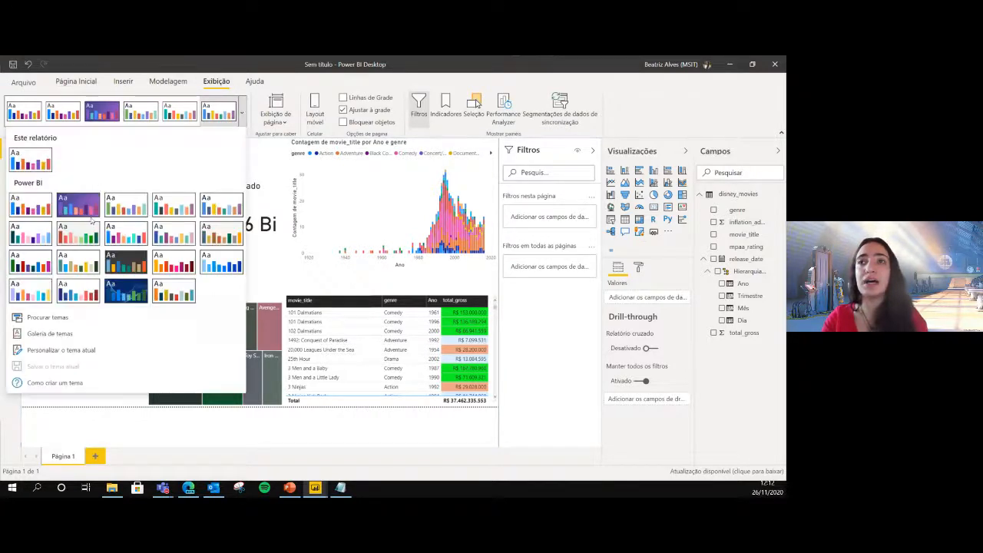
{"action": "left_click", "coordinate": [144, 218]}
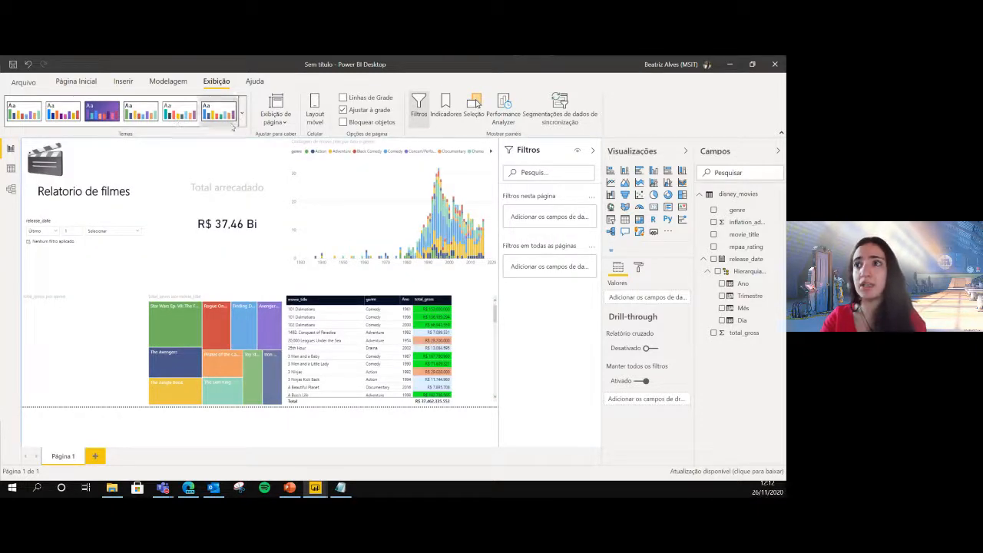
In the mobile layout, place the report title at the top and add an enlarged genre word cloud below it.
{"action": "left_click", "coordinate": [315, 109]}
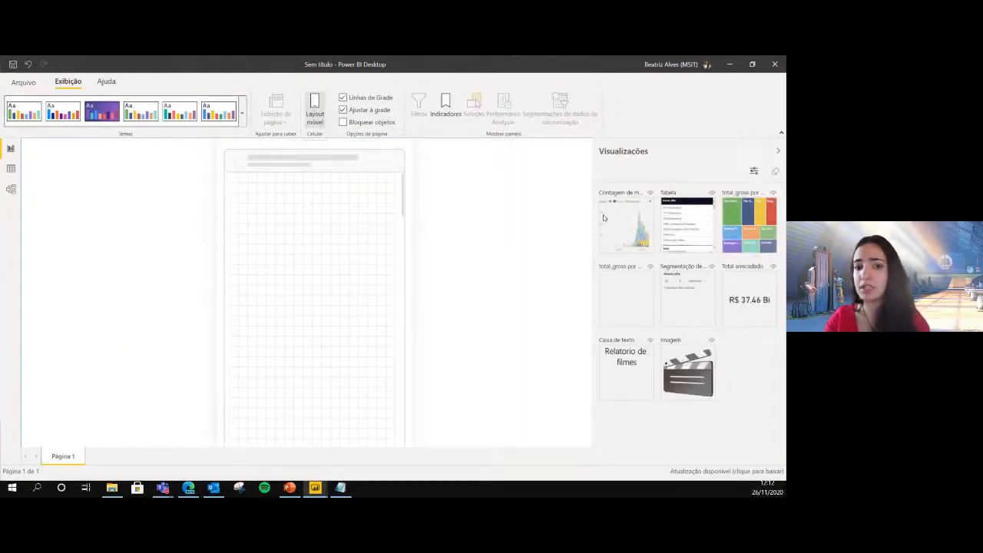
{"action": "left_click_drag", "start_coordinate": [618, 367], "coordinate": [306, 192]}
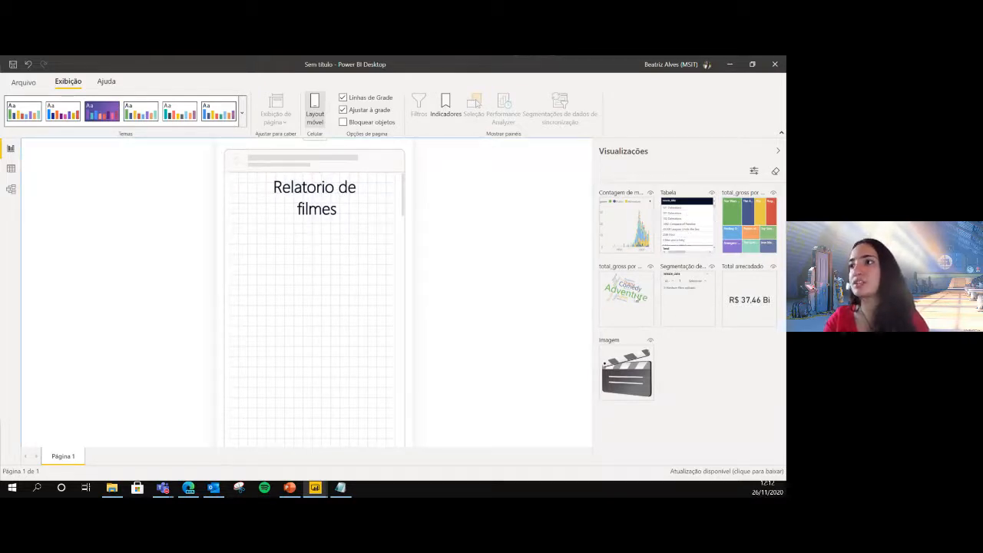
{"action": "left_click_drag", "start_coordinate": [625, 295], "coordinate": [266, 272]}
{"action": "left_click_drag", "start_coordinate": [299, 314], "coordinate": [294, 304]}
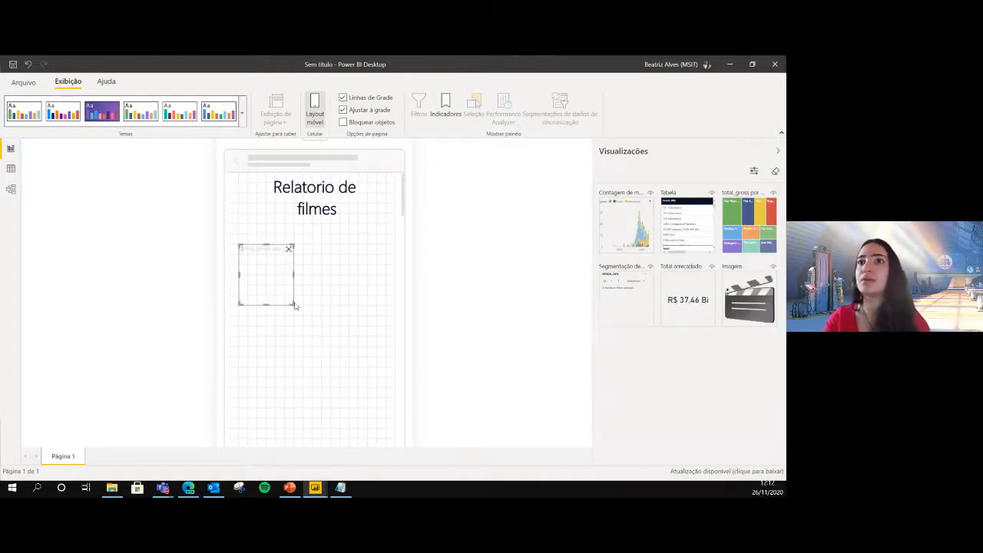
{"action": "left_click_drag", "start_coordinate": [358, 332], "coordinate": [366, 334]}
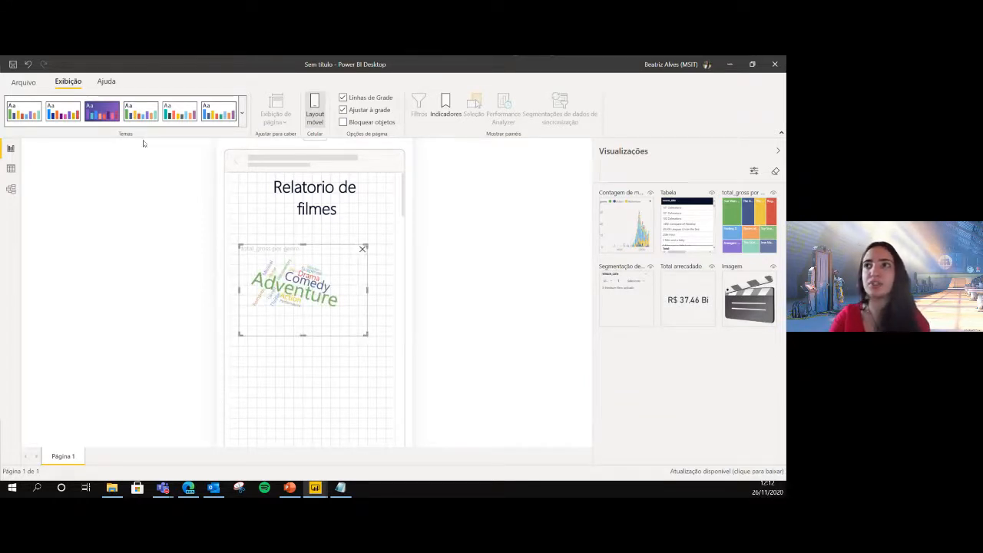
Leave the mobile layout and return to the full report page.
{"action": "left_click", "coordinate": [33, 82]}
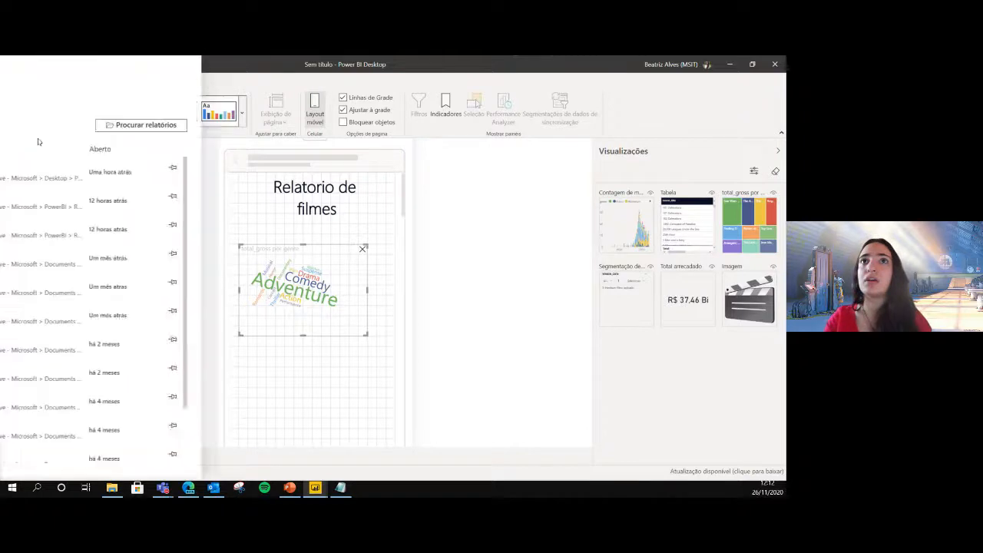
{"action": "left_click", "coordinate": [14, 71]}
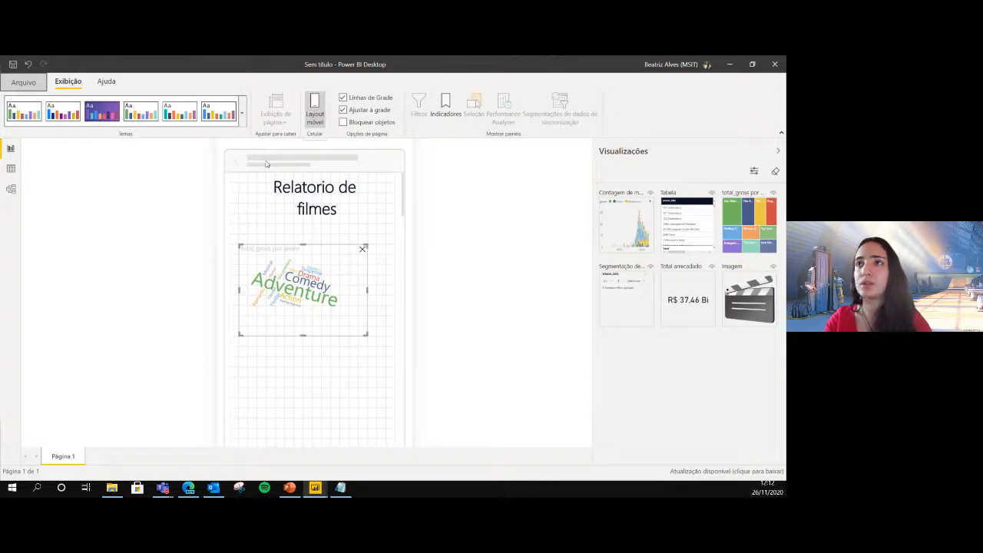
{"action": "left_click", "coordinate": [307, 121]}
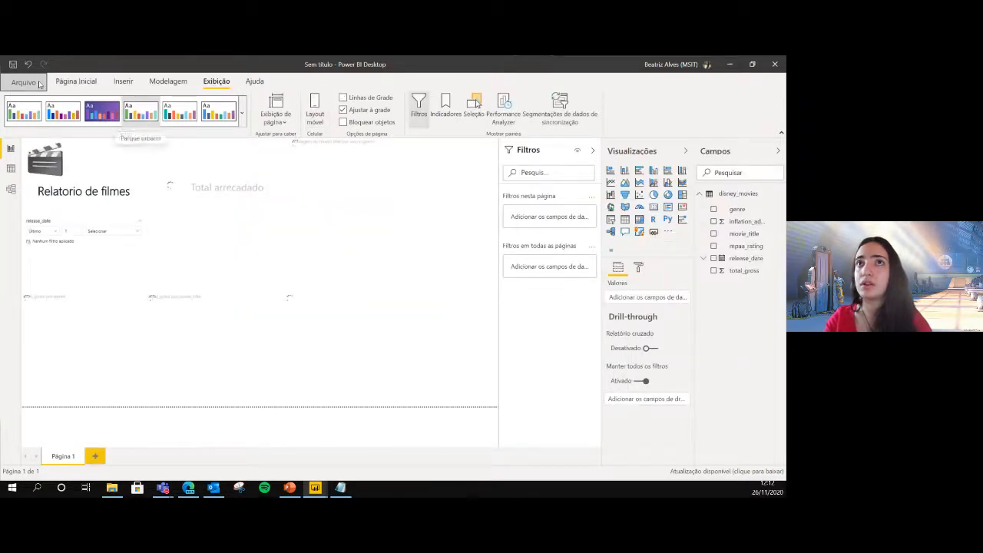
Start publishing the report and save it as filmes2 in the PowerBI Reactor folder.
{"action": "left_click", "coordinate": [92, 86]}
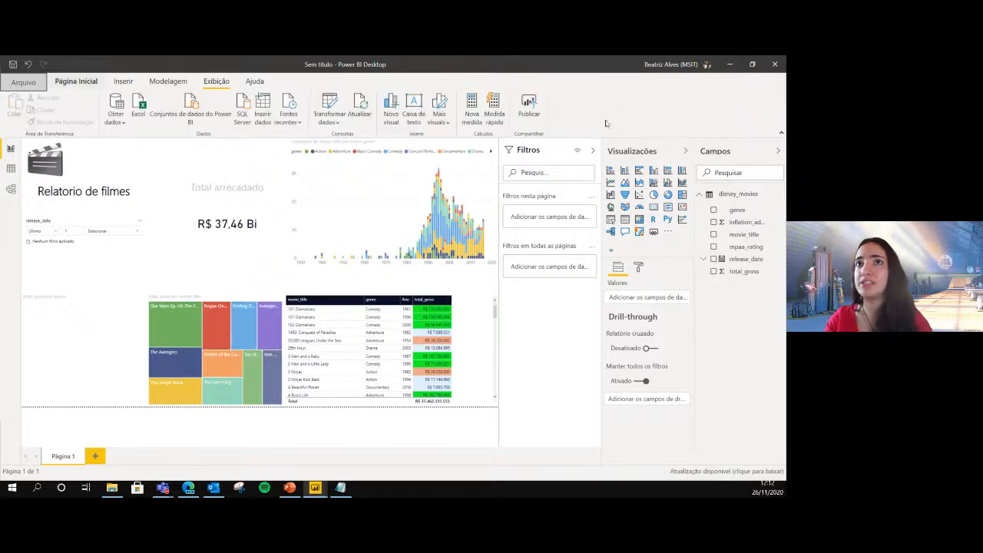
{"action": "left_click", "coordinate": [529, 108]}
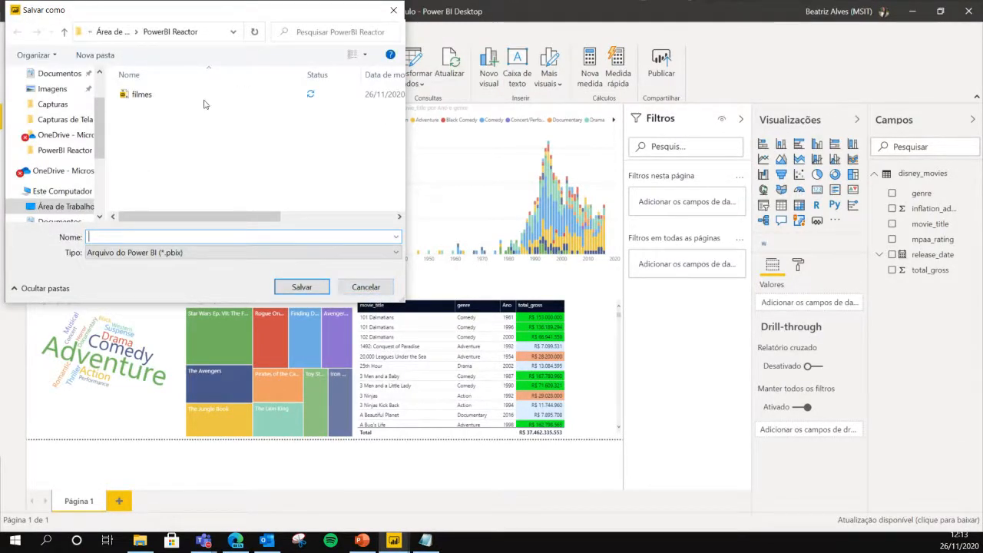
{"action": "type", "text": "fil"}
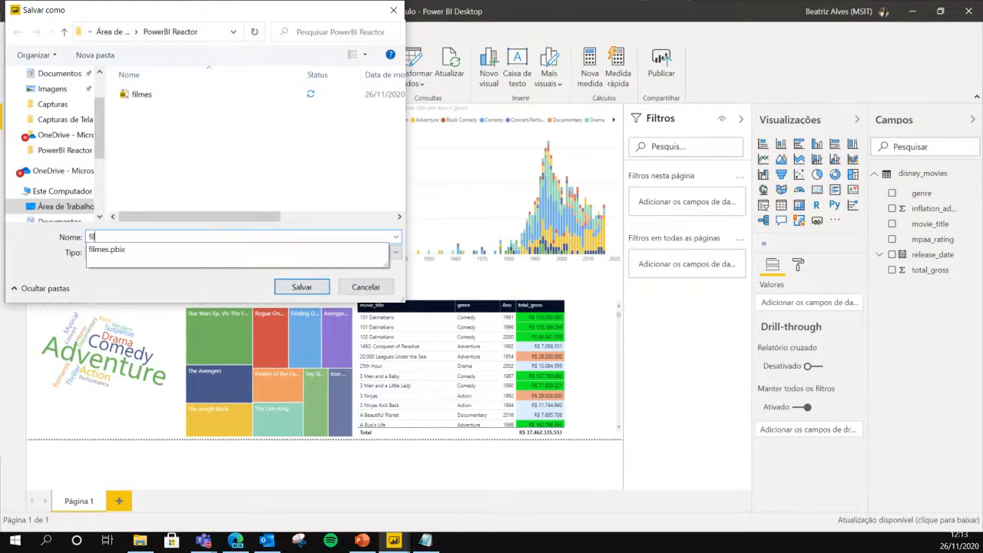
{"action": "type", "text": "mes2"}
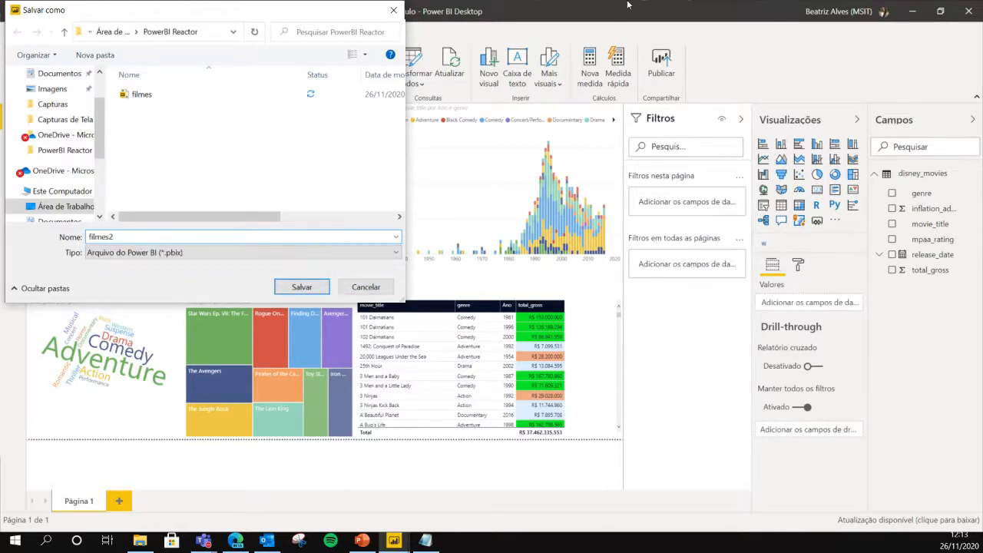
{"action": "left_click", "coordinate": [300, 287]}
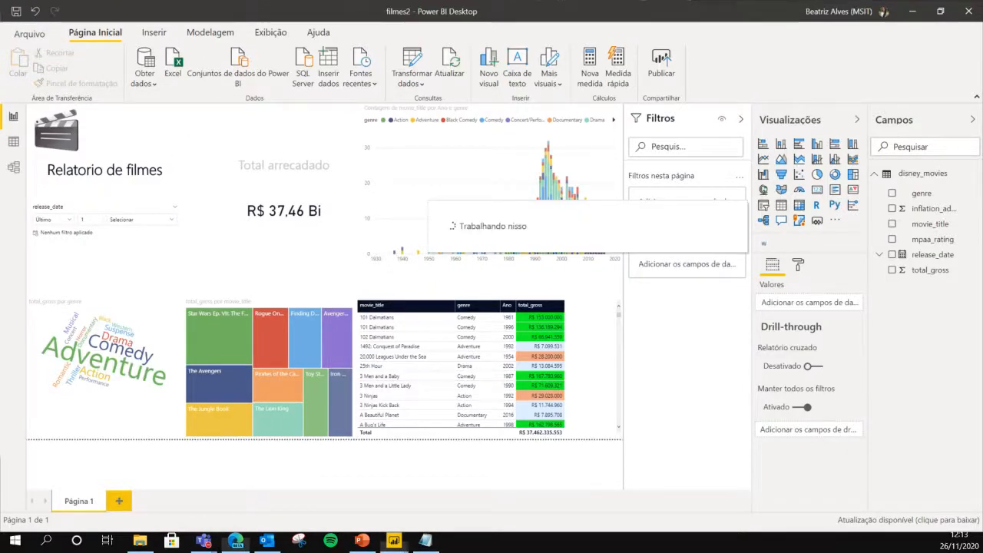
Switch to the published filmes report in the browser and examine its sharing, embedding and export options.
{"action": "left_click", "coordinate": [235, 541]}
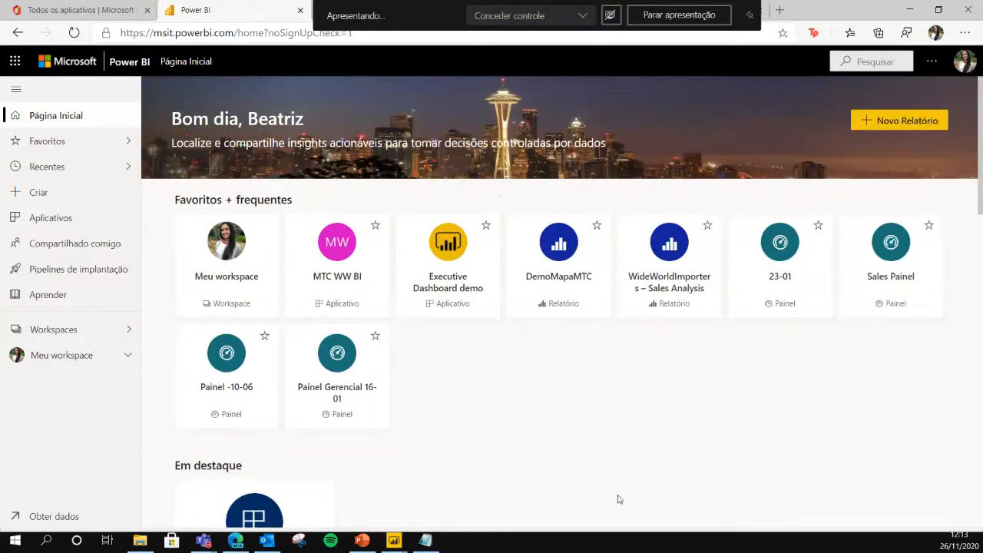
{"action": "key", "text": "ctrl+Tab"}
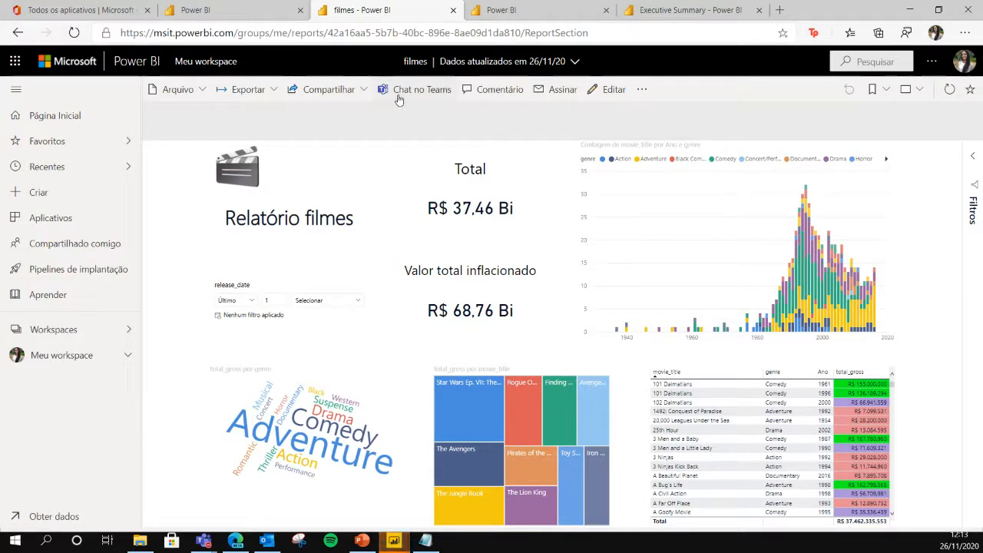
{"action": "left_click", "coordinate": [362, 96]}
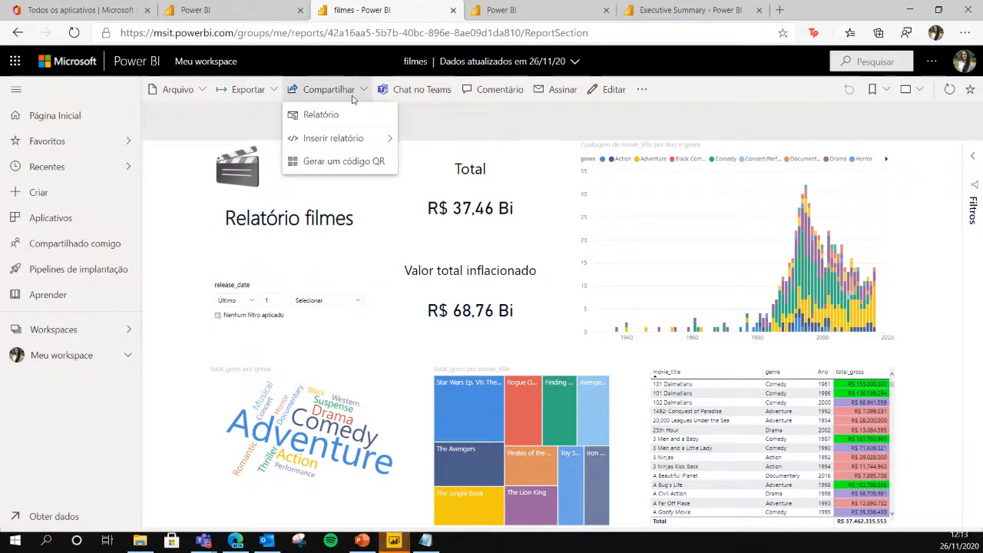
{"action": "mouse_move", "coordinate": [362, 139]}
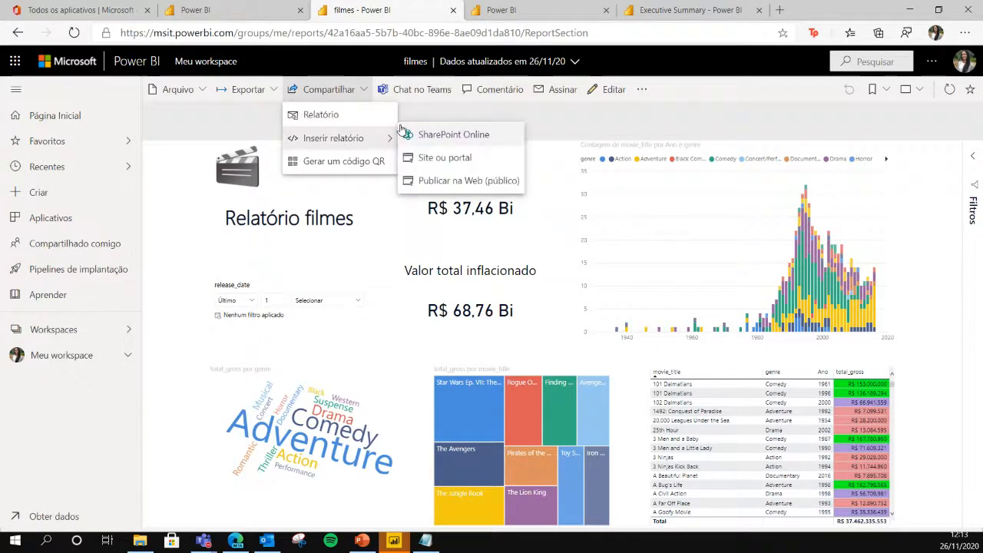
{"action": "left_click", "coordinate": [248, 90]}
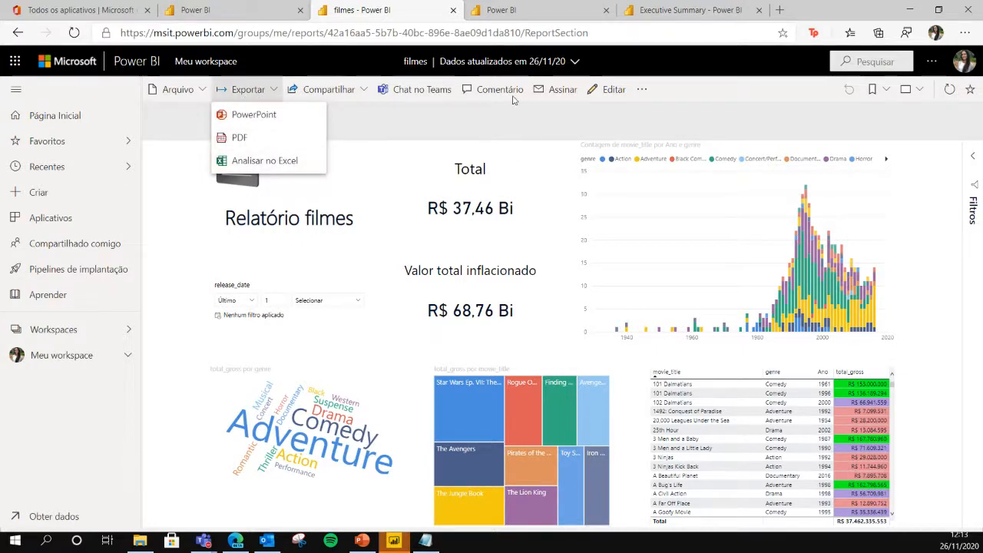
{"action": "left_click", "coordinate": [512, 127]}
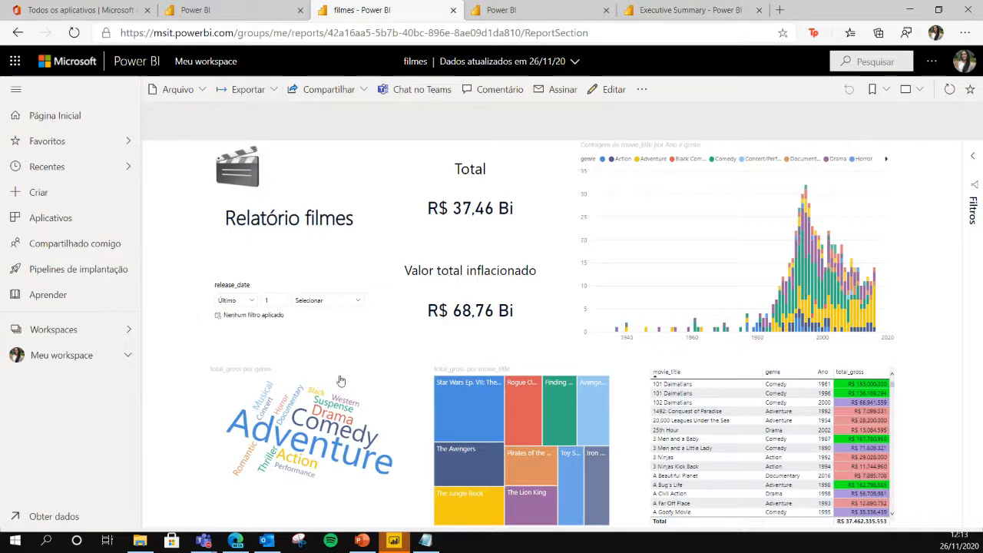
Pin the genre word cloud to a new dashboard named "filmes Painel" and open that dashboard.
{"action": "mouse_move", "coordinate": [340, 373]}
{"action": "mouse_move", "coordinate": [215, 406]}
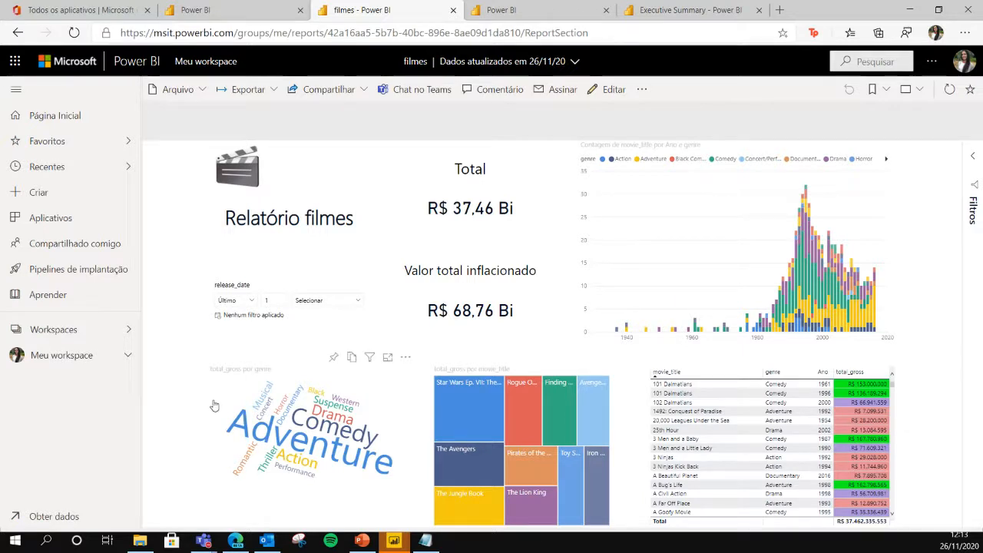
{"action": "left_click", "coordinate": [334, 359]}
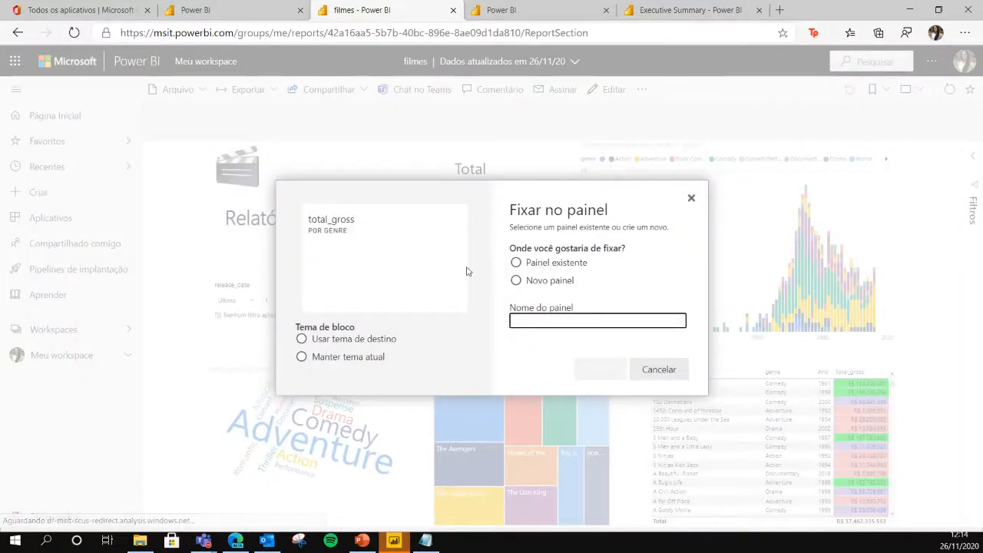
{"action": "left_click", "coordinate": [522, 282]}
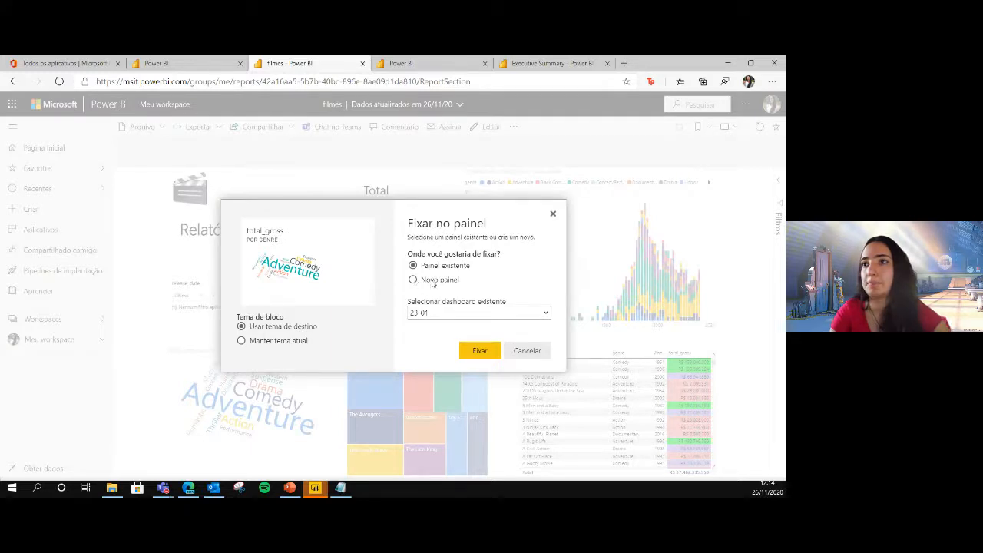
{"action": "left_click", "coordinate": [432, 282]}
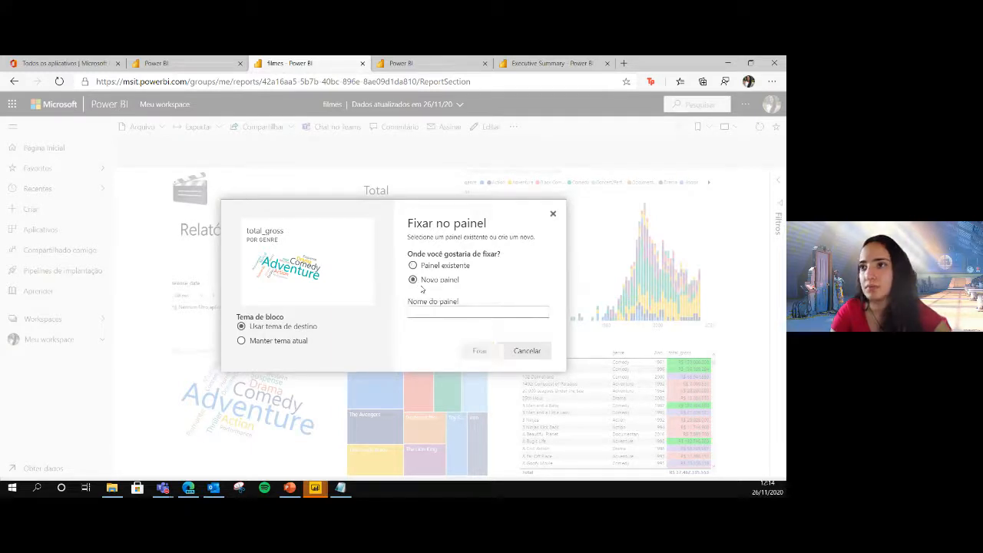
{"action": "left_click", "coordinate": [424, 311]}
{"action": "type", "text": "hl"}
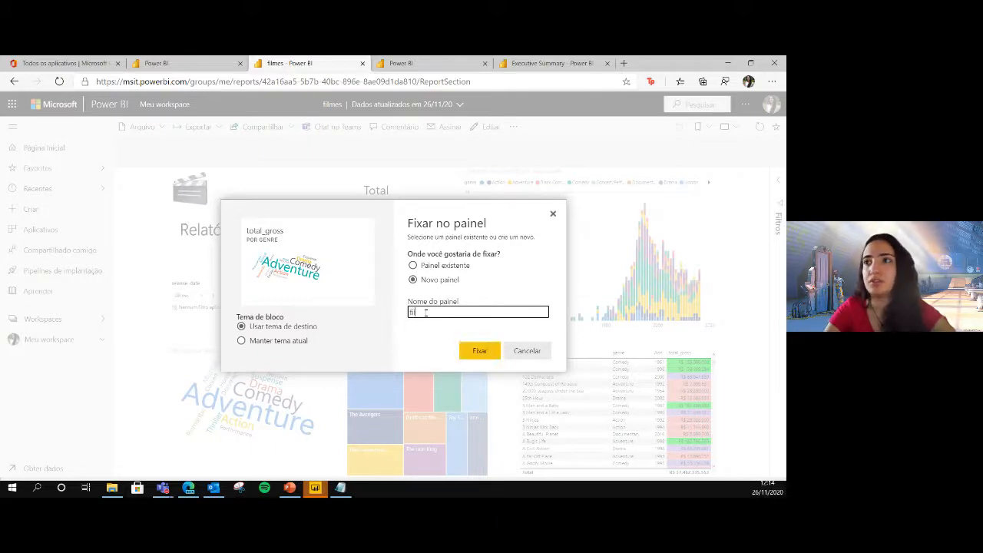
{"action": "type", "text": "mes Painel"}
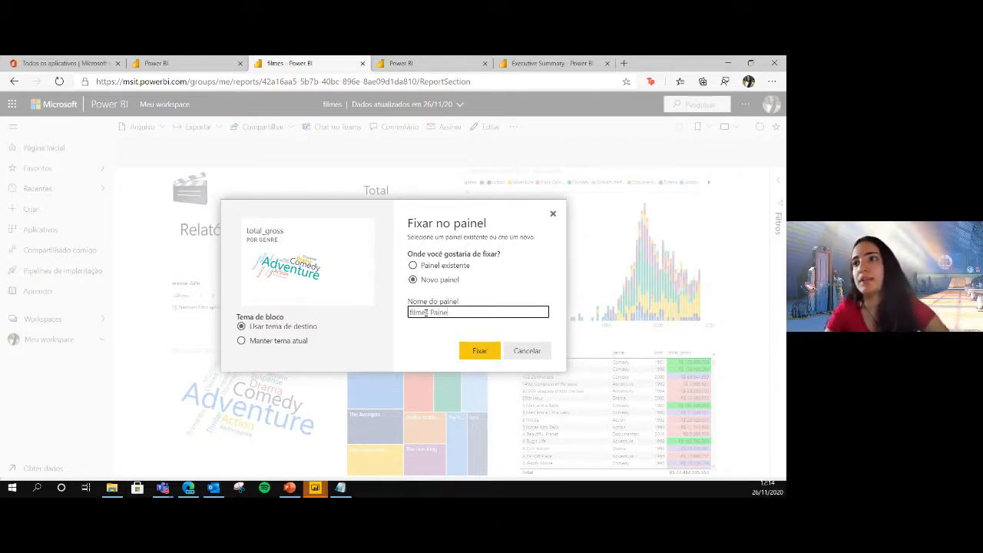
{"action": "left_click", "coordinate": [481, 347]}
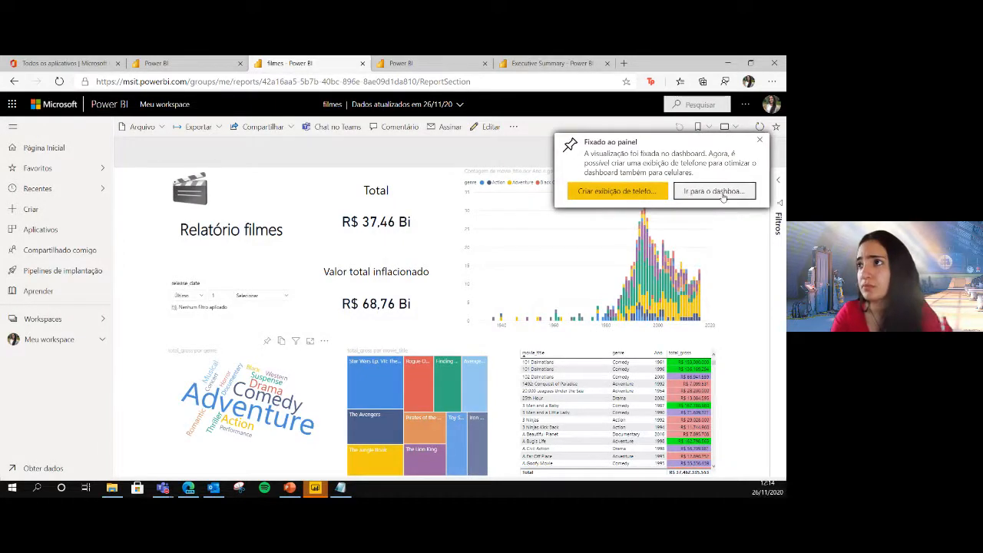
{"action": "left_click", "coordinate": [725, 192]}
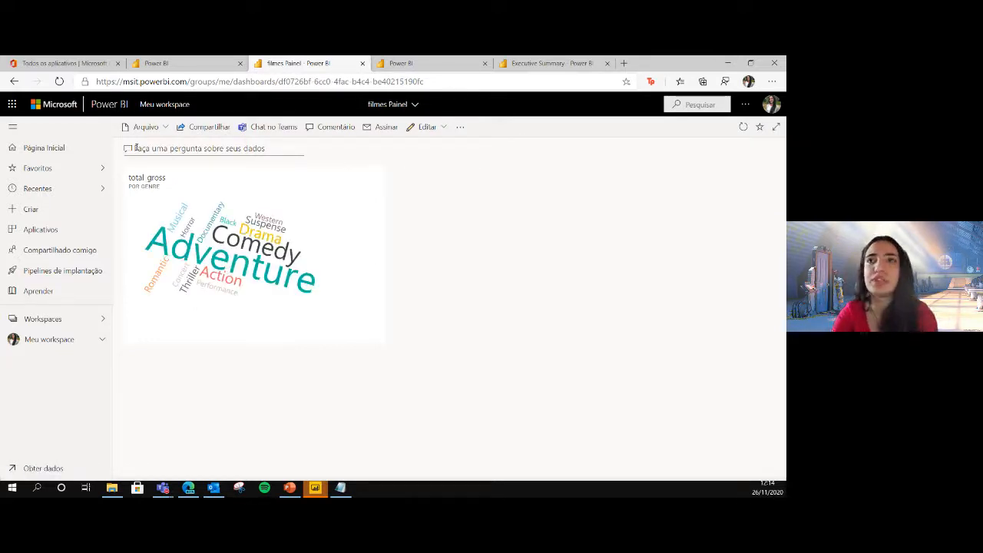
Ask the dashboard's Q&A the suggested question "number of genres" and pin the answer to filmes Painel.
{"action": "left_click", "coordinate": [156, 148]}
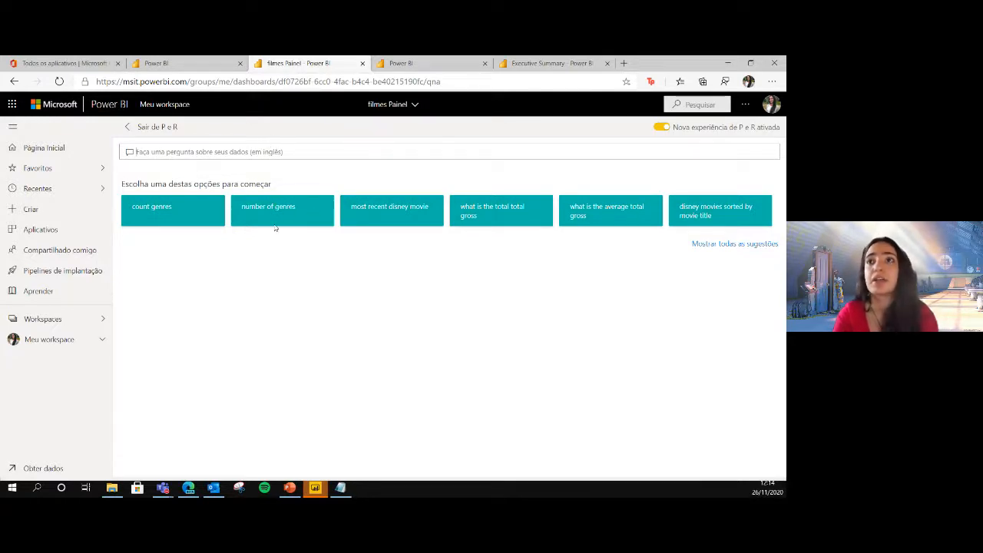
{"action": "left_click", "coordinate": [267, 210]}
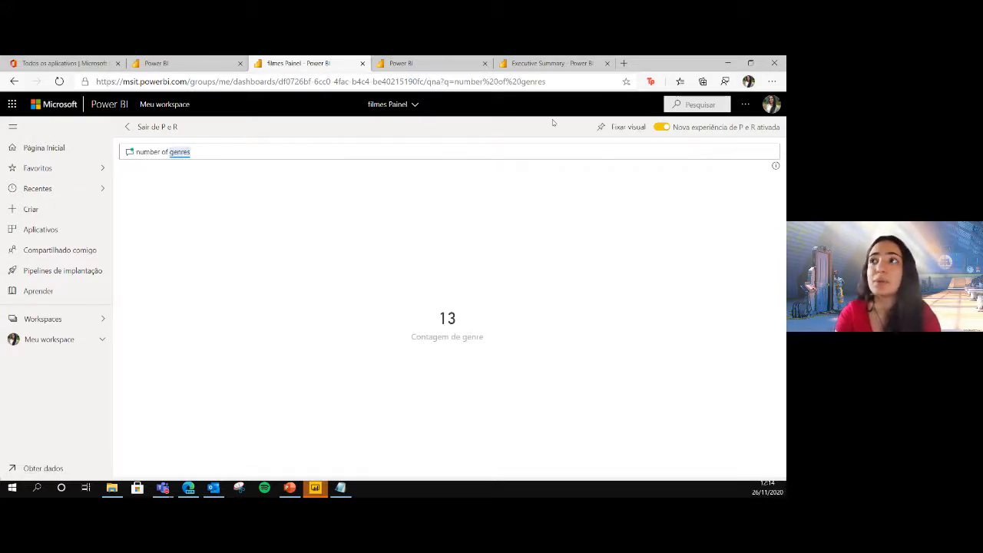
{"action": "left_click", "coordinate": [605, 129]}
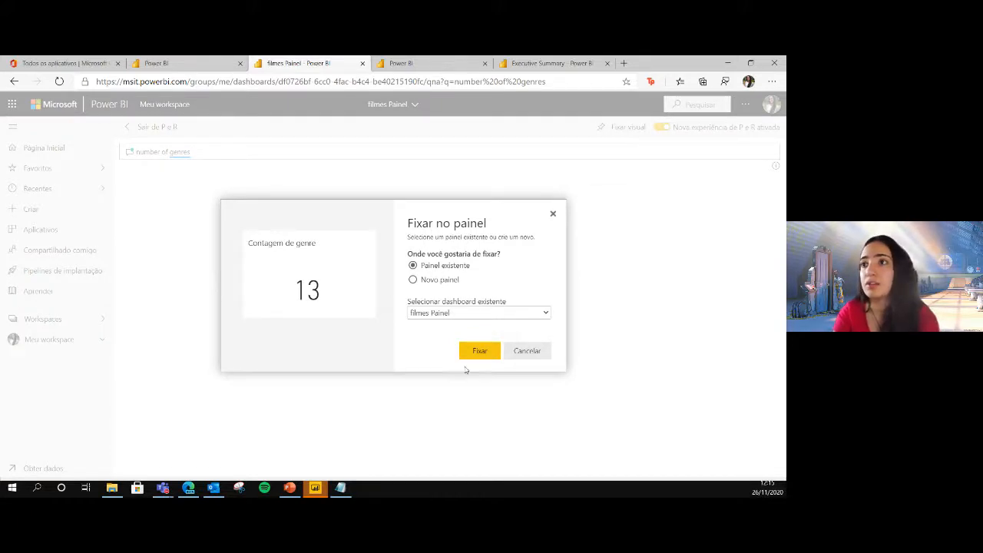
{"action": "left_click", "coordinate": [465, 357]}
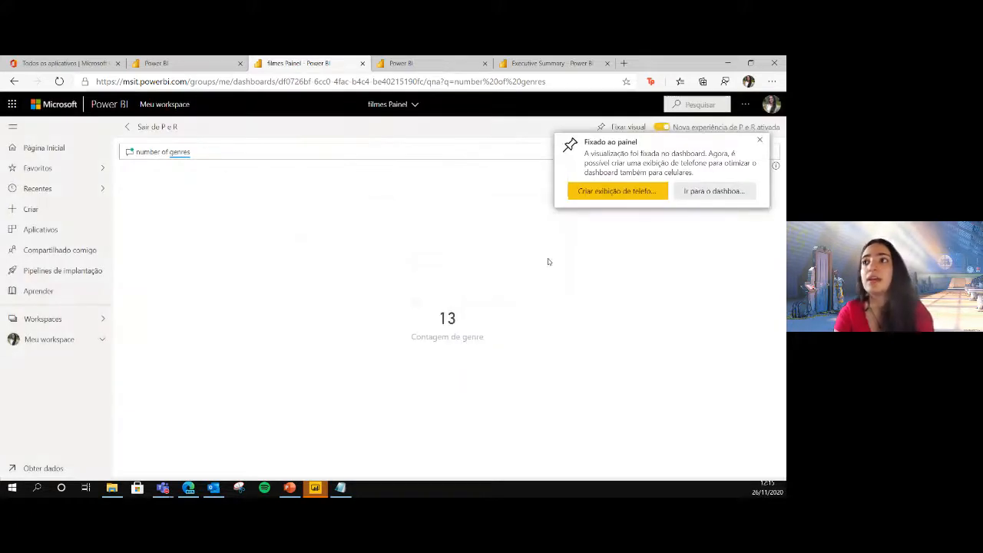
Query "most recent disney movie" and "what is the average total gross" in Q&A, and return to the dashboard.
{"action": "left_click_drag", "start_coordinate": [233, 151], "coordinate": [89, 137]}
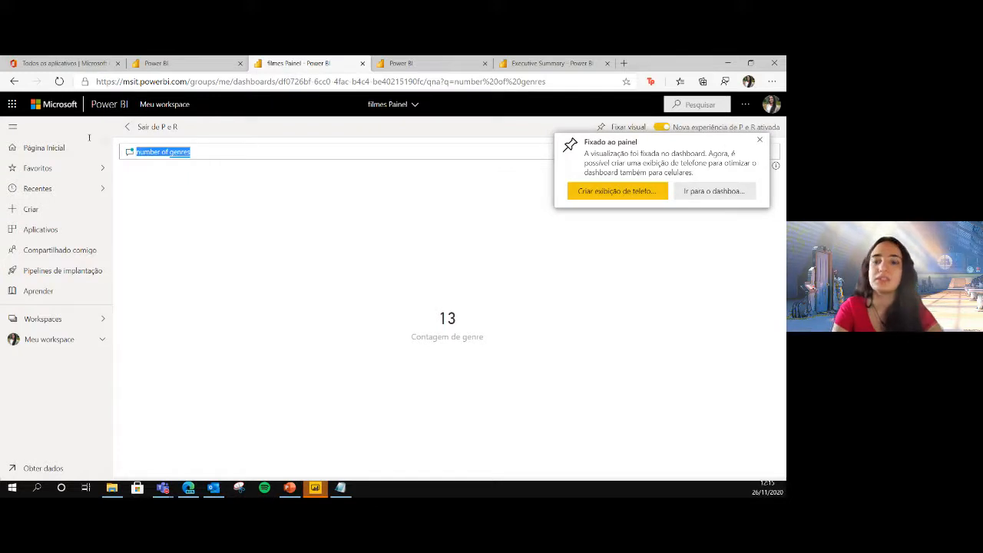
{"action": "key", "text": "BackSpace"}
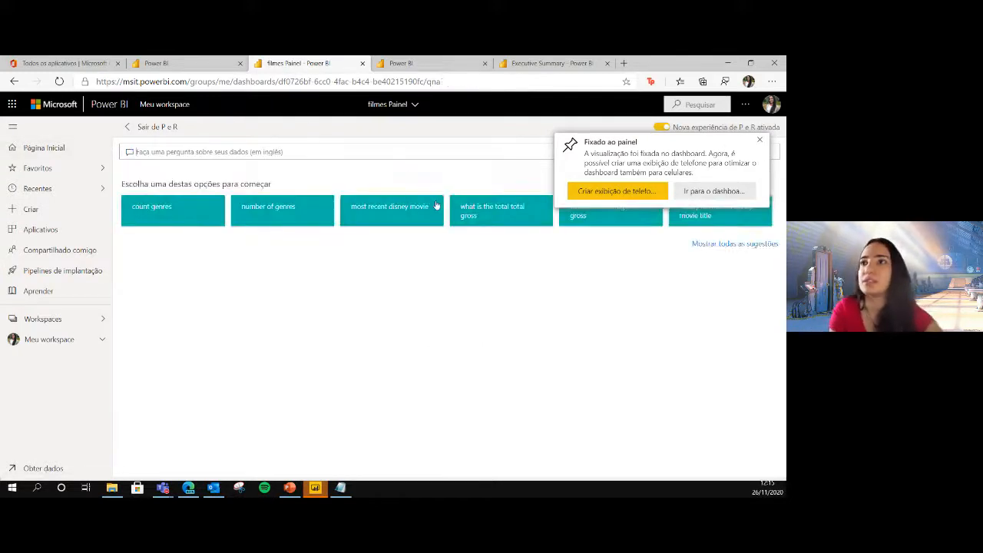
{"action": "left_click", "coordinate": [407, 216]}
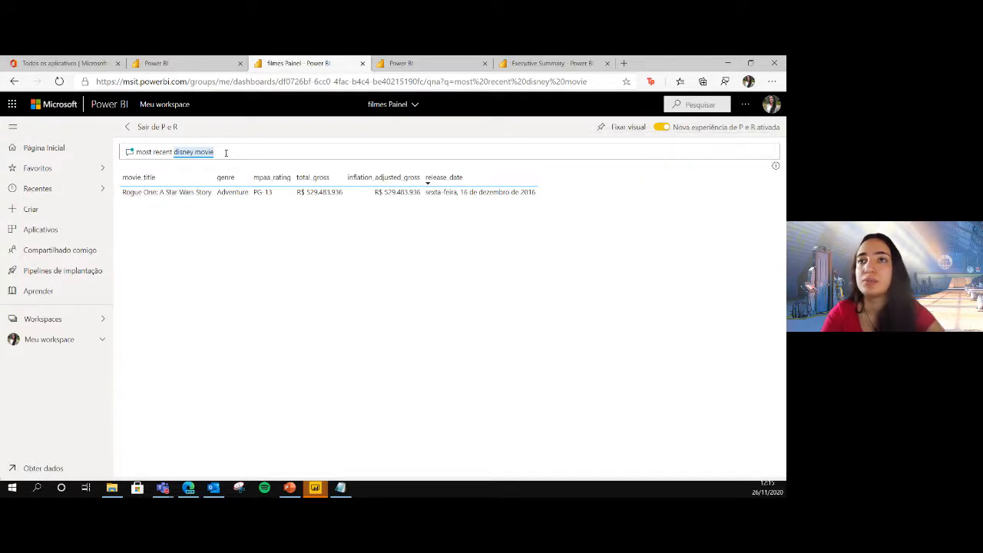
{"action": "left_click_drag", "start_coordinate": [231, 152], "coordinate": [131, 156]}
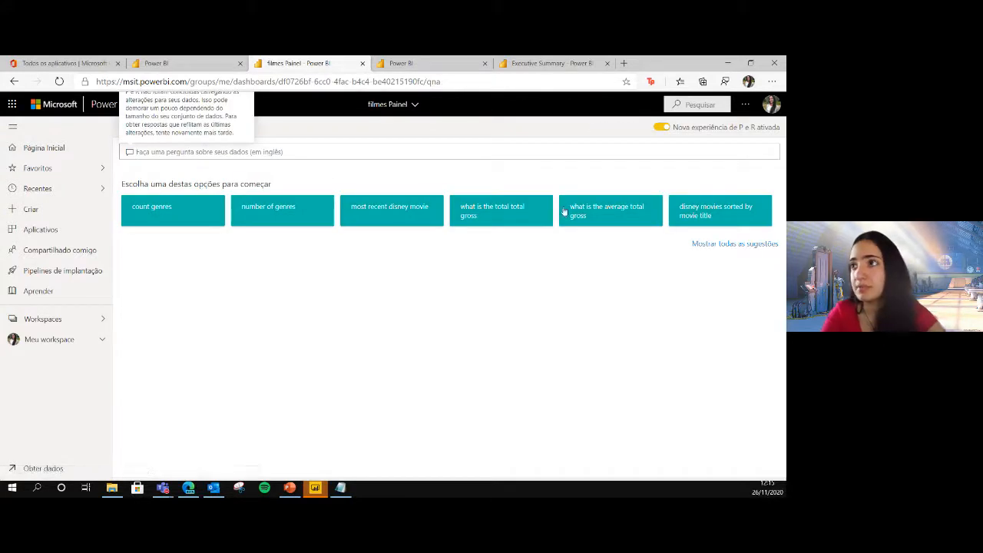
{"action": "left_click", "coordinate": [602, 217]}
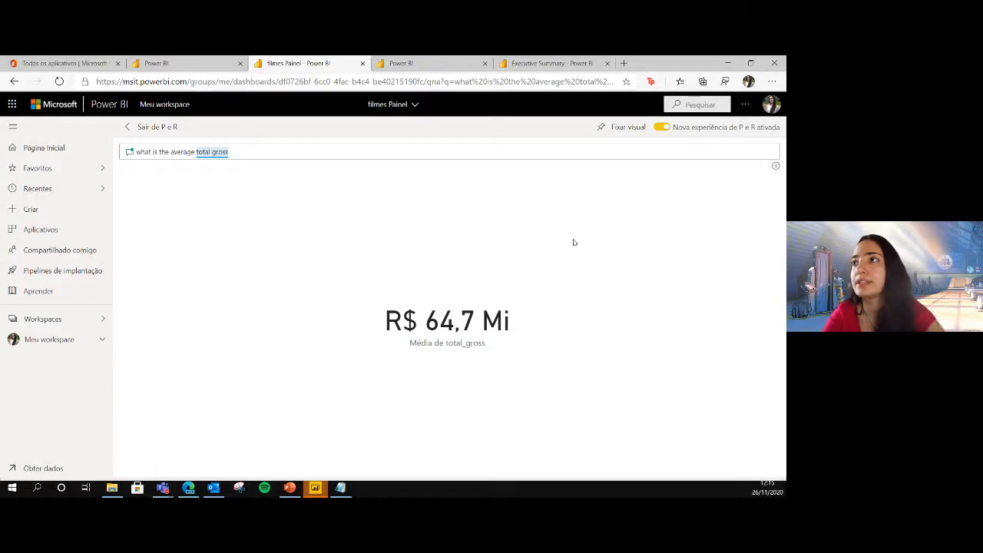
{"action": "left_click", "coordinate": [174, 127]}
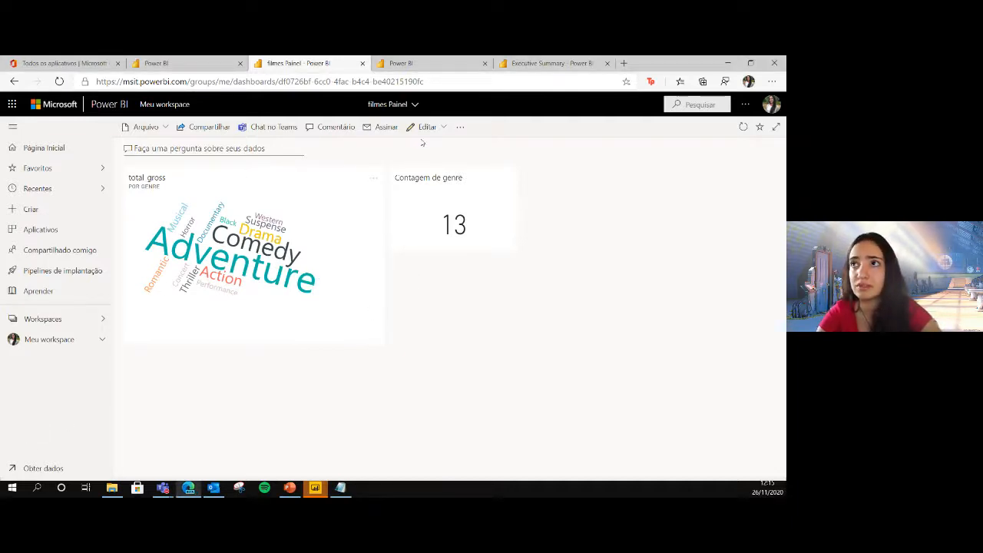
Open the dashboard's usage metrics report, check its slicer options, and return to Meu workspace.
{"action": "left_click", "coordinate": [456, 127]}
{"action": "left_click", "coordinate": [456, 127]}
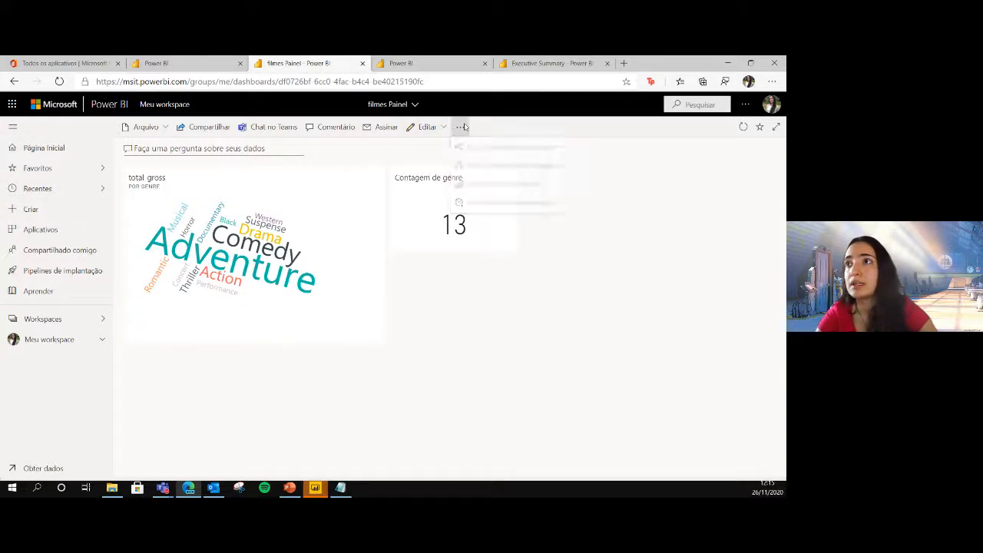
{"action": "left_click", "coordinate": [462, 131]}
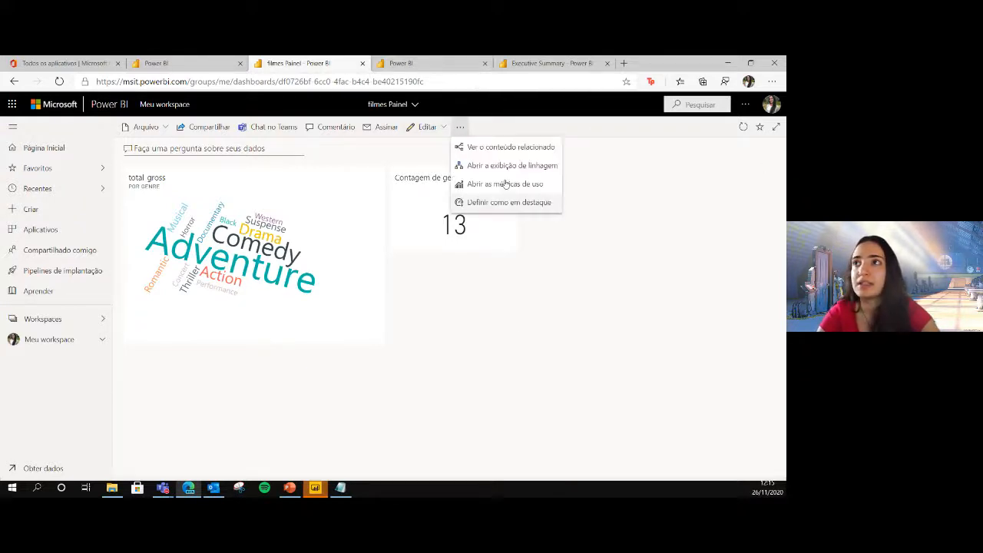
{"action": "left_click", "coordinate": [498, 184]}
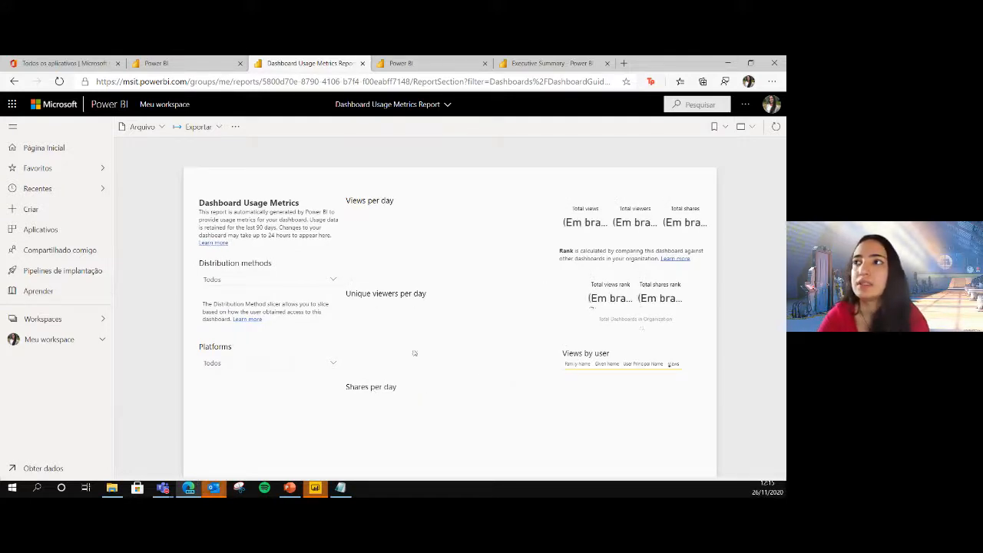
{"action": "left_click", "coordinate": [332, 362]}
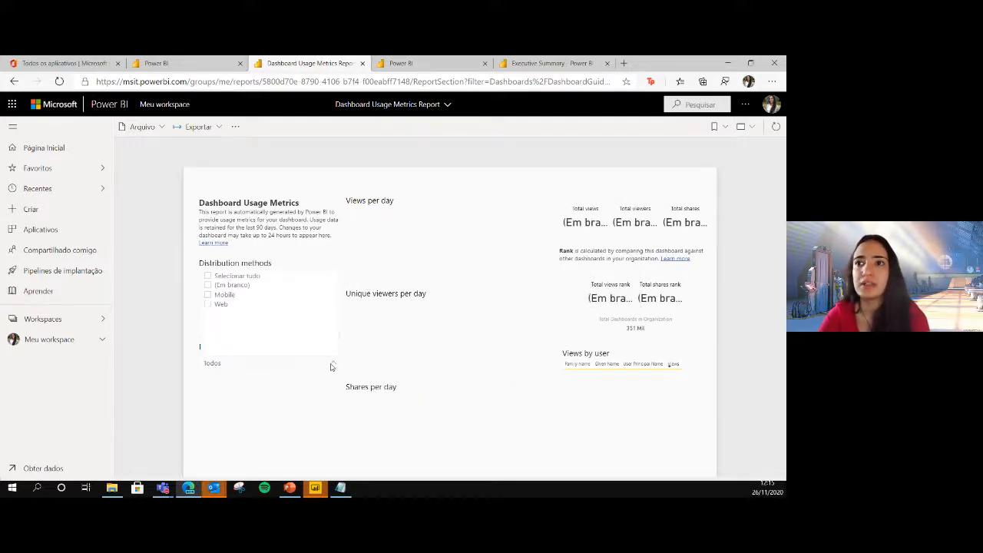
{"action": "left_click", "coordinate": [331, 367]}
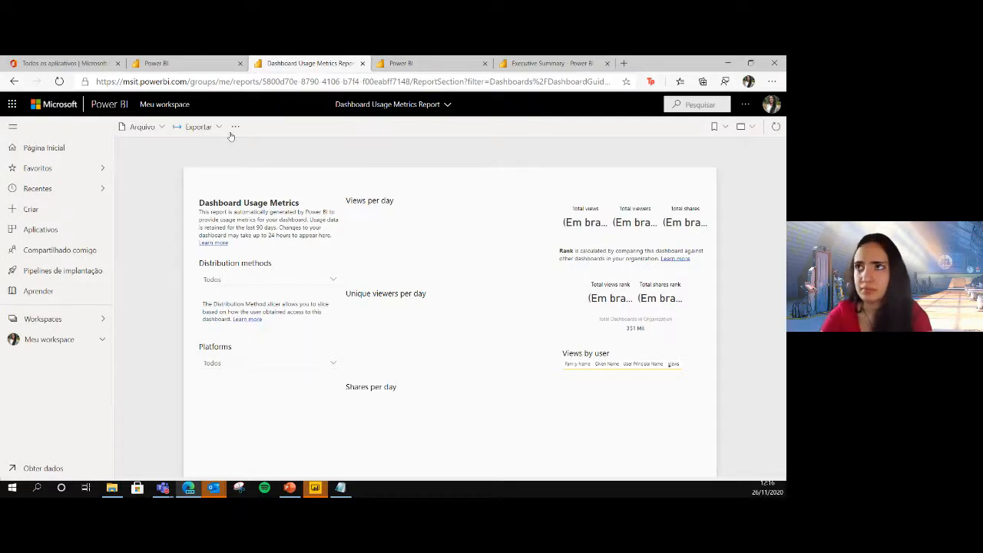
{"action": "left_click", "coordinate": [61, 346]}
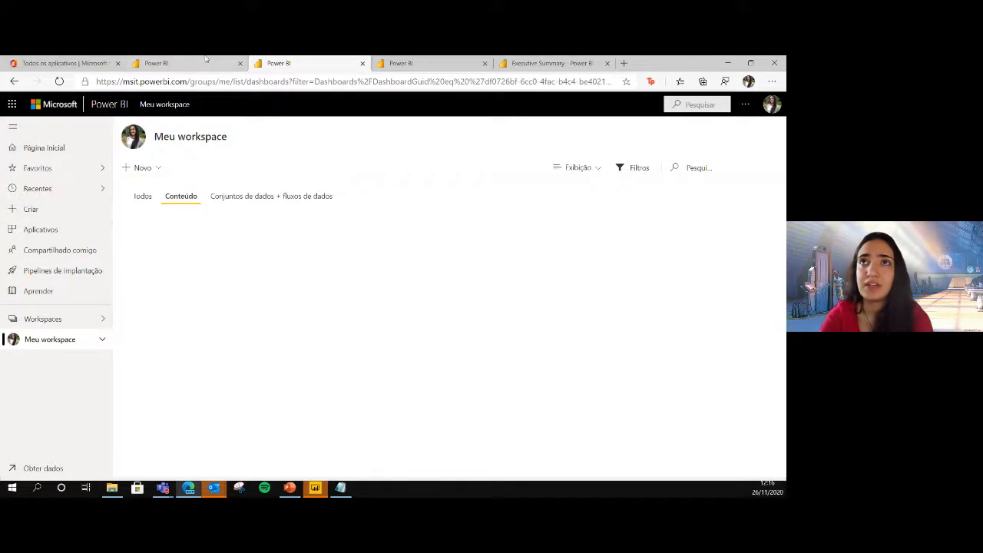
Show the Executive Summary dashboard in full-screen view and fit all of its tiles to the screen.
{"action": "left_click", "coordinate": [522, 67]}
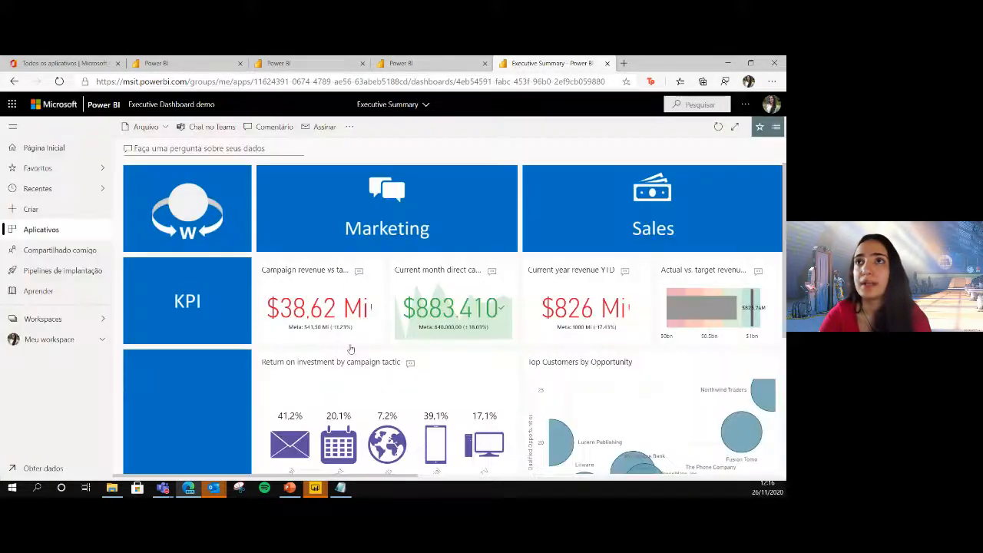
{"action": "left_click", "coordinate": [733, 127]}
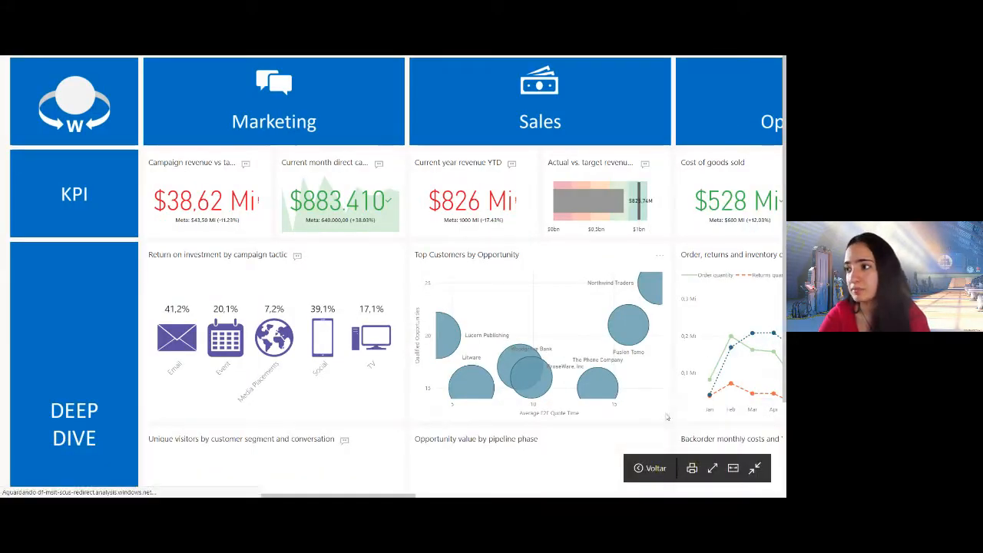
{"action": "left_click", "coordinate": [733, 469]}
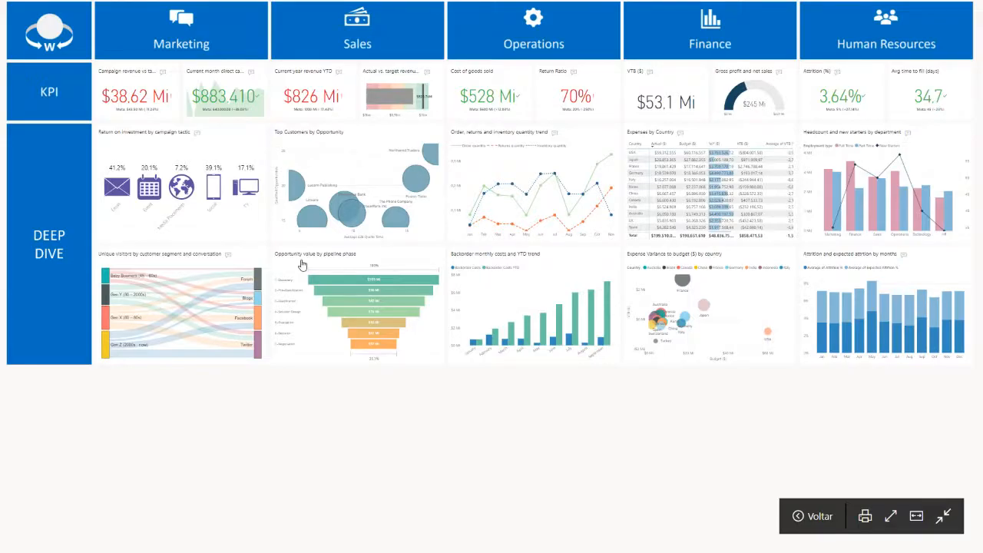
View the Campaign Analytics report behind a Marketing KPI tile, and leave the full-screen dashboard for Página Inicial.
{"action": "left_click", "coordinate": [219, 76]}
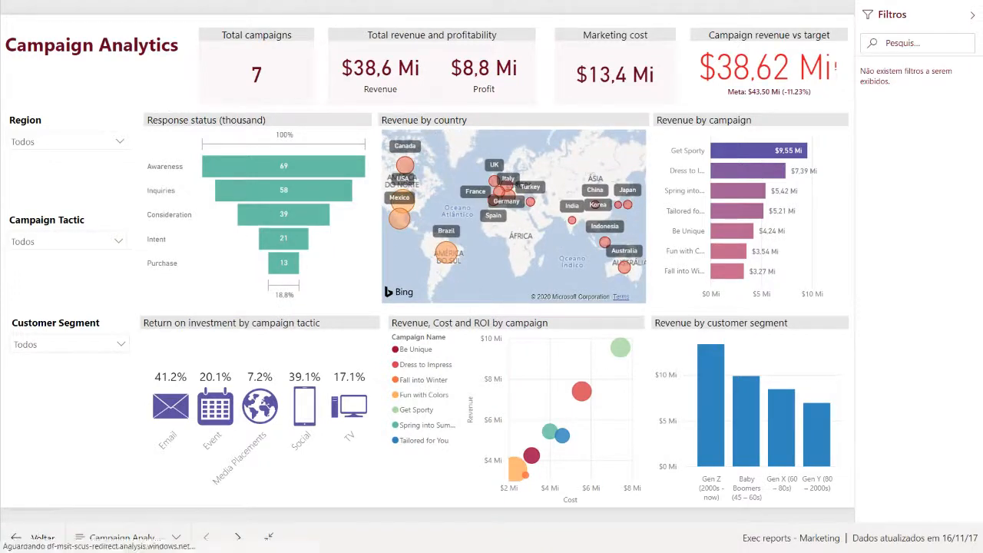
{"action": "left_click", "coordinate": [37, 537]}
{"action": "left_click", "coordinate": [942, 516]}
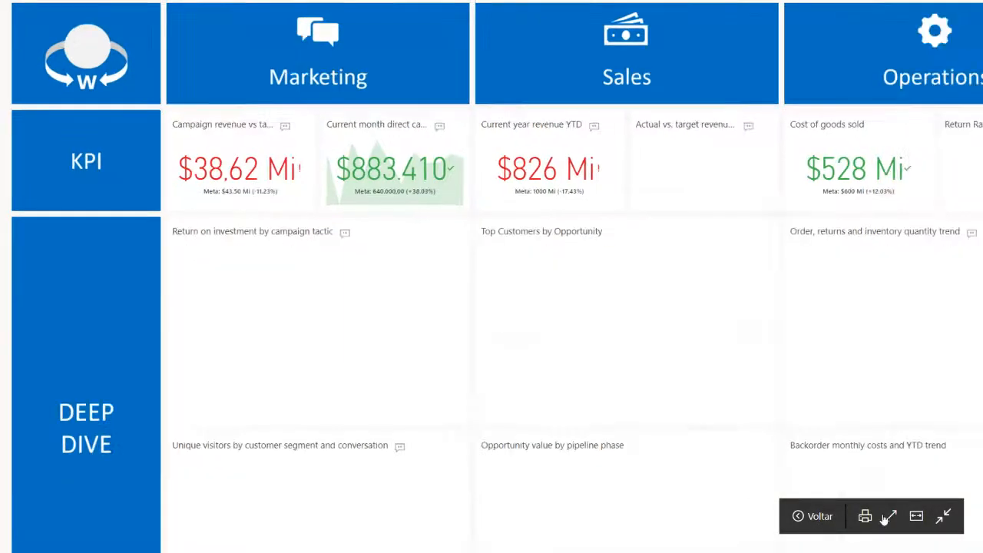
{"action": "left_click", "coordinate": [944, 517]}
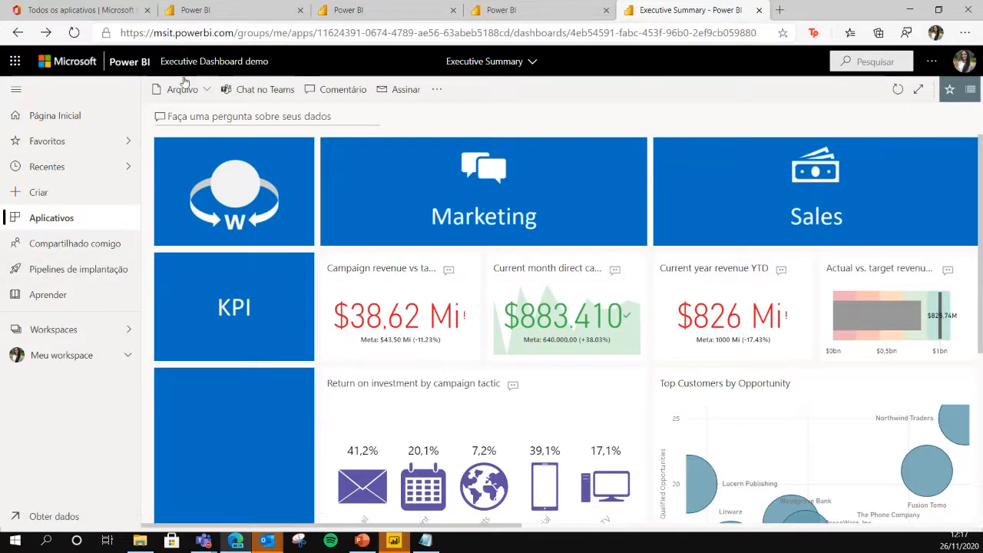
{"action": "left_click", "coordinate": [56, 115]}
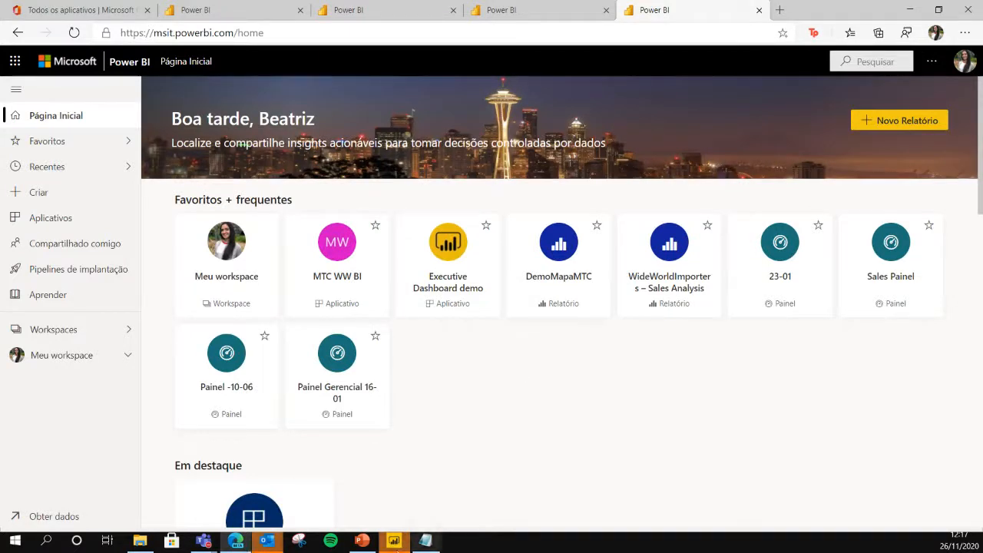
Switch to the PowerPoint presentation, start the slide show and jump to the opening slide "Introdução ao Power Bi".
{"action": "left_click", "coordinate": [363, 541]}
{"action": "key", "text": "Down"}
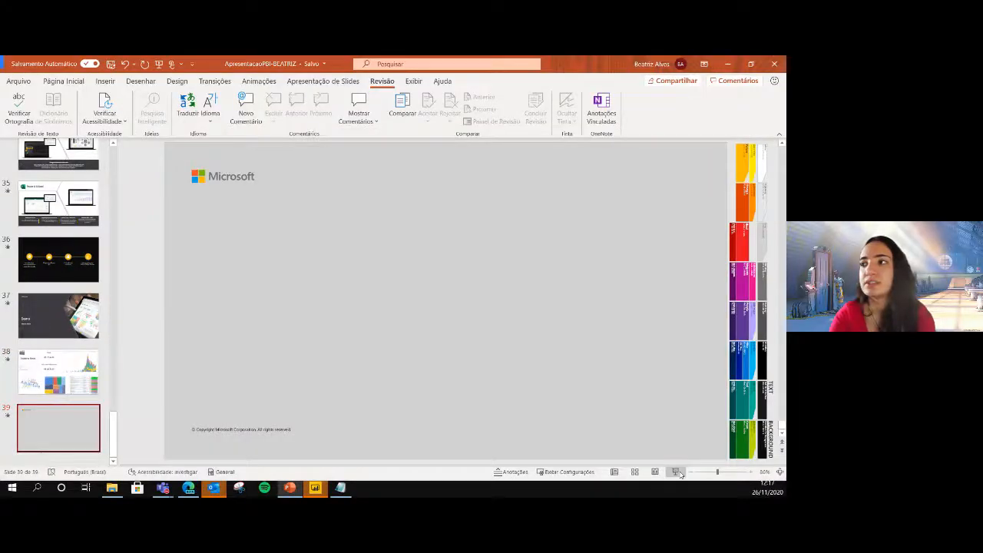
{"action": "left_click", "coordinate": [844, 521]}
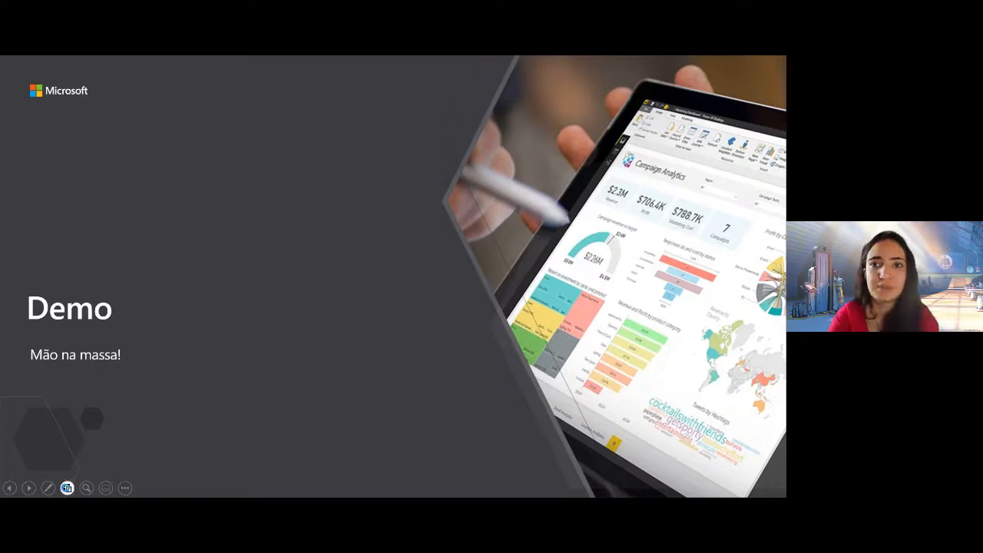
{"action": "left_click", "coordinate": [66, 488]}
{"action": "scroll", "coordinate": [317, 381], "scroll_direction": "up", "scroll_amount": 5}
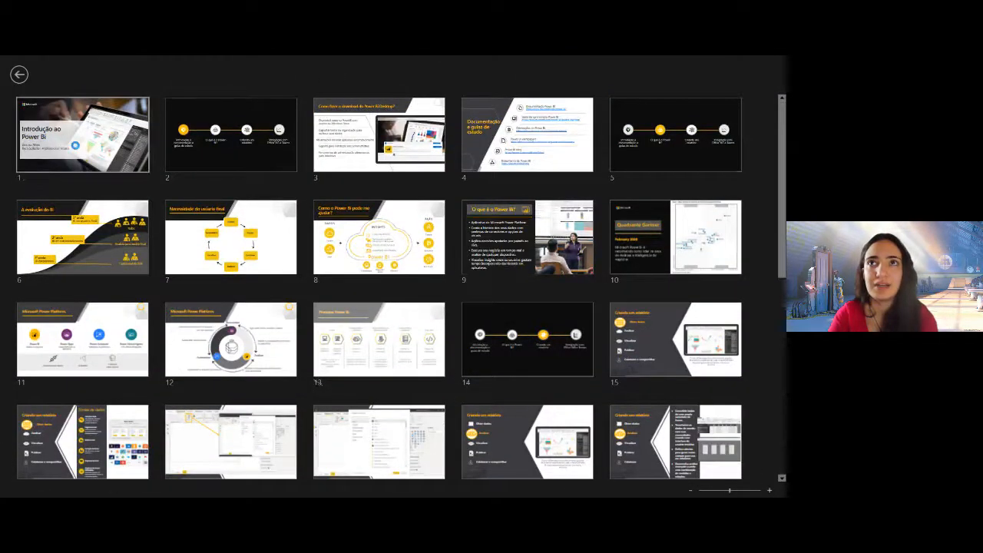
{"action": "left_click", "coordinate": [139, 132]}
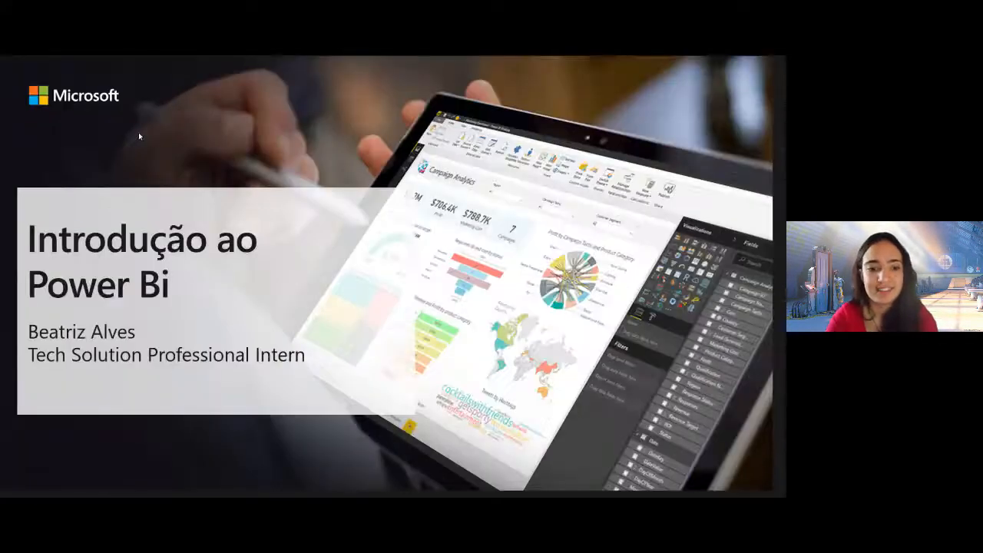